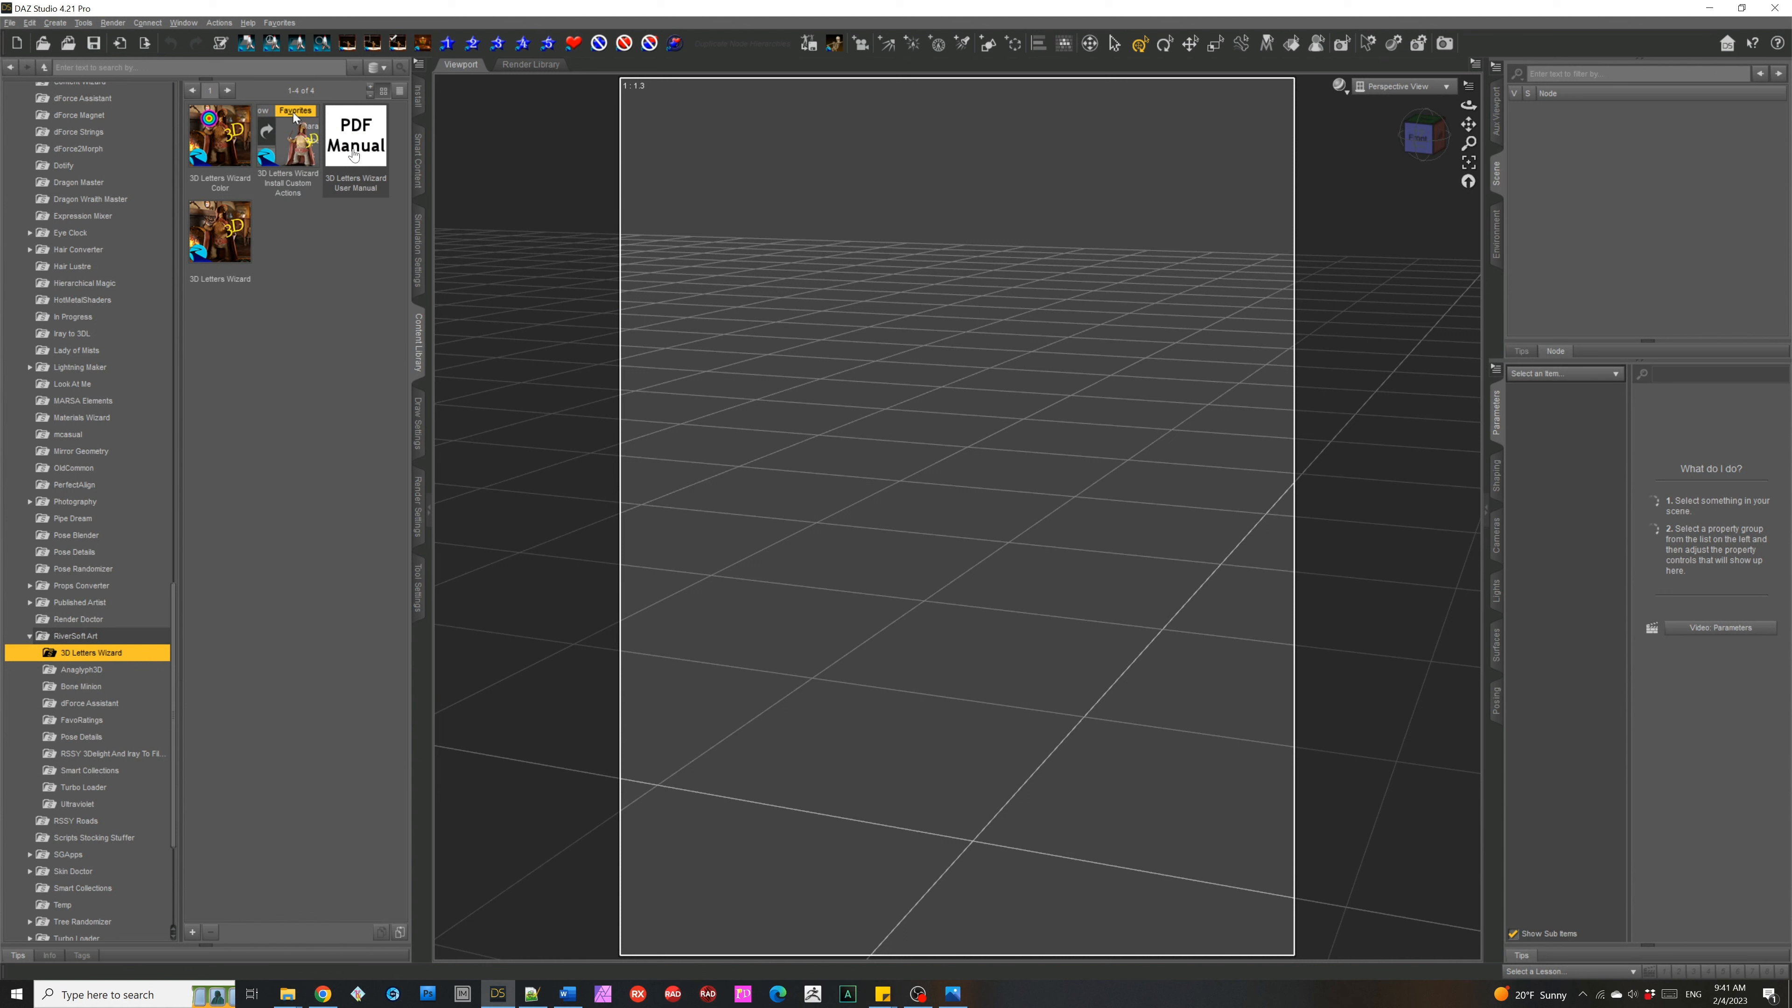
Step: Open the 3D Letters Wizard Install Custom Actions script to view its dialog and cancel it without installing
double_click(302, 156)
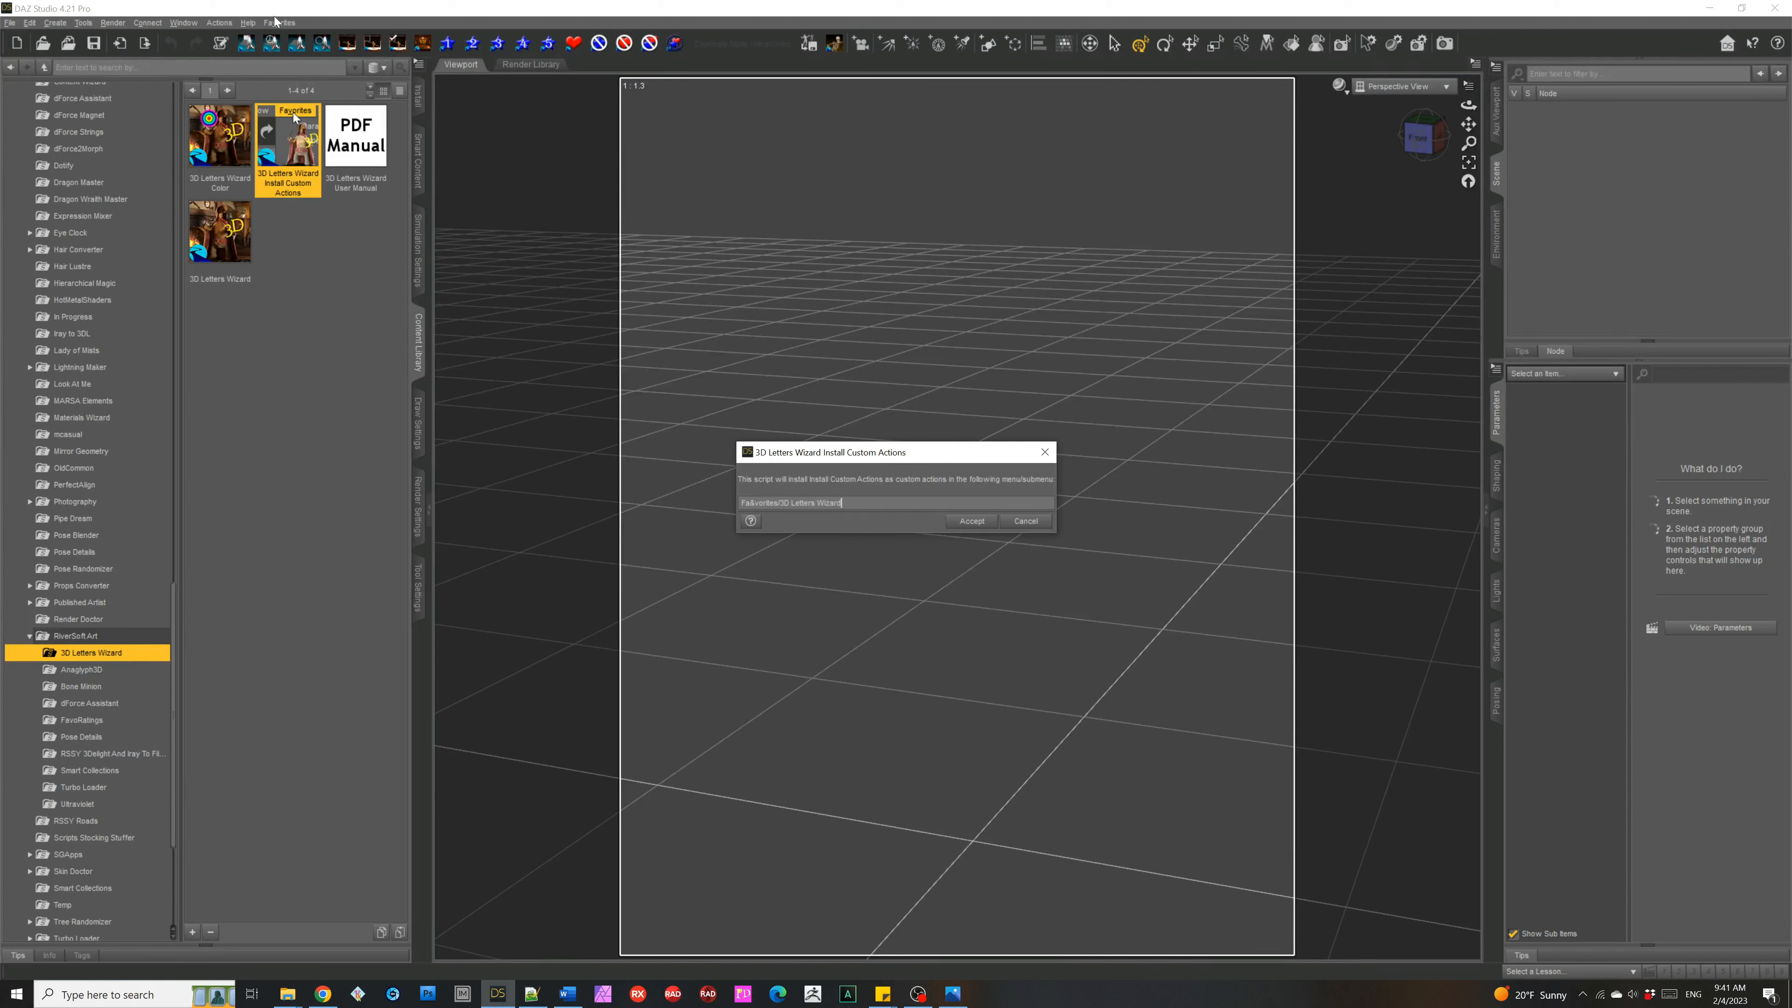
click(1025, 522)
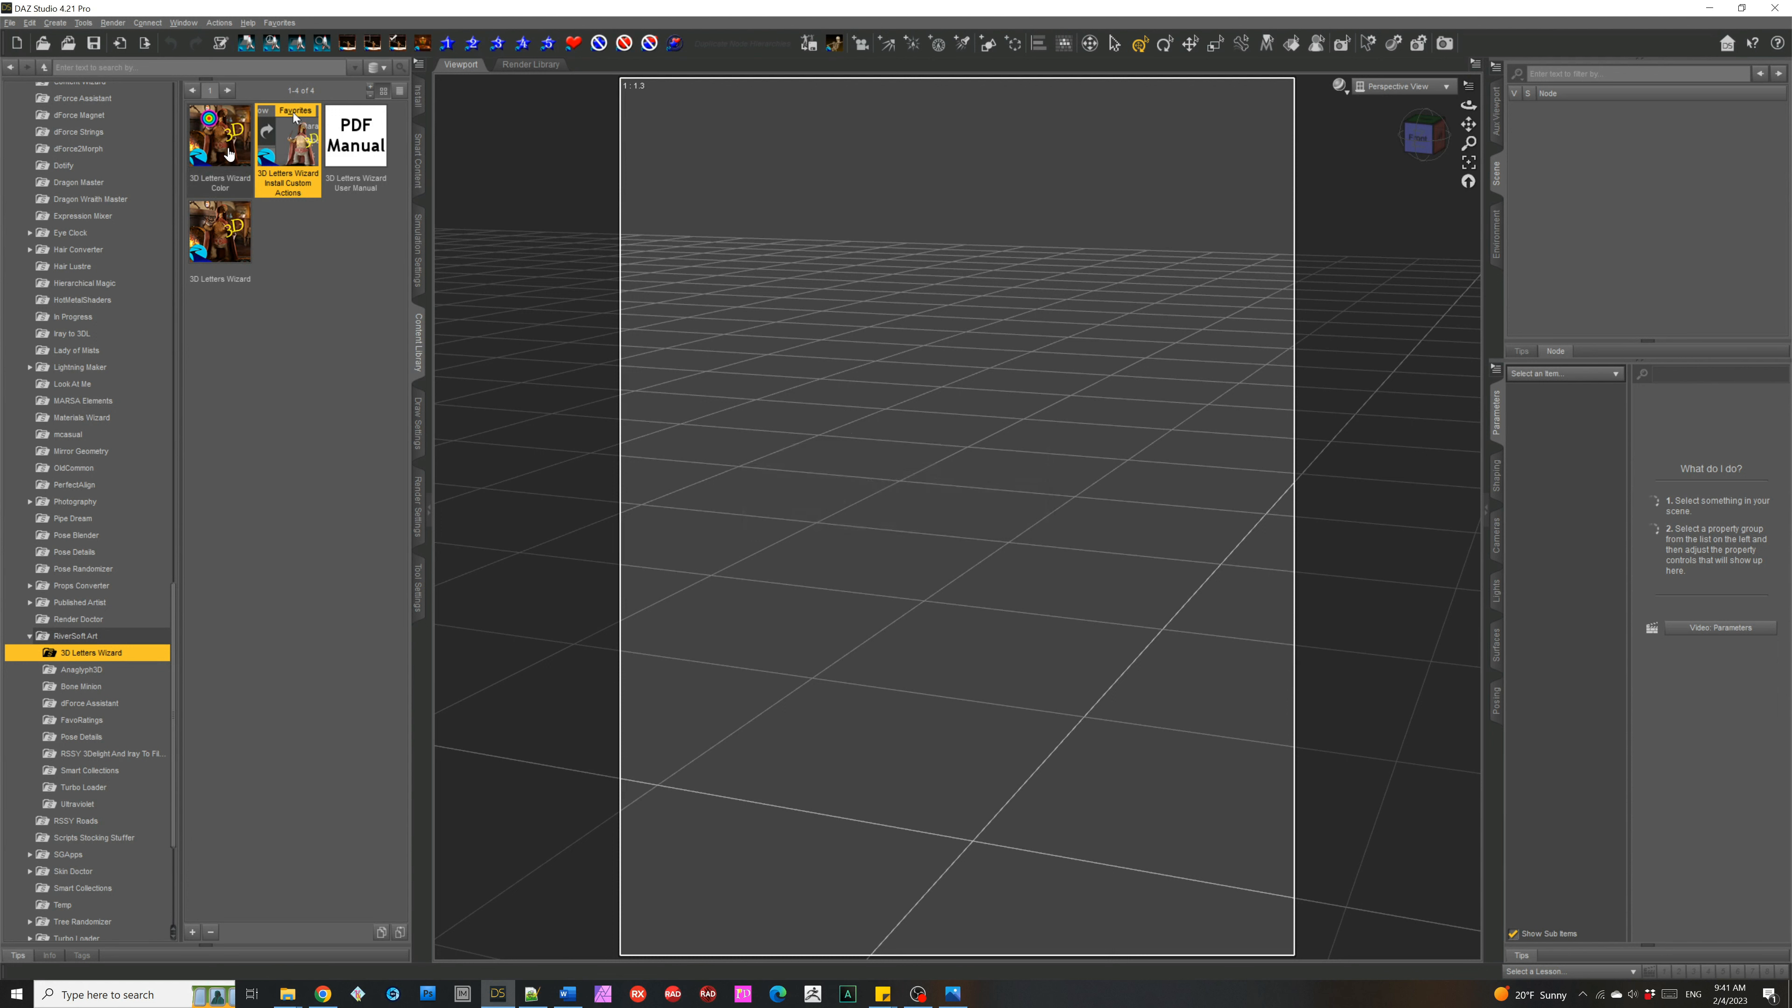
mouse_move(230, 229)
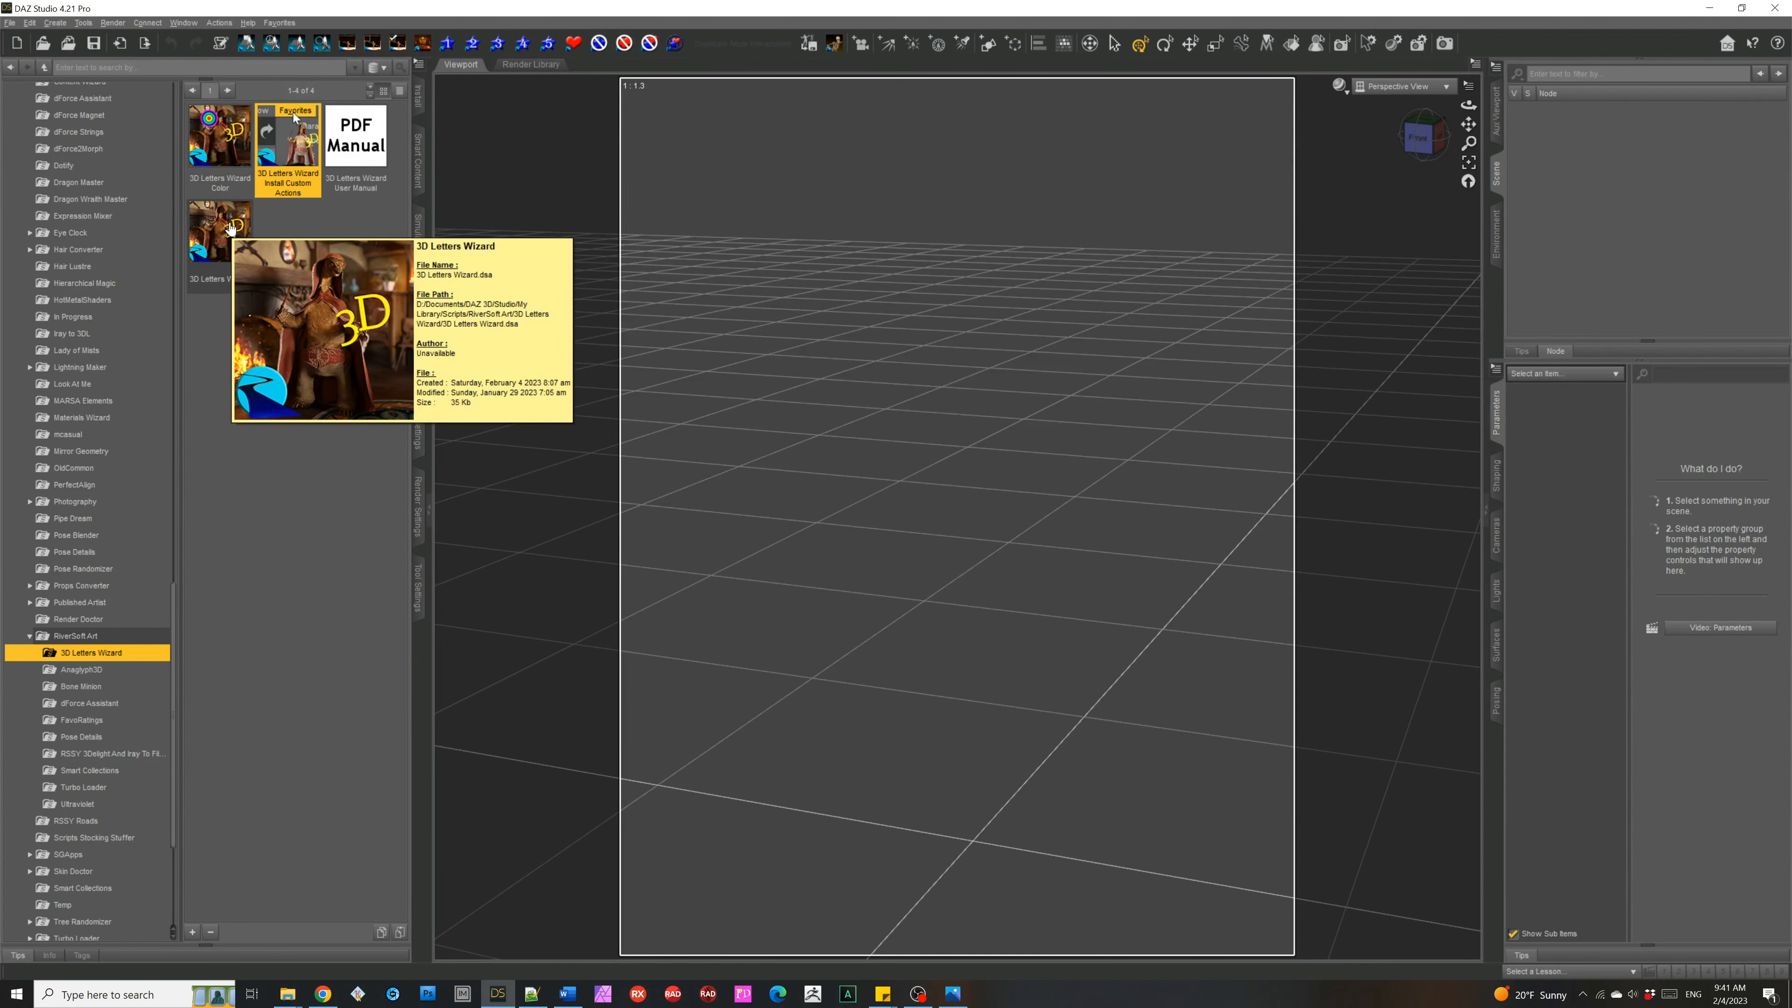
mouse_move(232, 142)
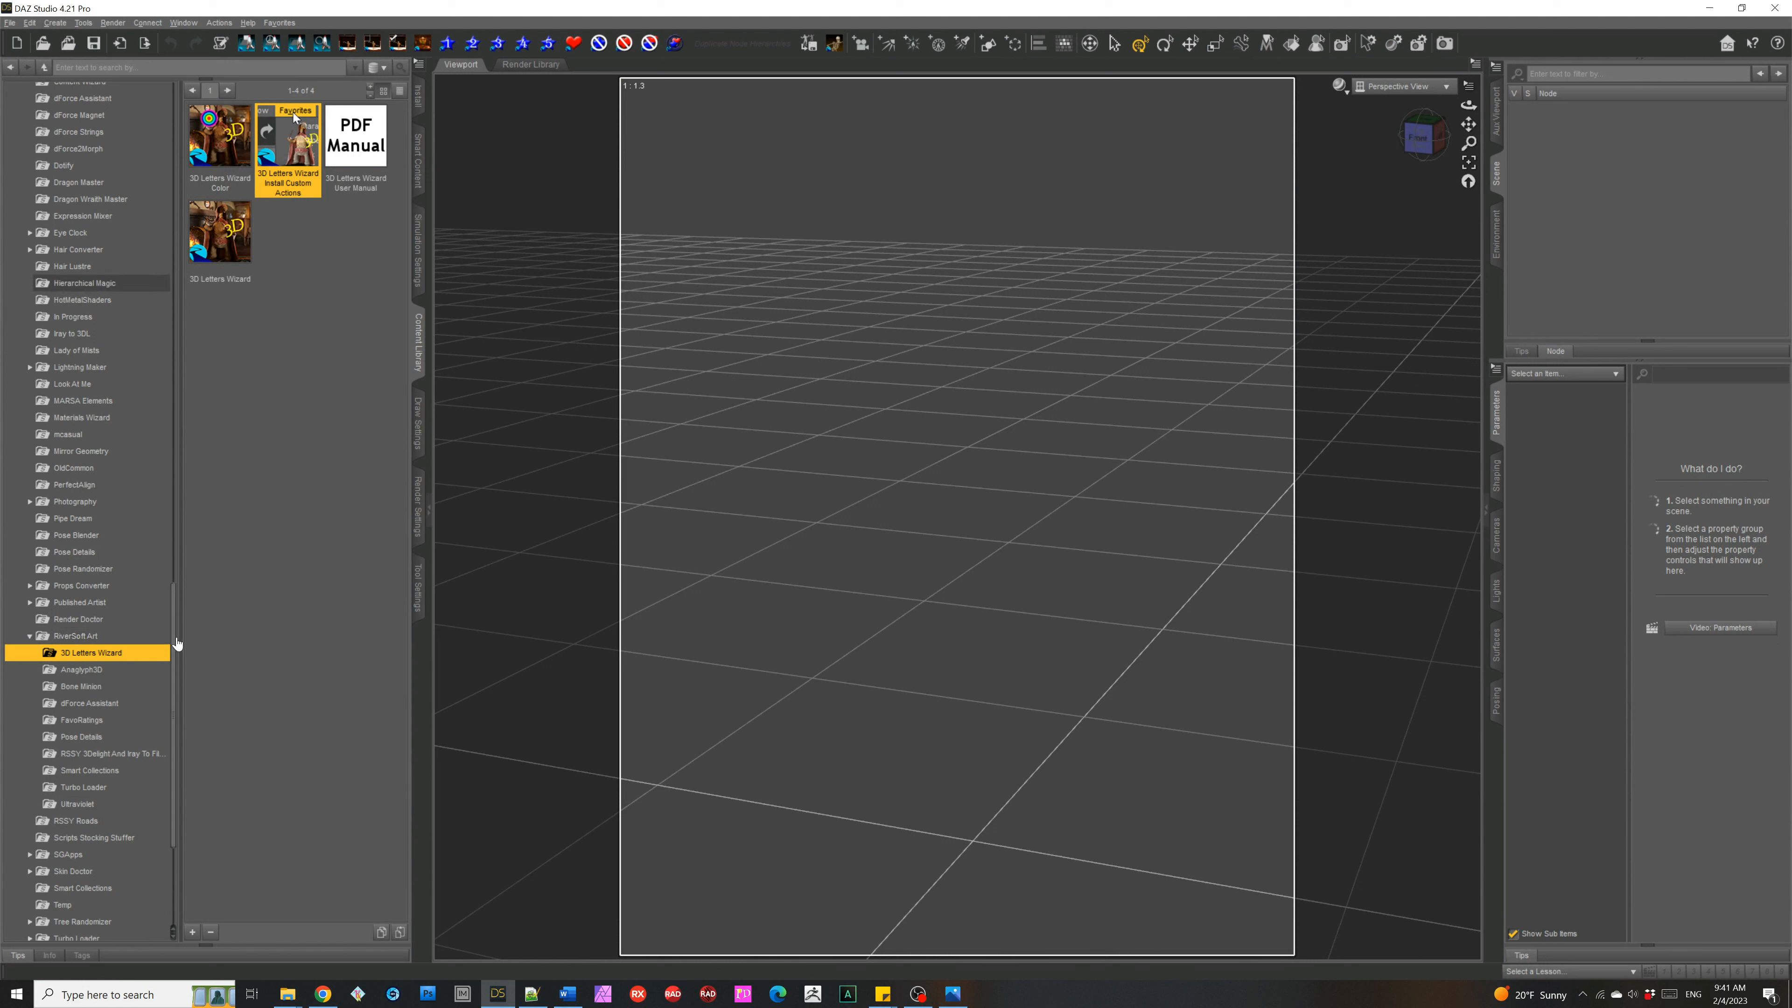
Step: Browse the Gothic lowercase, number, special and uppercase characters in the 3D Letters Wizard fonts among the RiverSoft Art props
drag(177, 643, 169, 139)
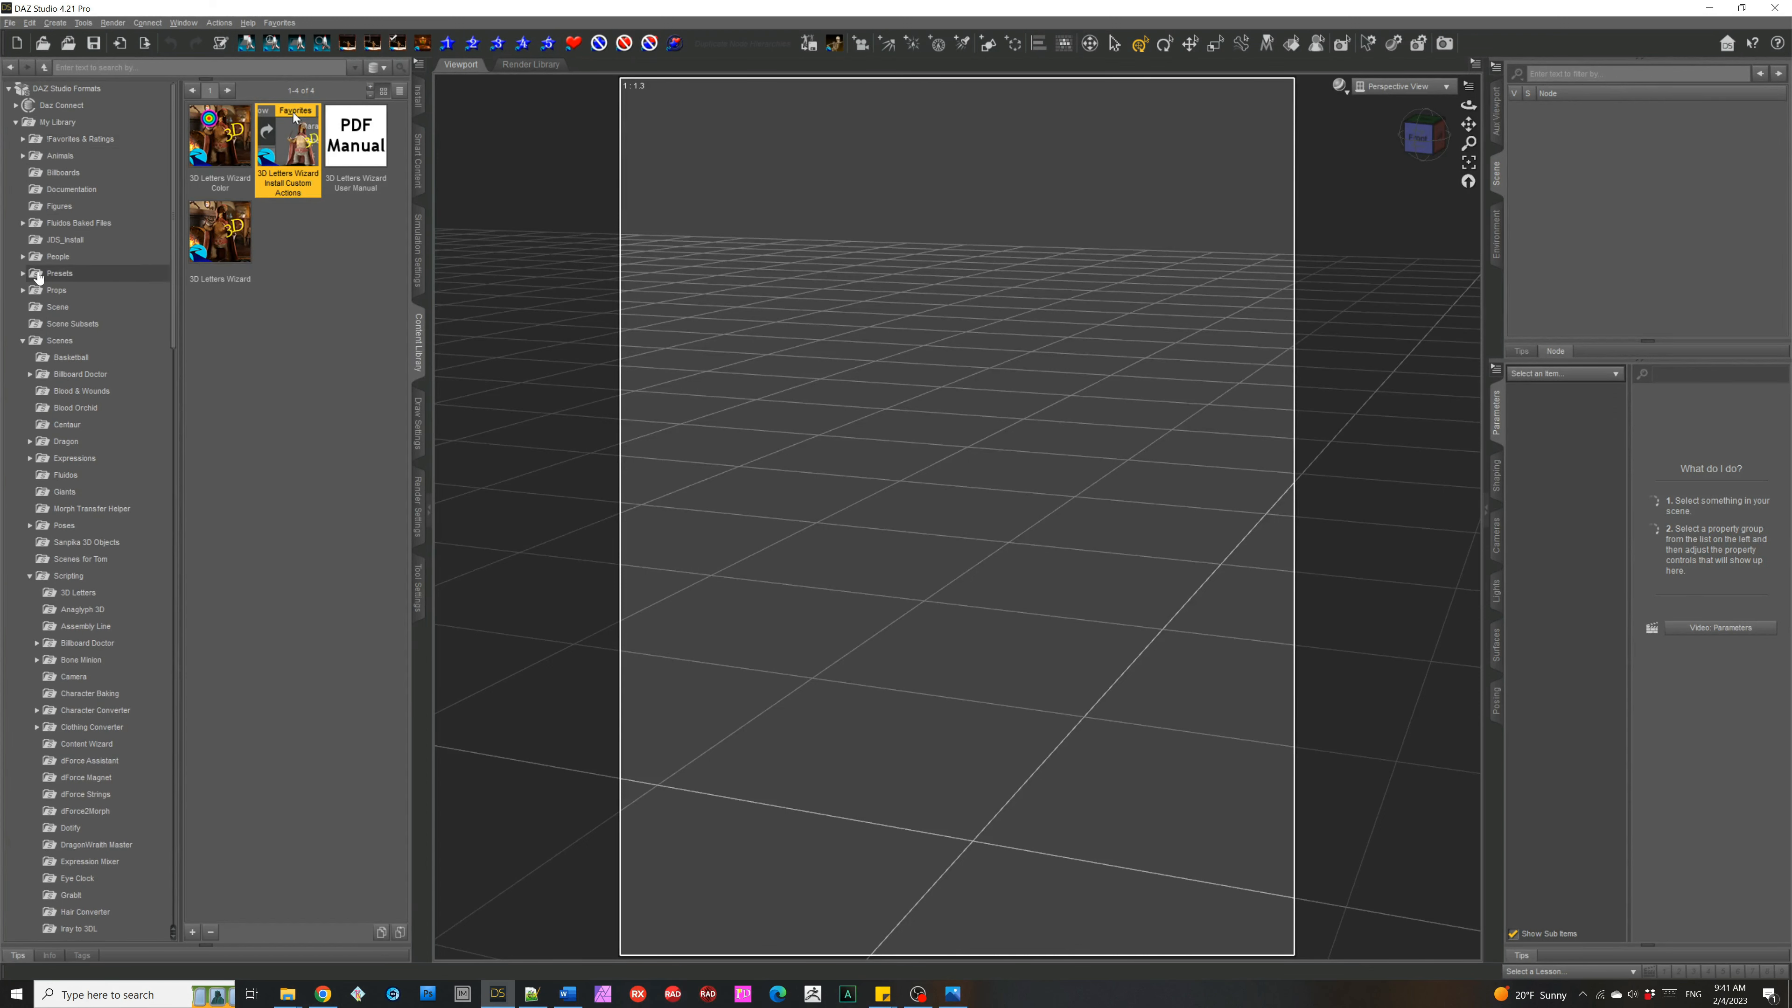
click(22, 291)
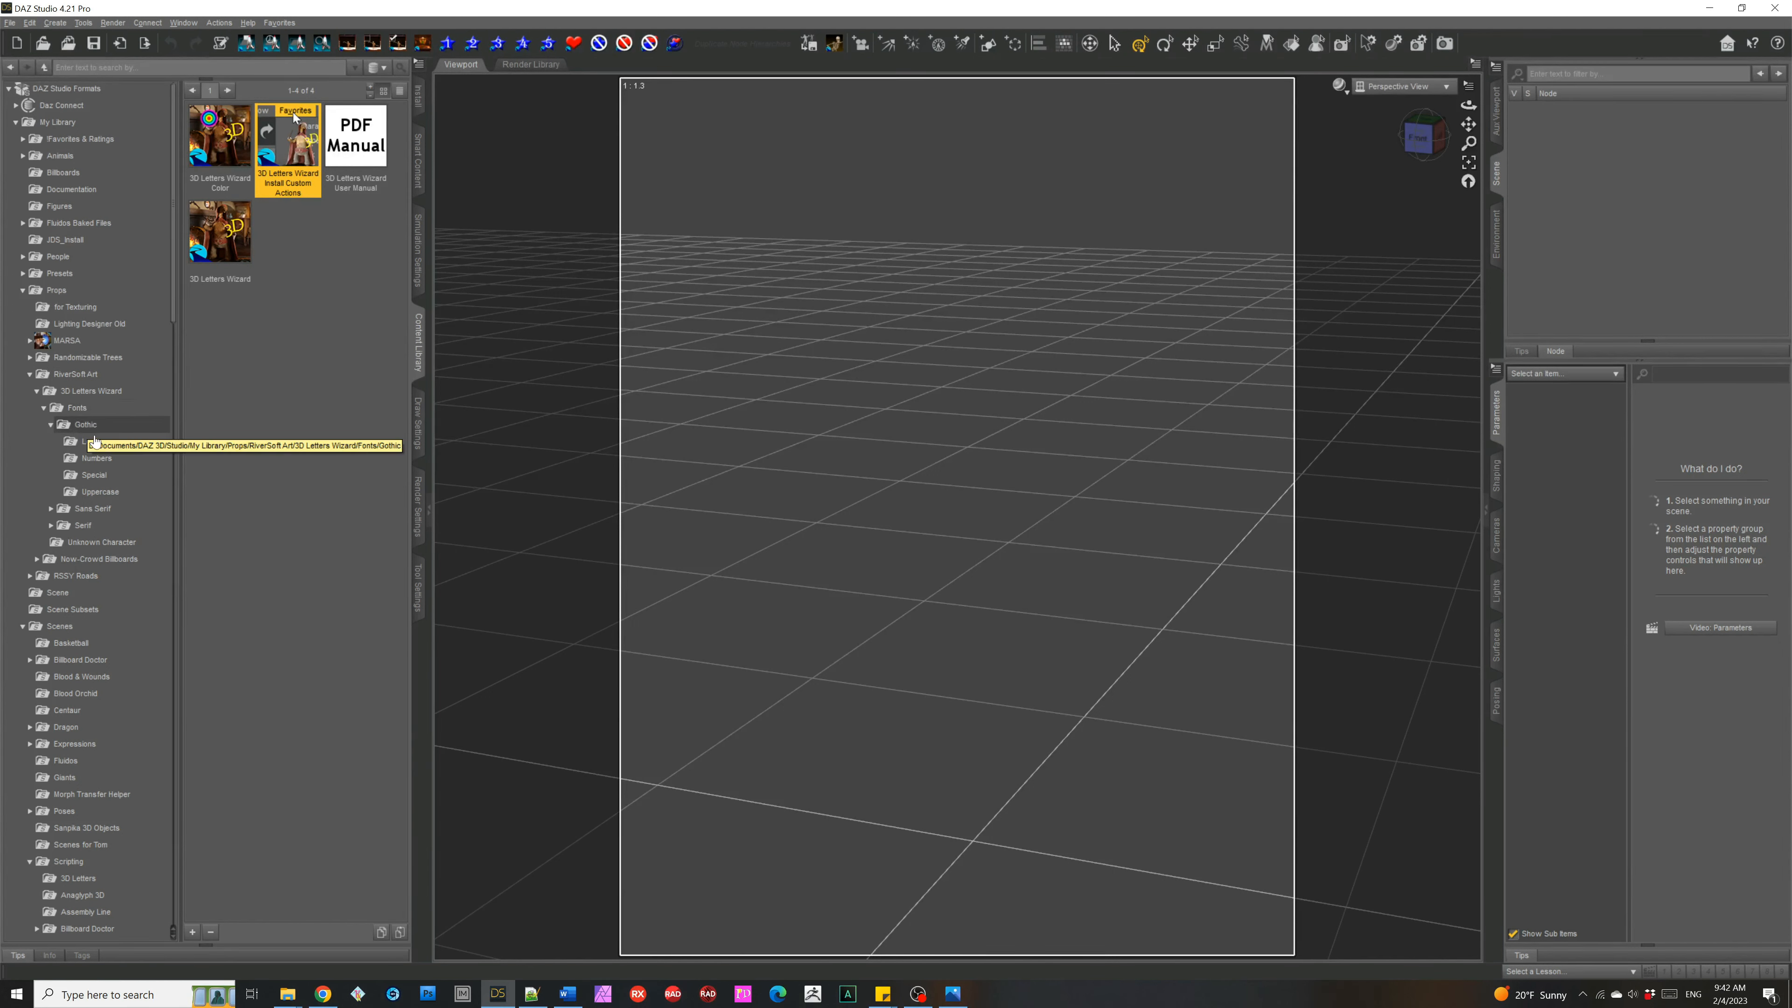
click(96, 439)
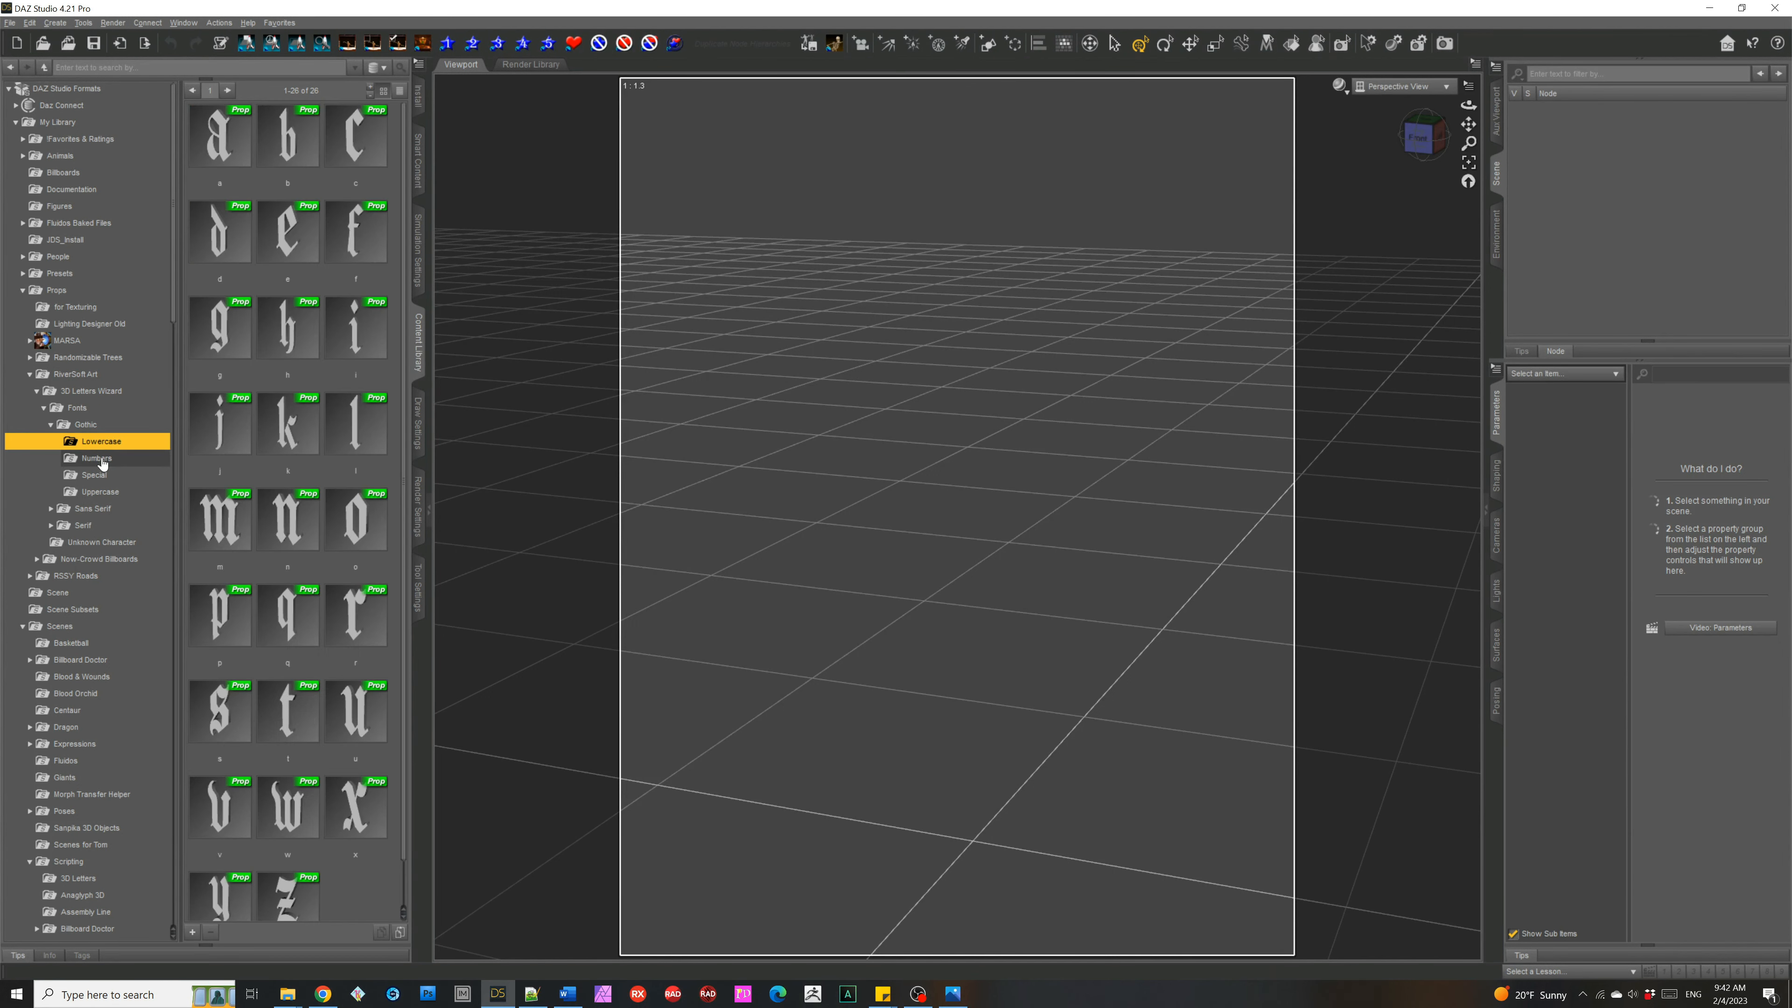
click(102, 460)
click(94, 475)
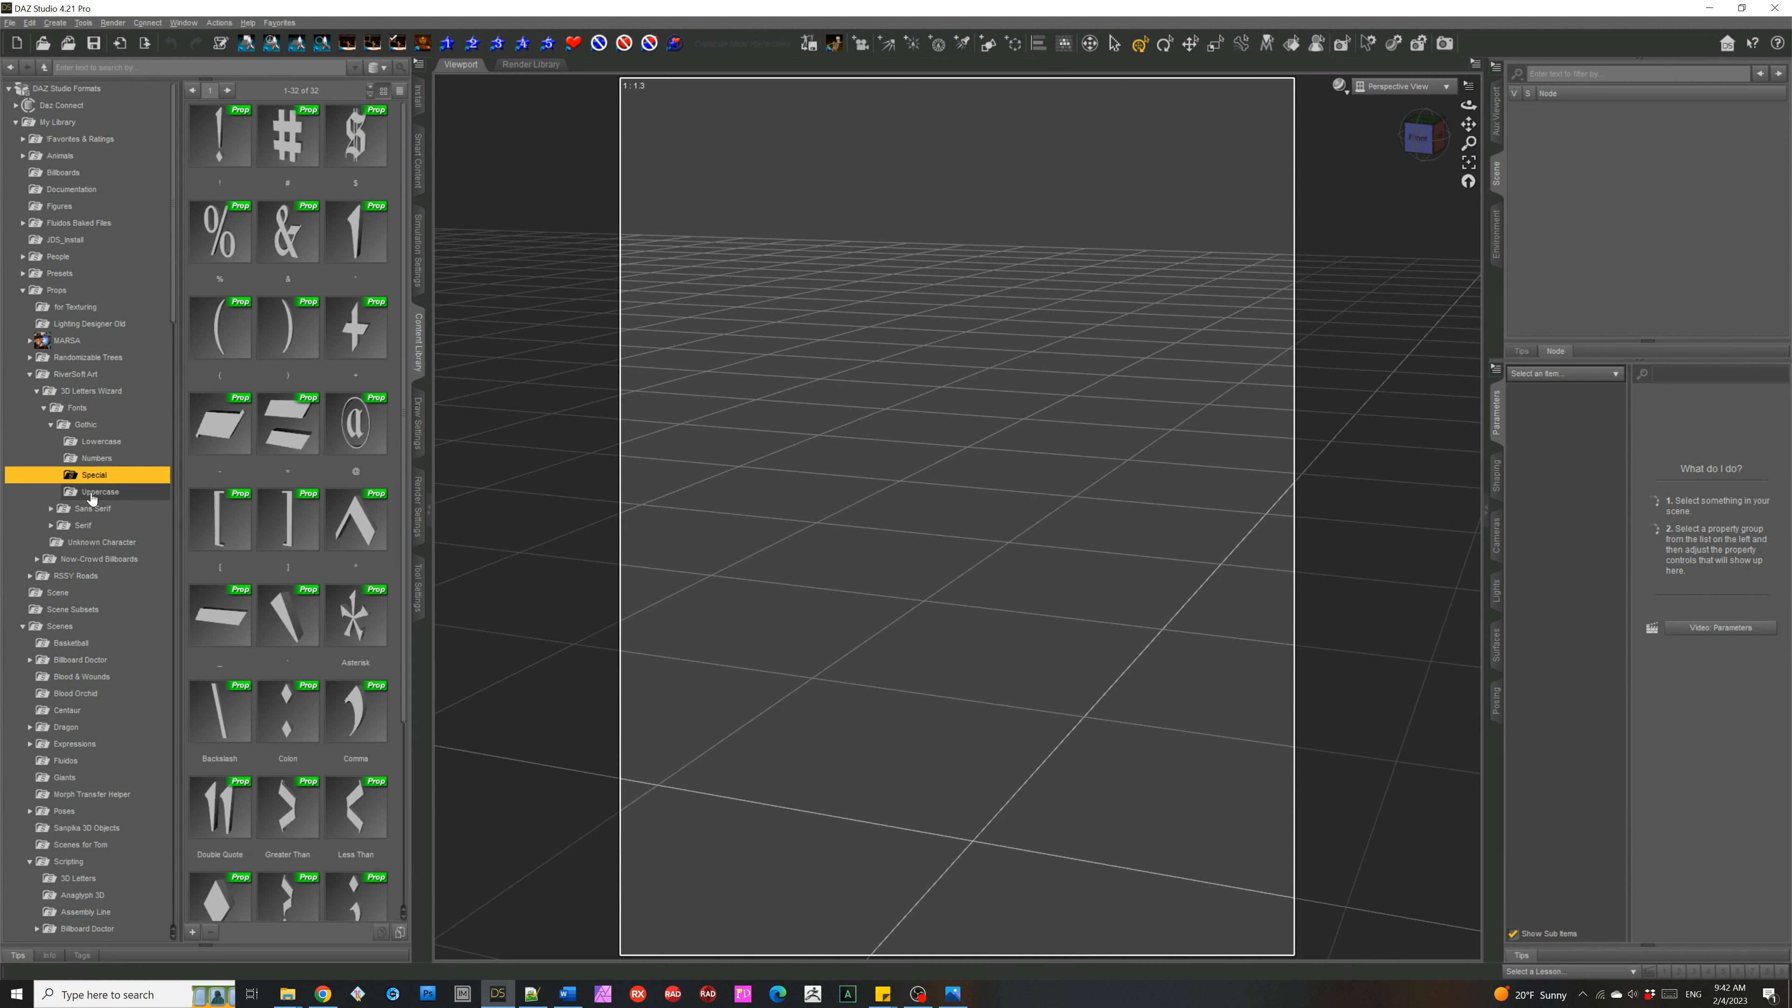
click(92, 494)
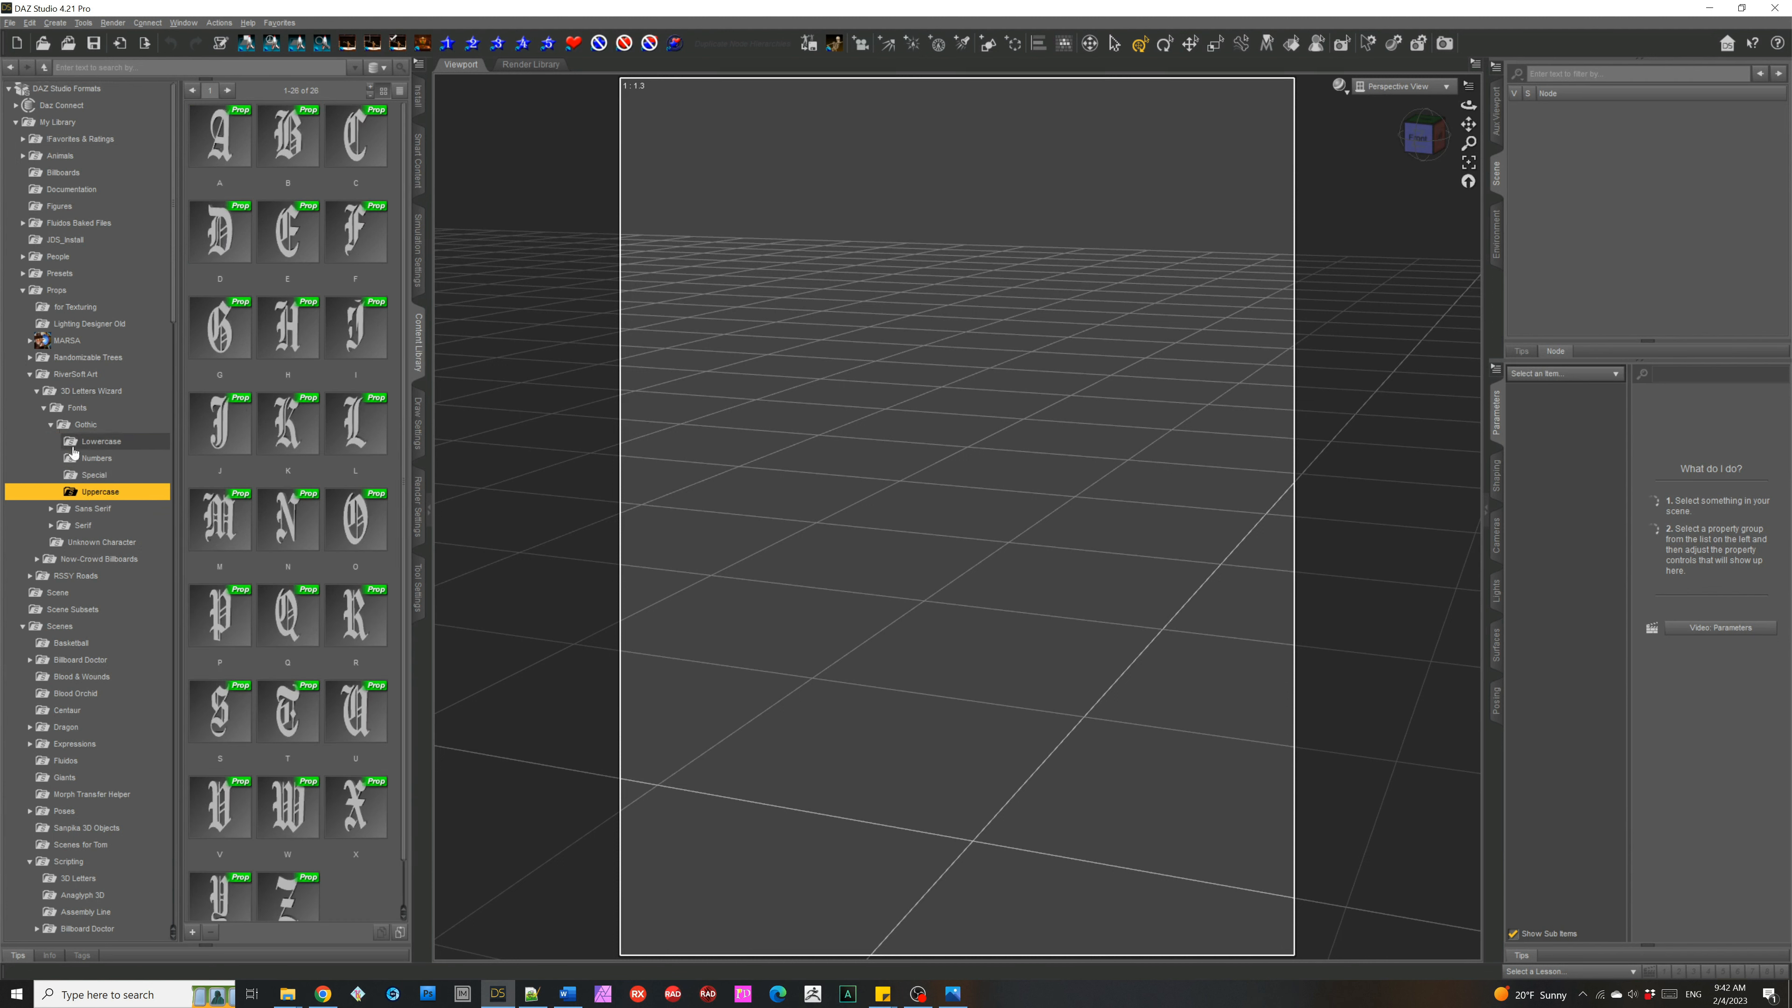
click(51, 424)
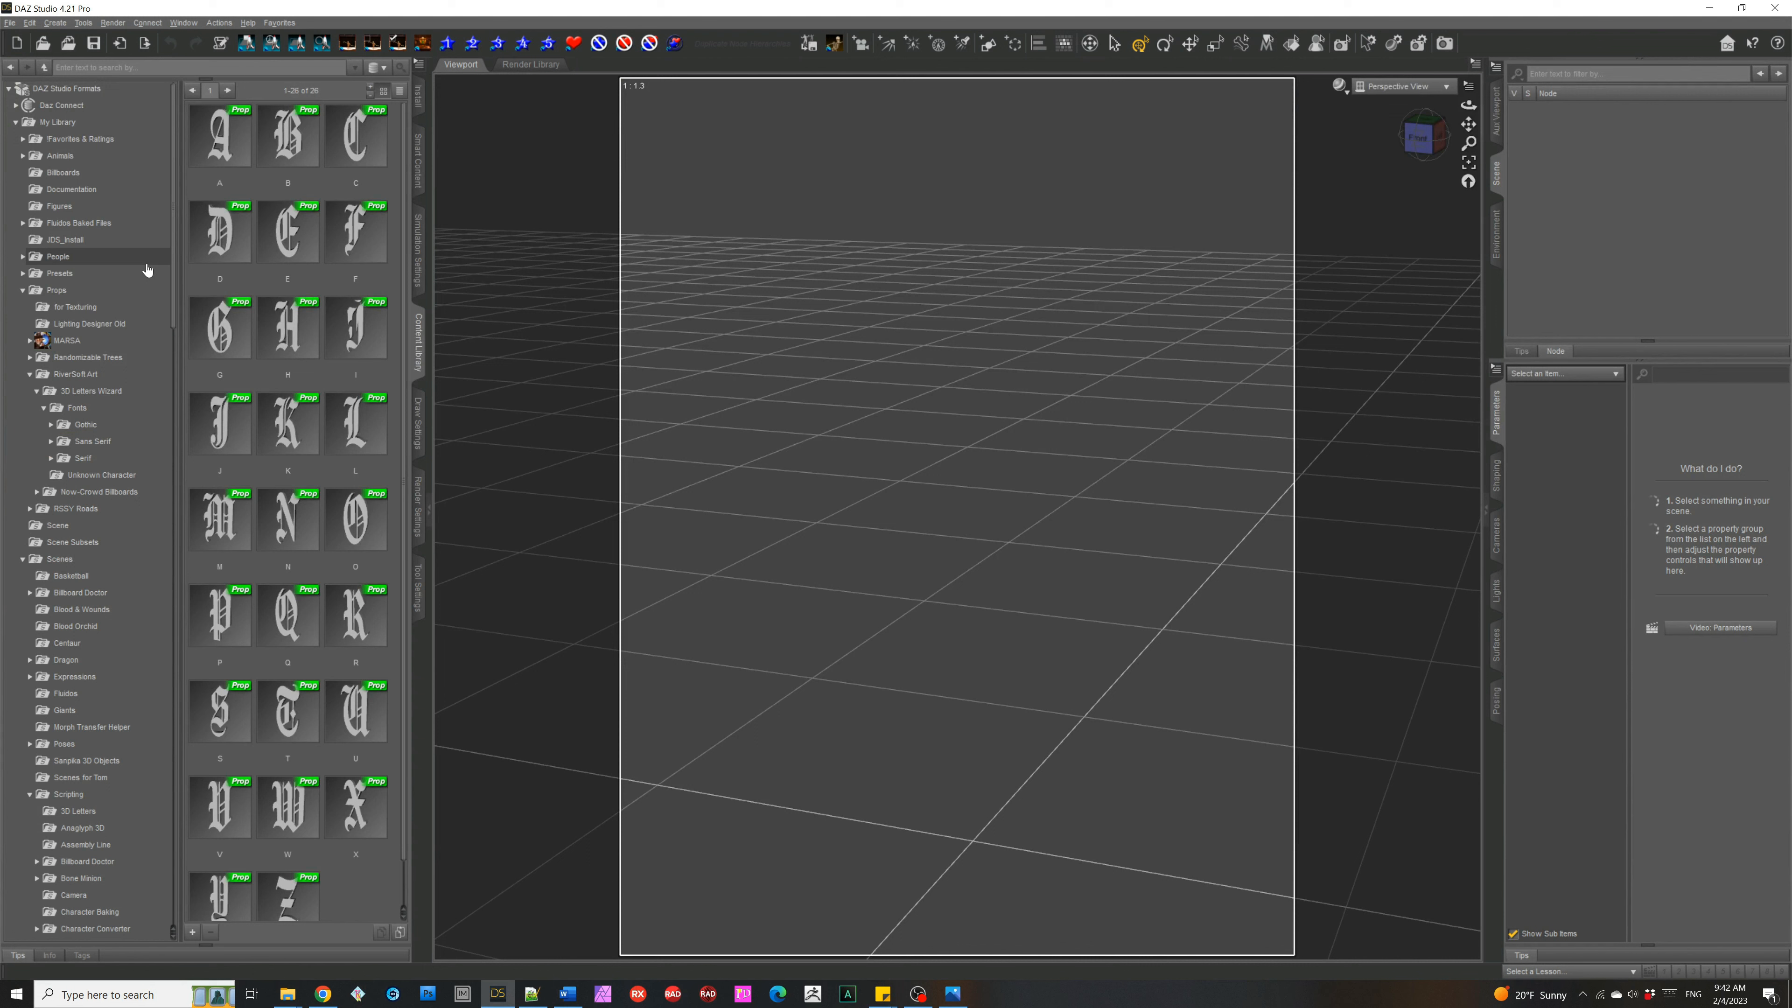
Step: Launch the 3D Letters Wizard script from the RiverSoft Art scripts folder
scroll(132, 278, down, 20)
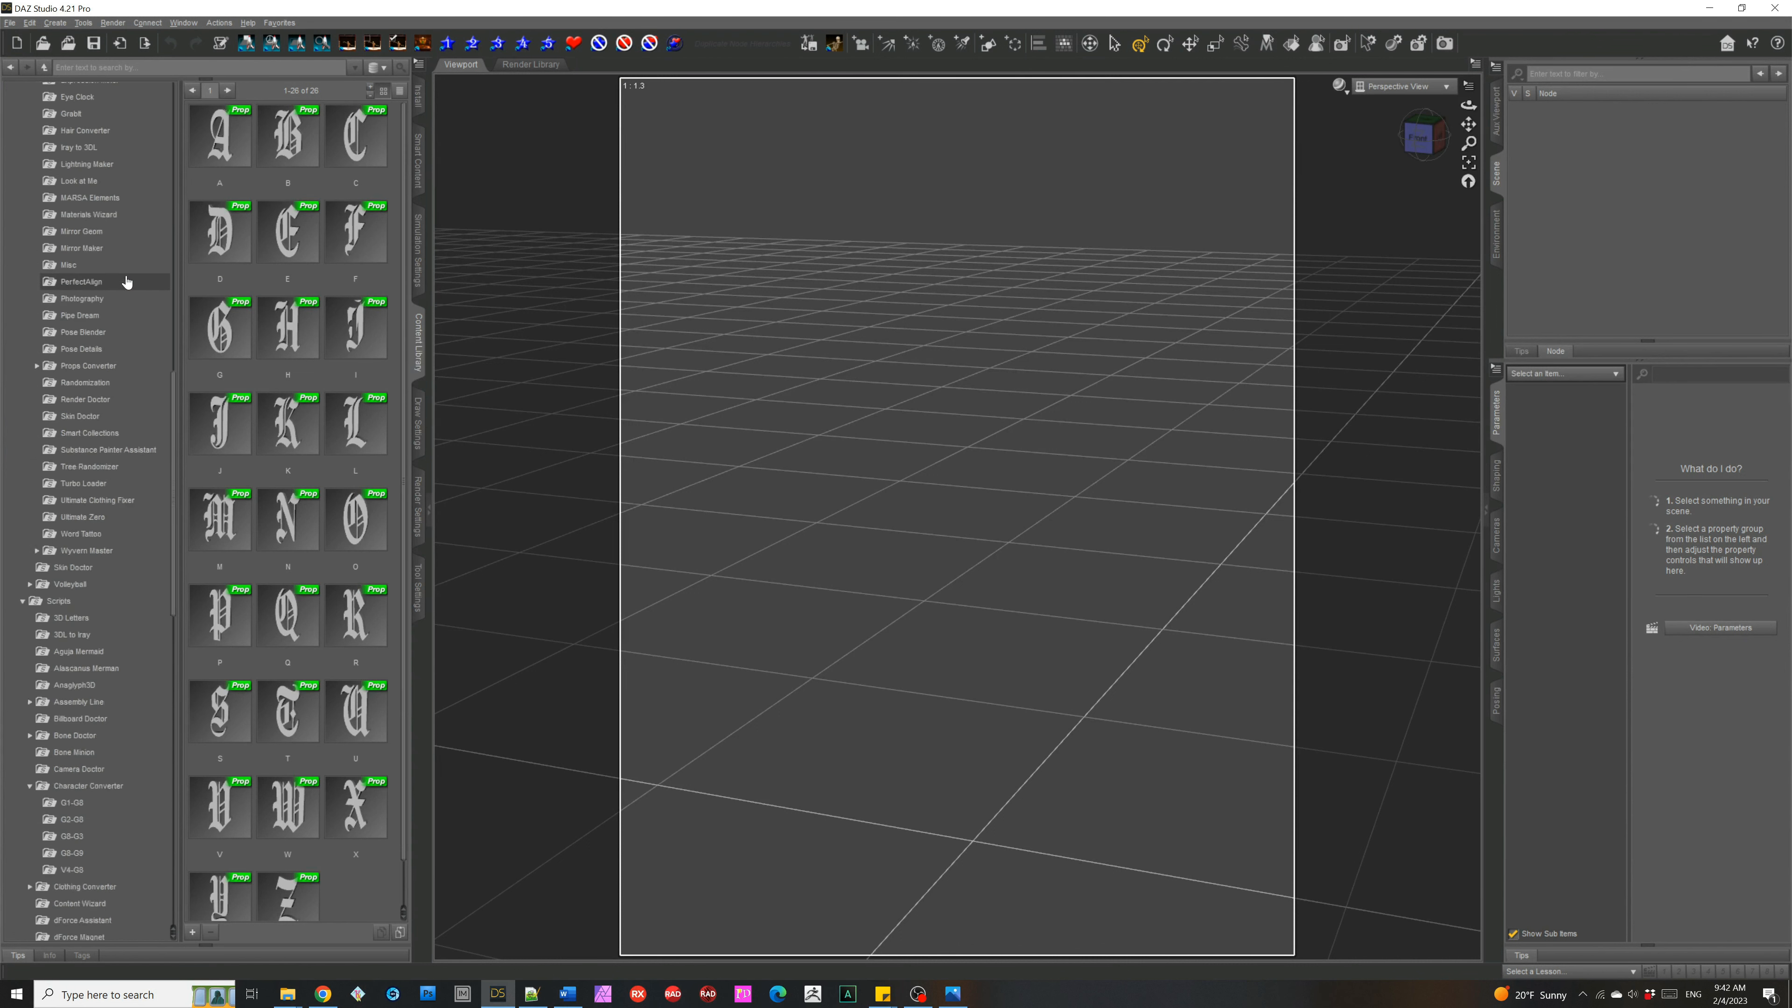
scroll(126, 282, down, 7)
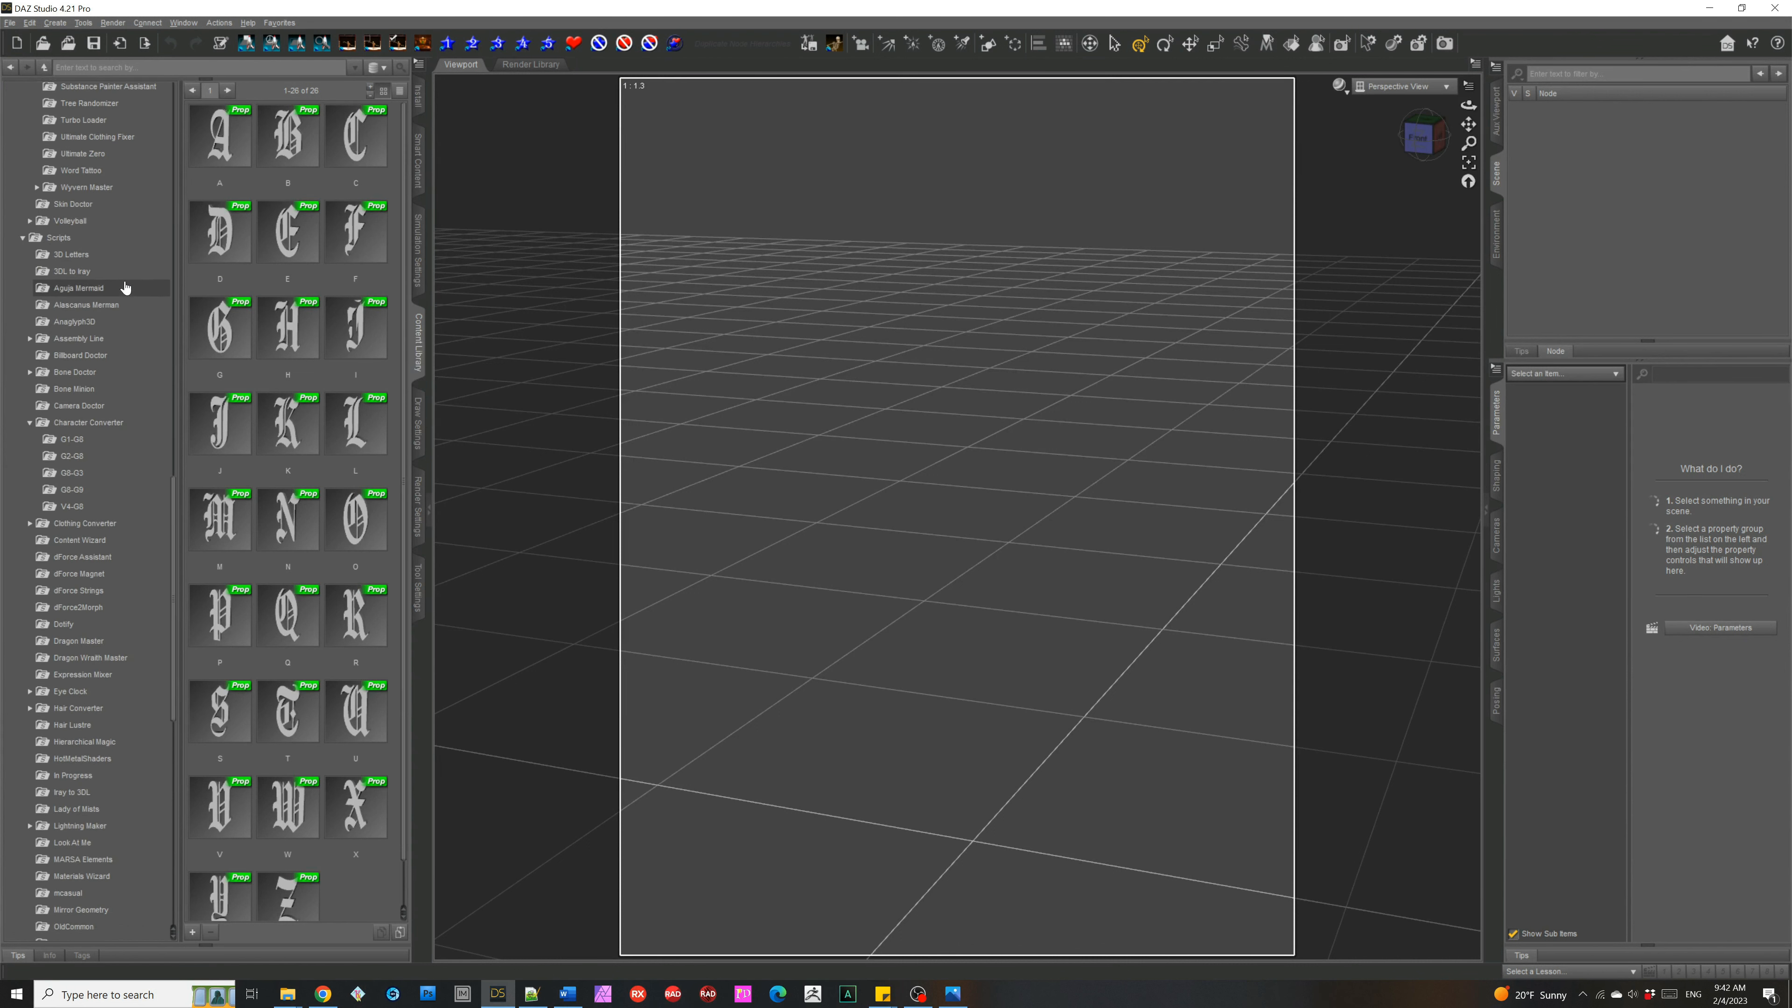
scroll(127, 286, down, 14)
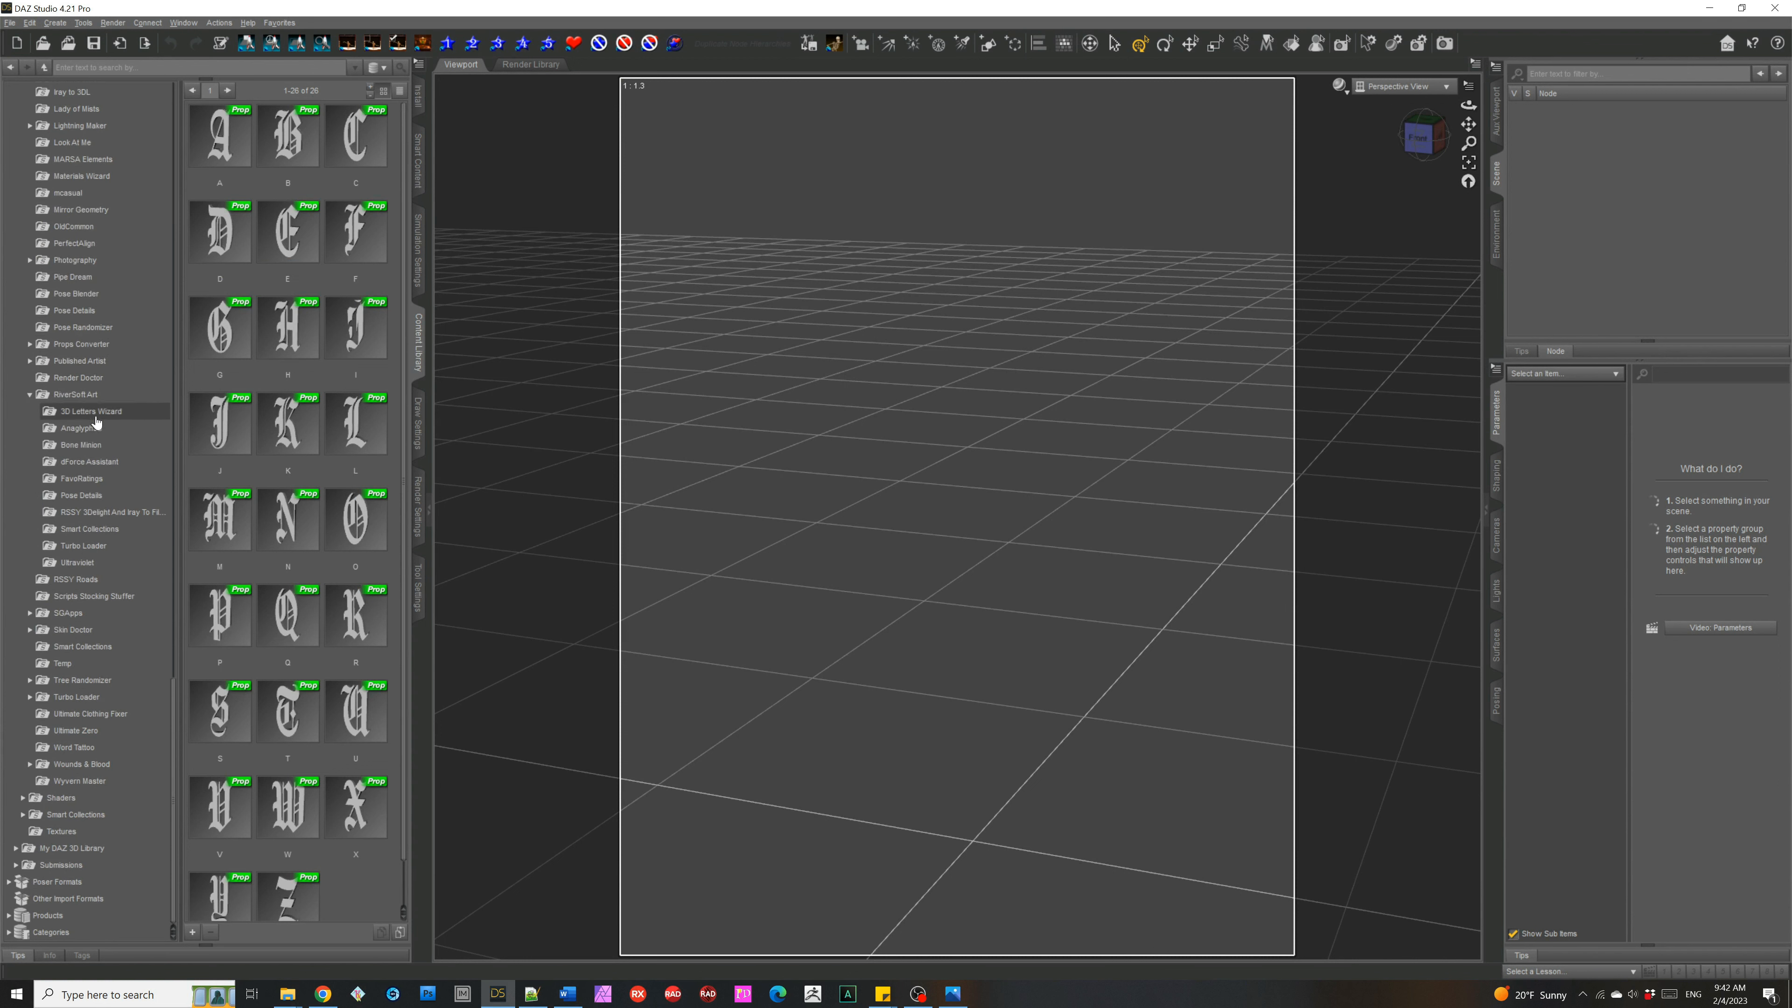
click(96, 416)
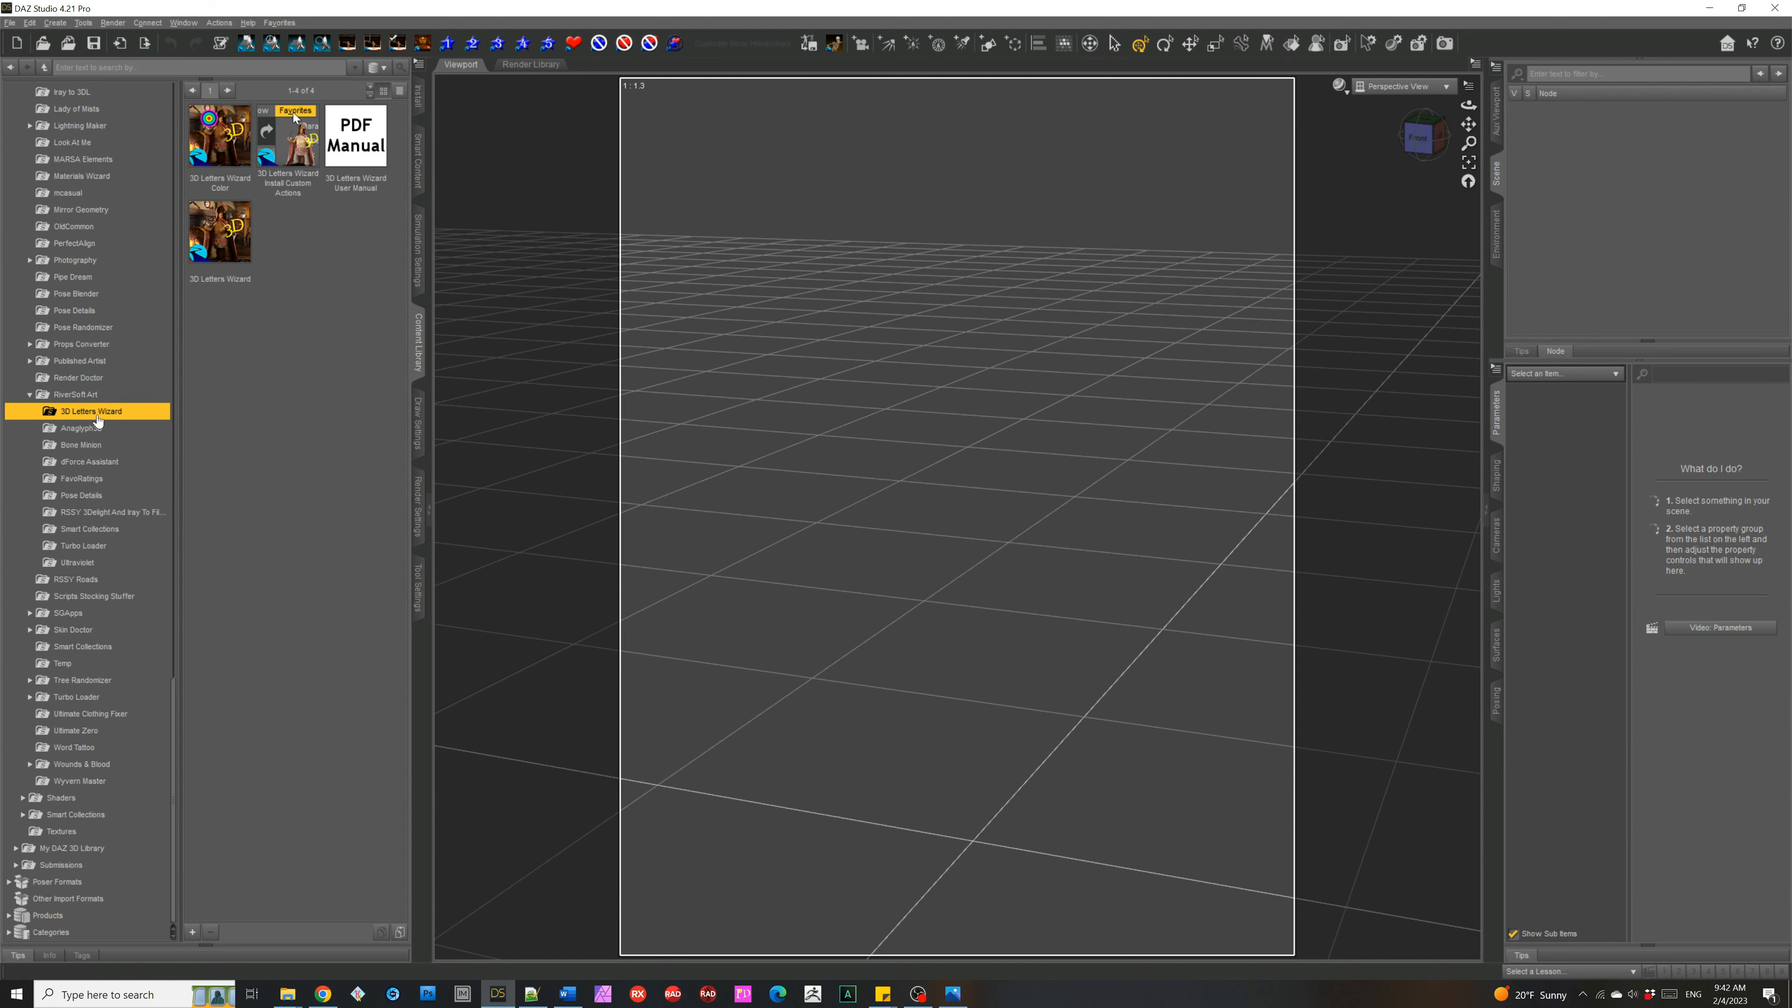
double_click(201, 237)
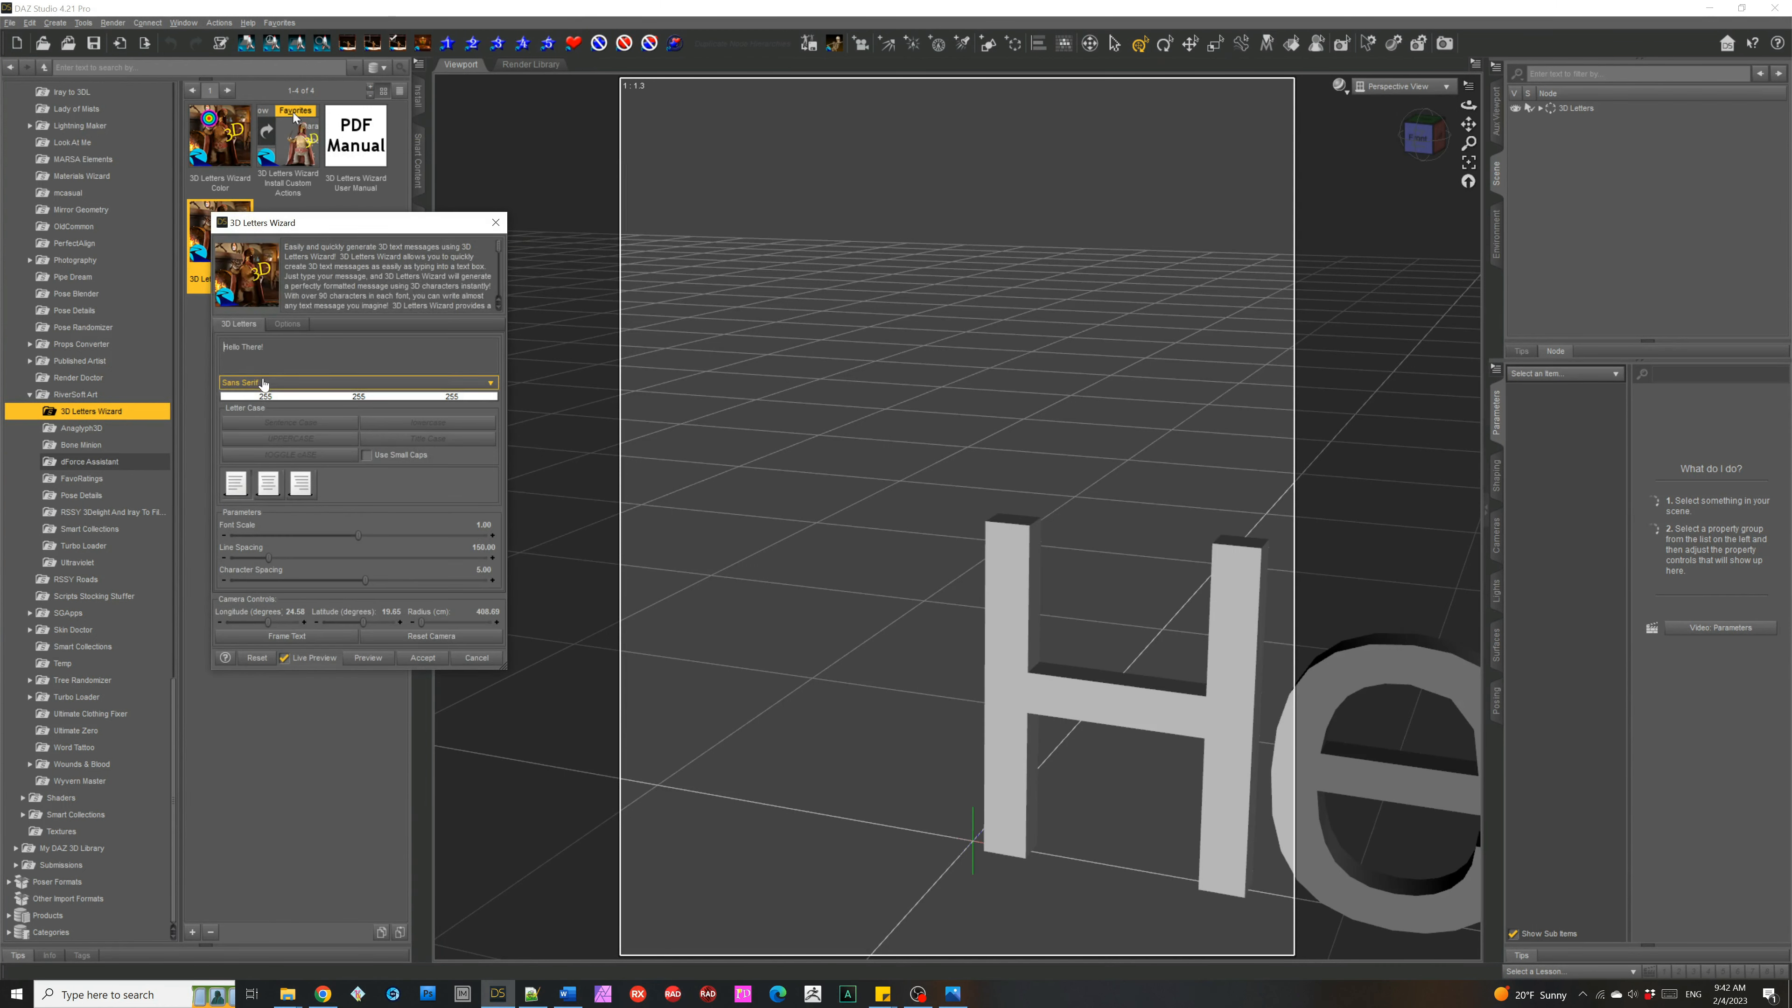
Step: Reset the wizard to its default settings and frame the generated text in the viewport
click(256, 657)
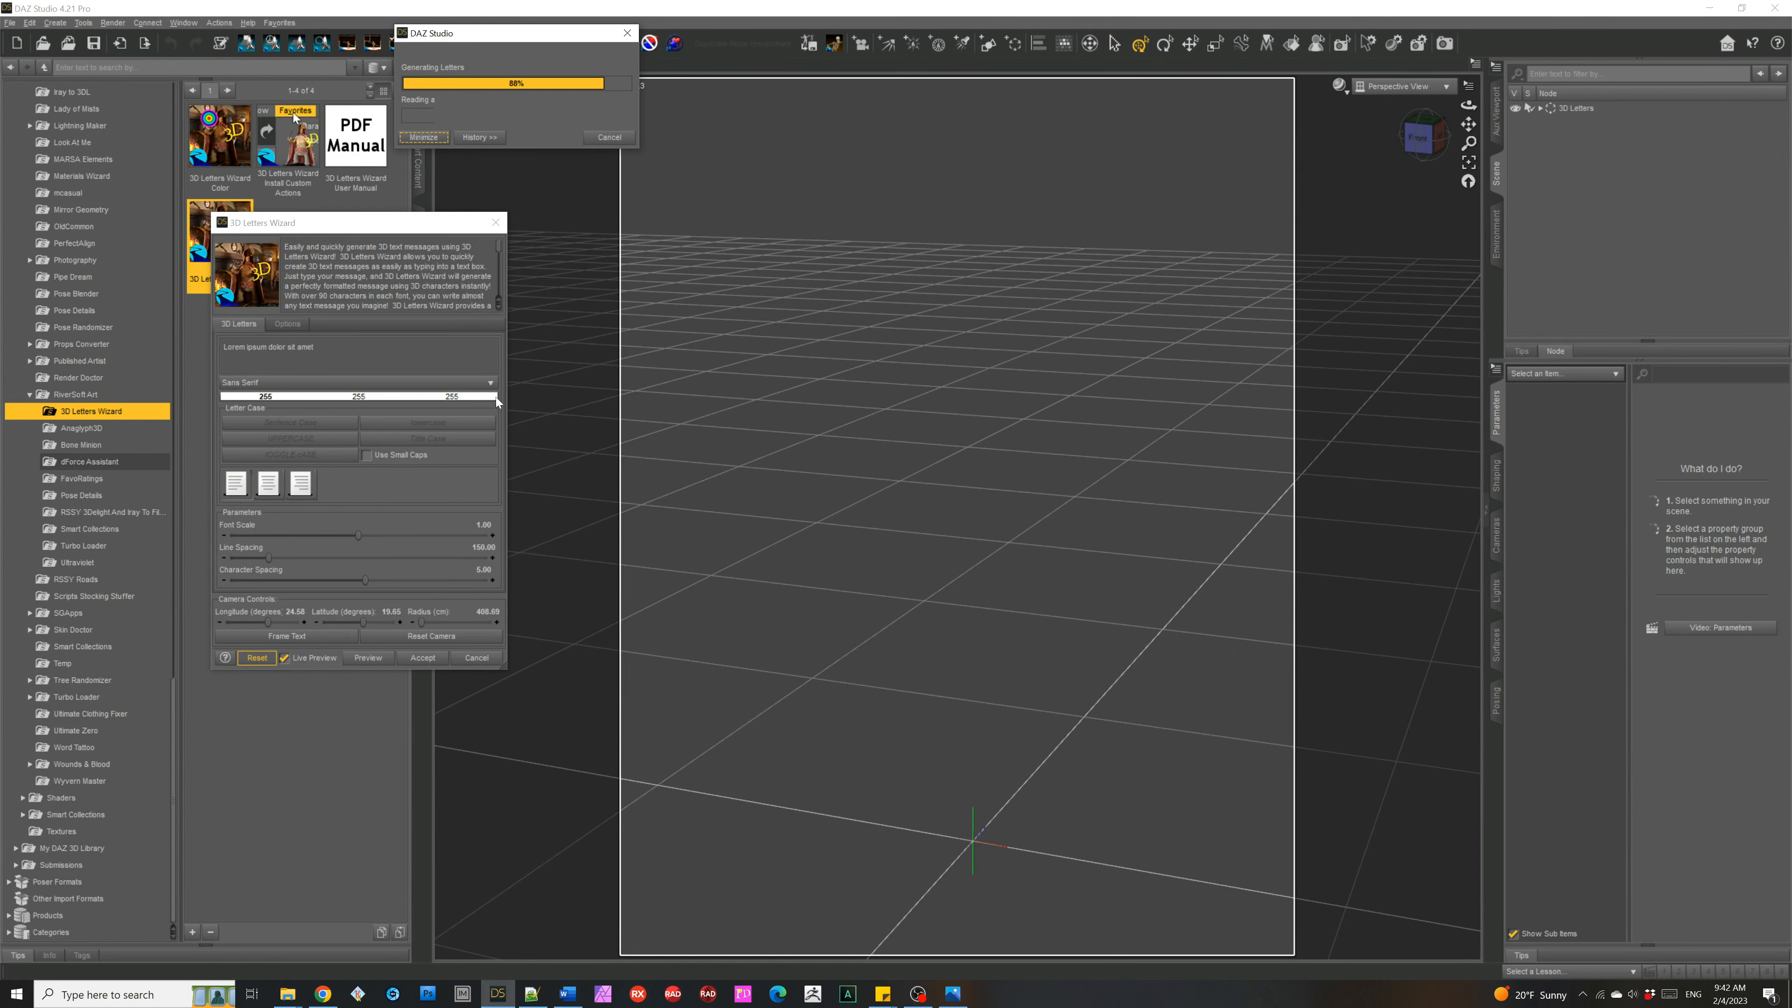
click(302, 638)
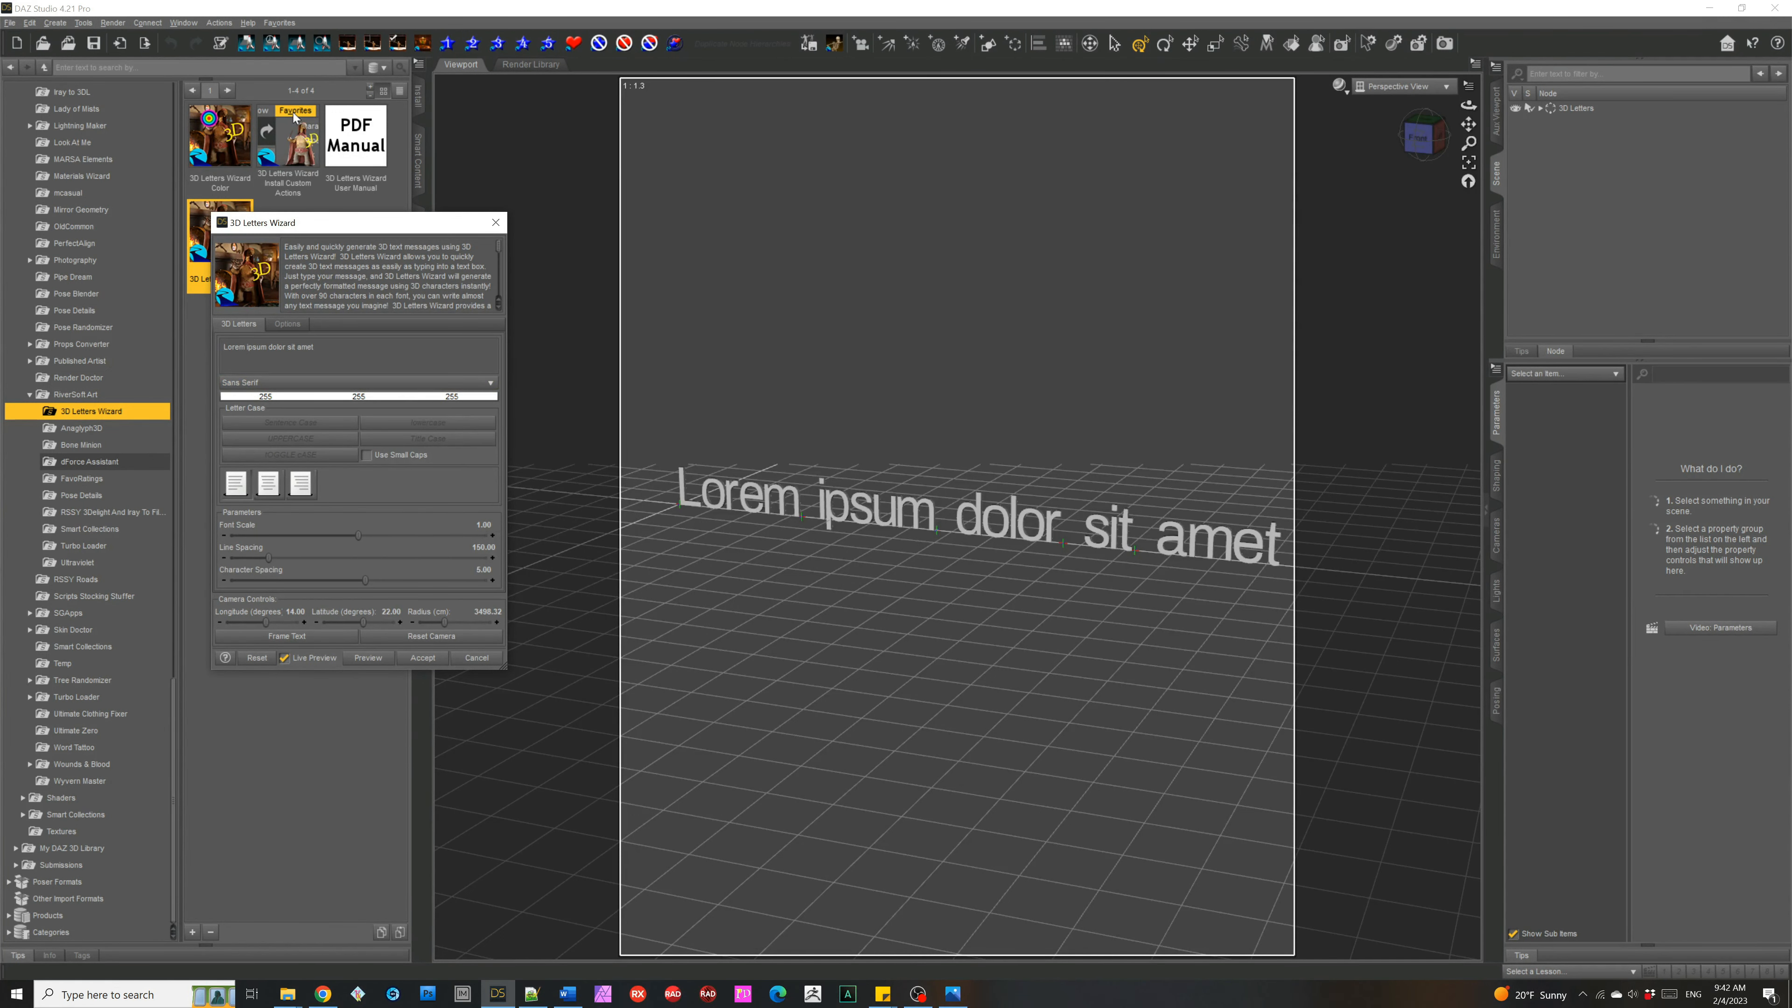
Step: Replace the wizard's message with "Hello there Subscribers!" and preview it in the scene
key(ctrl+a)
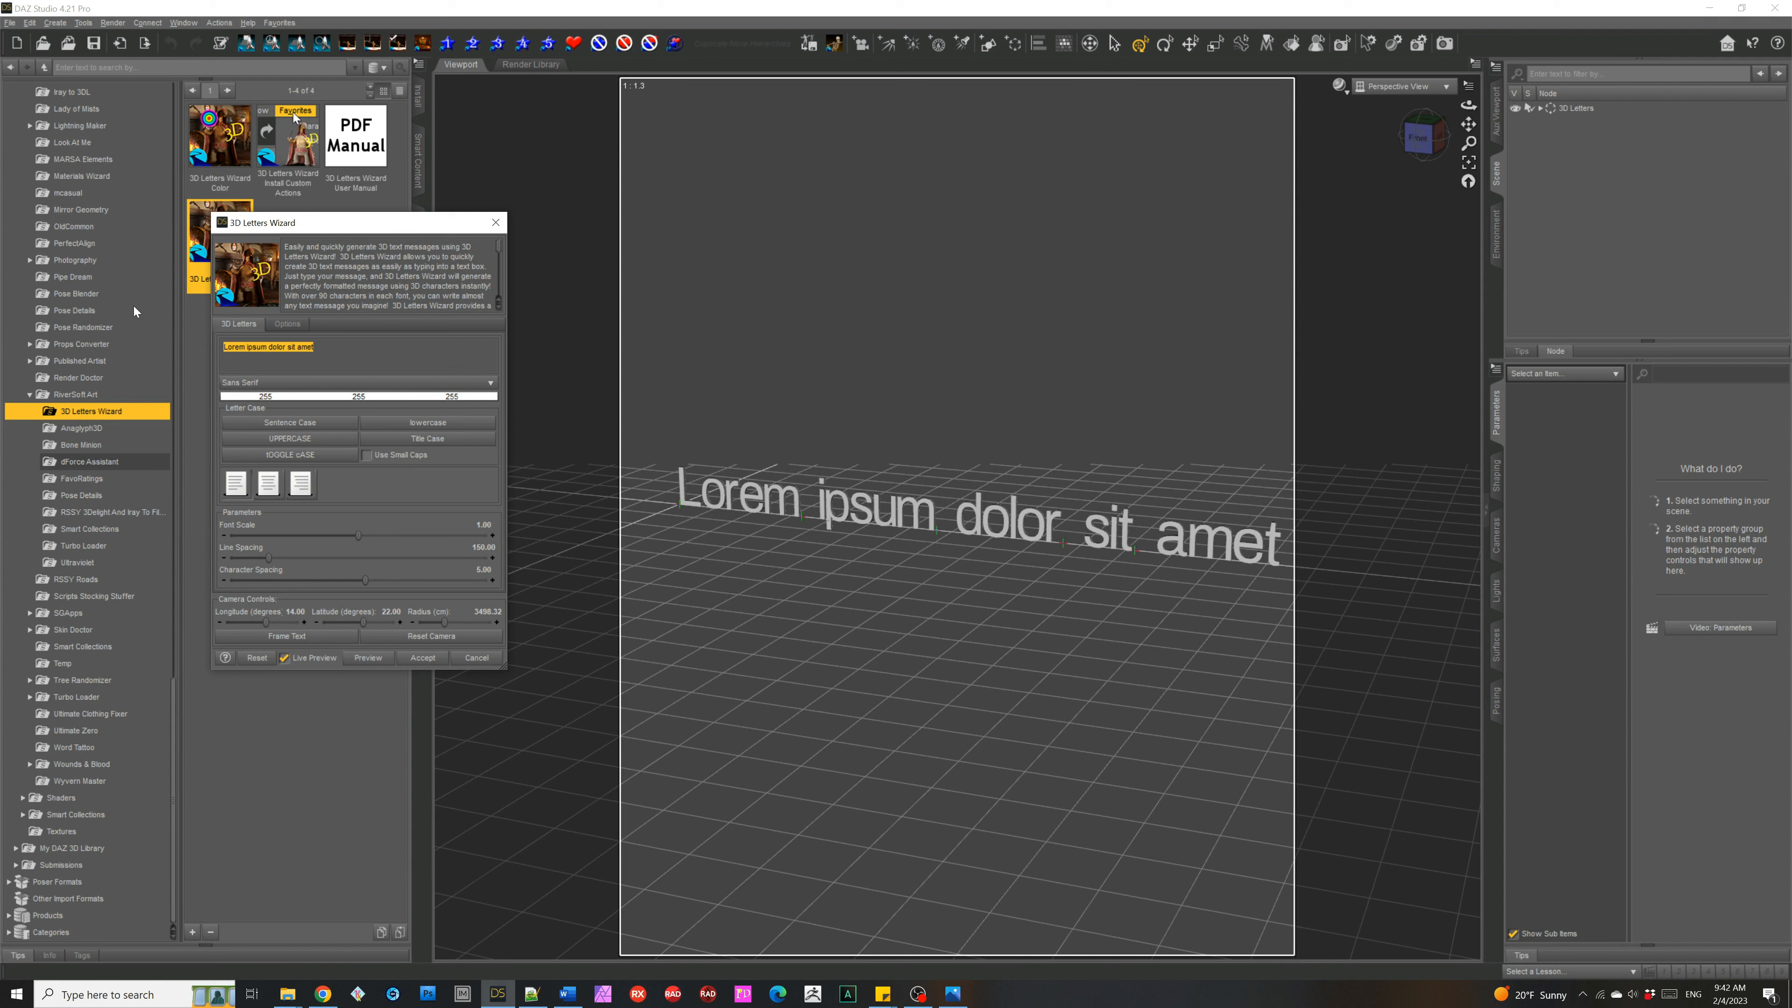
text(Hello there Subscribers!)
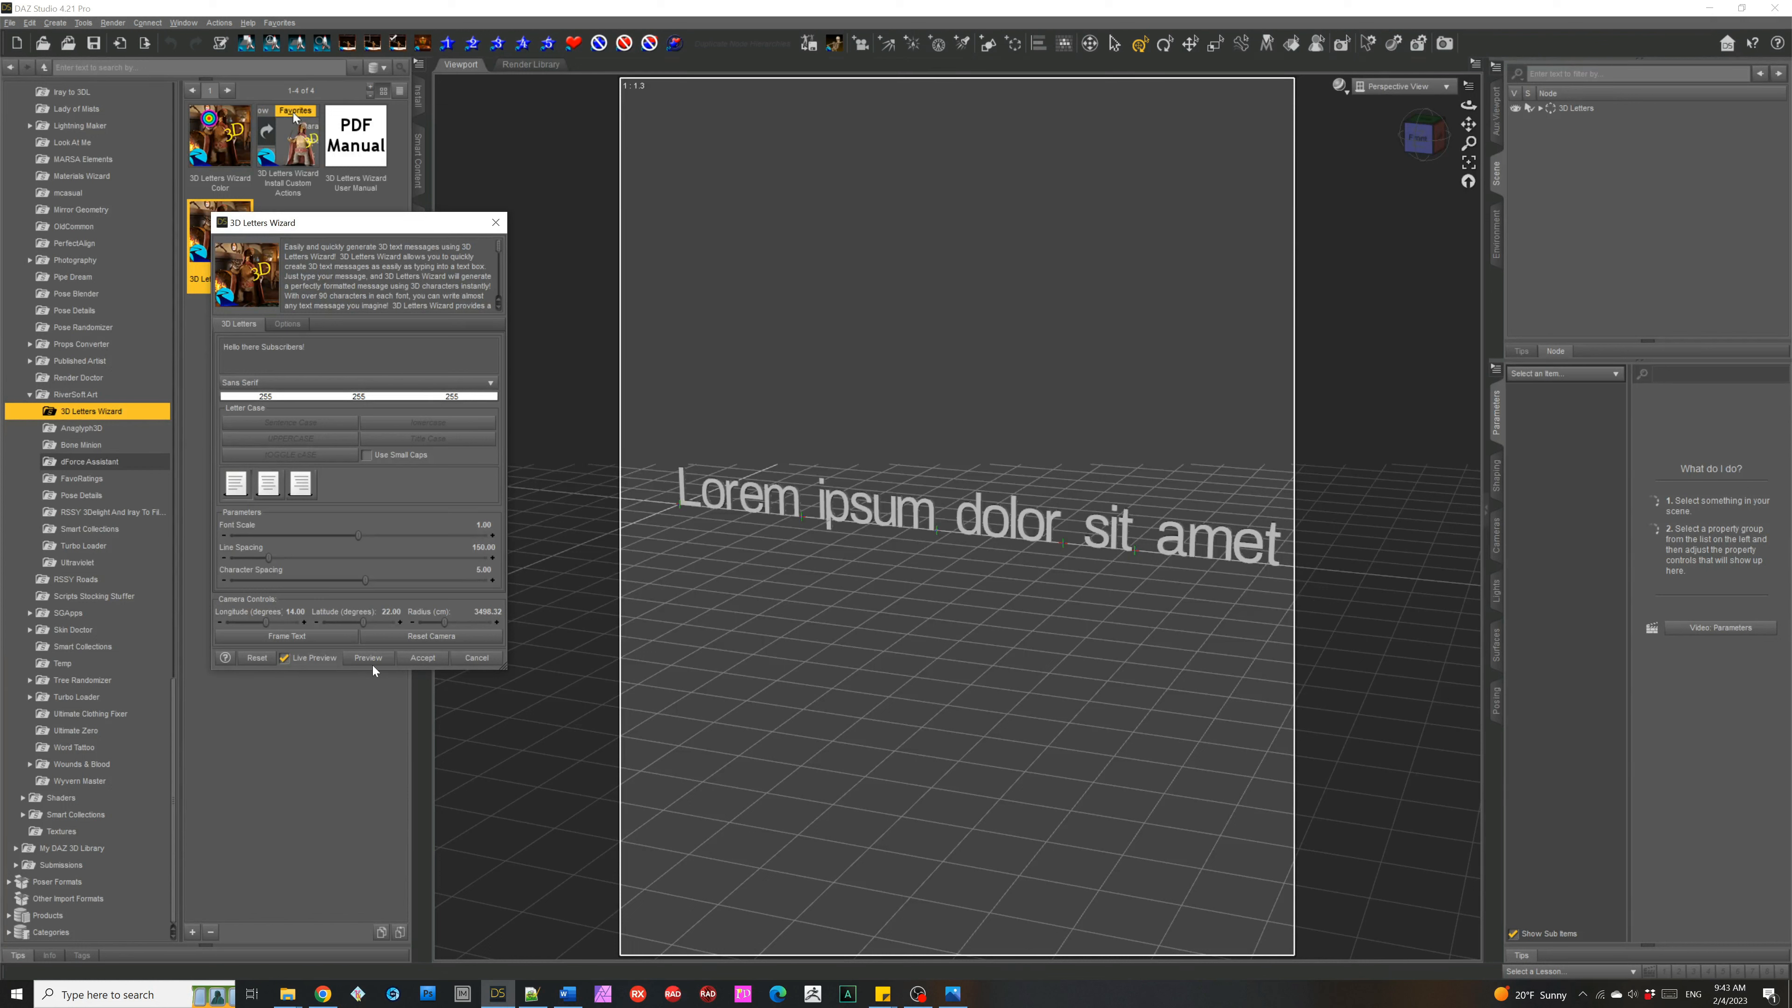
click(373, 664)
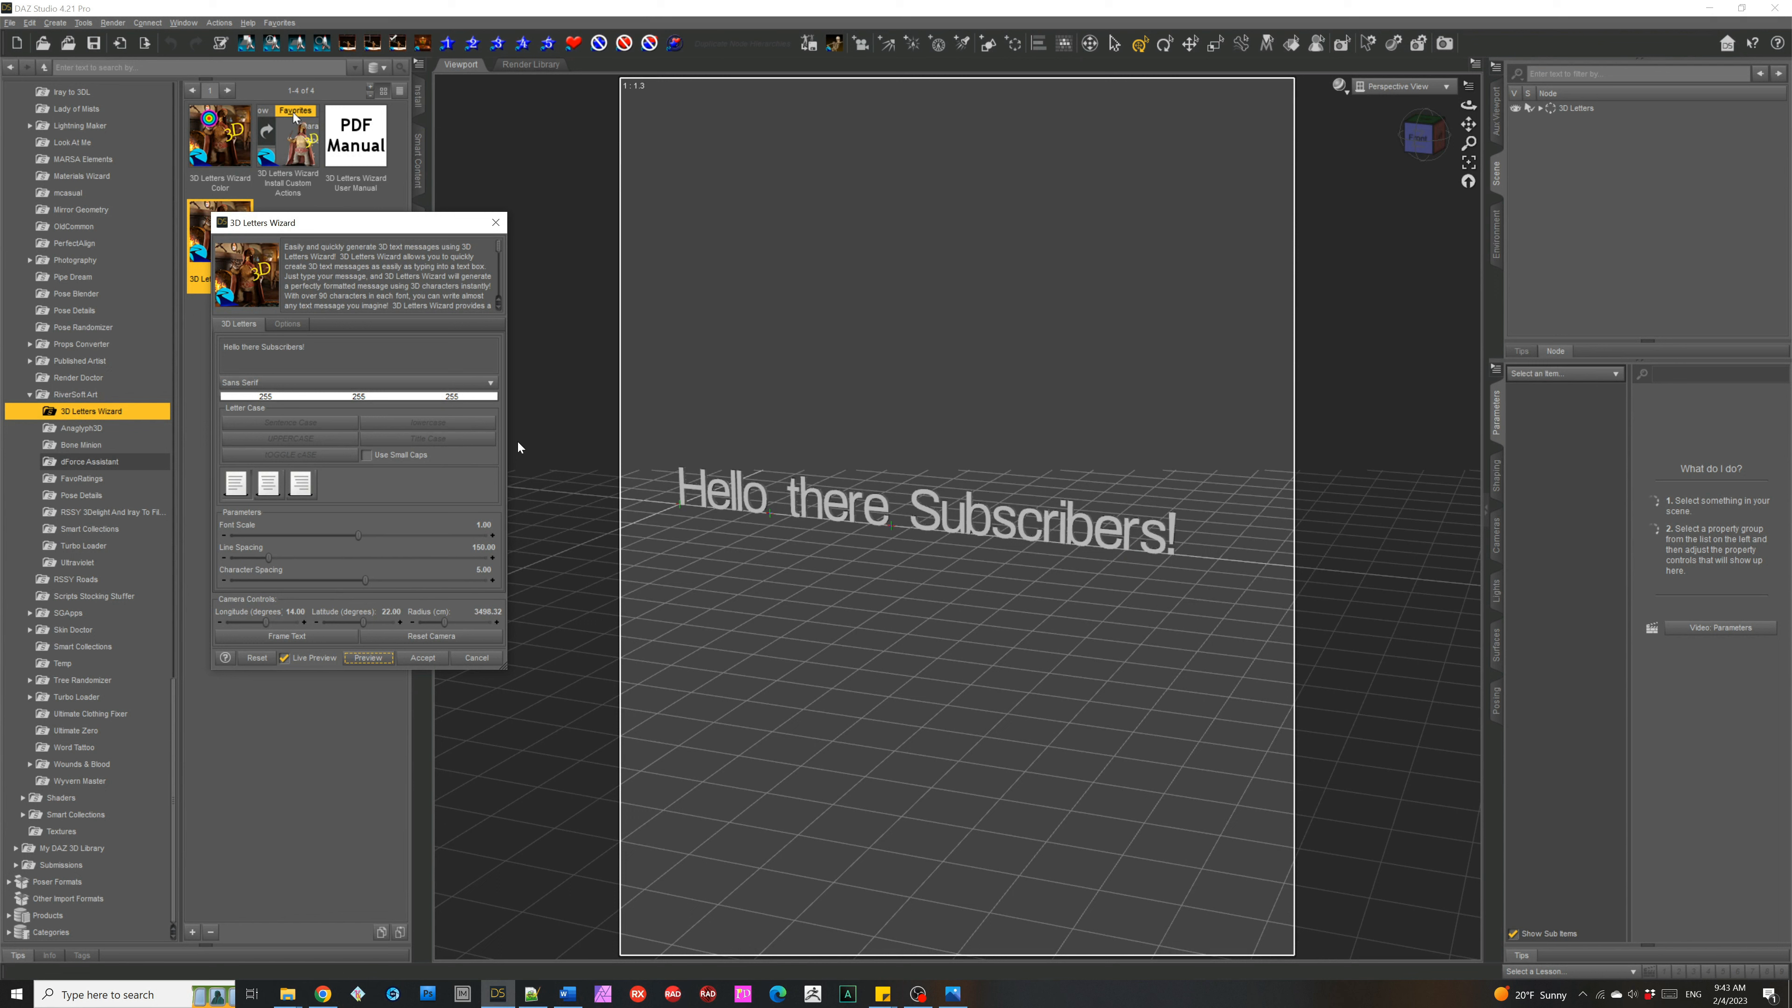
Step: Set the message's font to Gothic and change the word "Subscribers" to uppercase
click(297, 382)
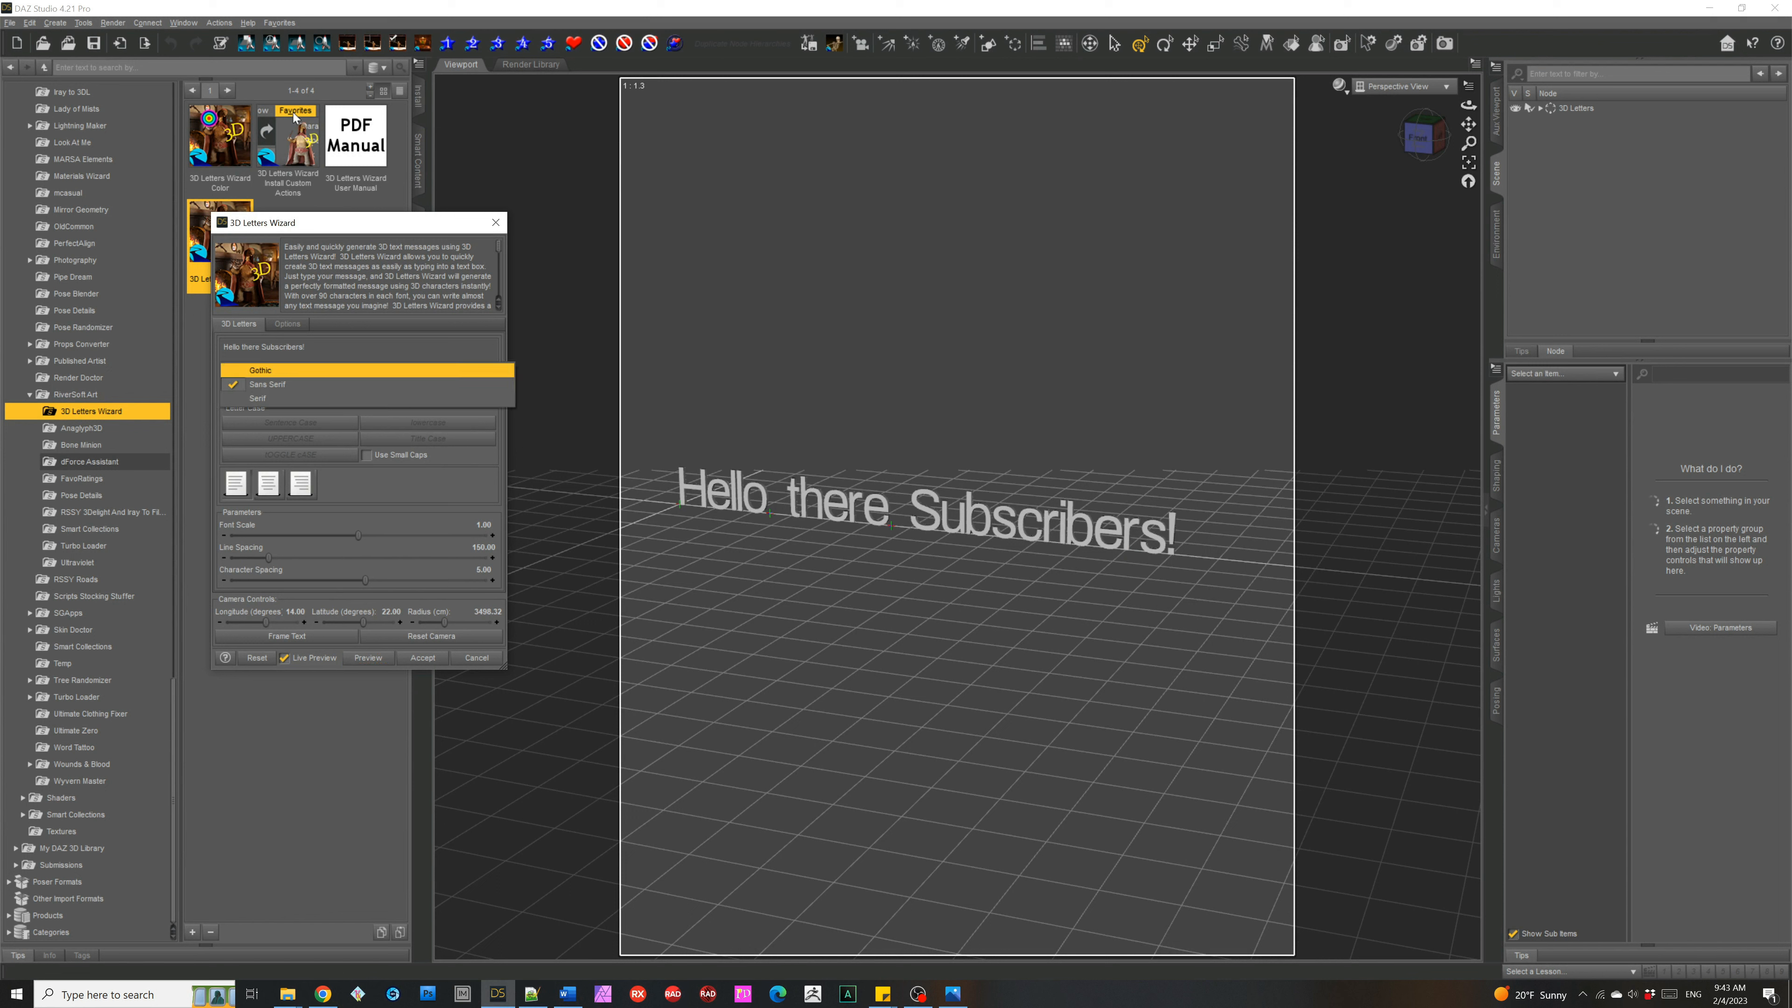
click(282, 369)
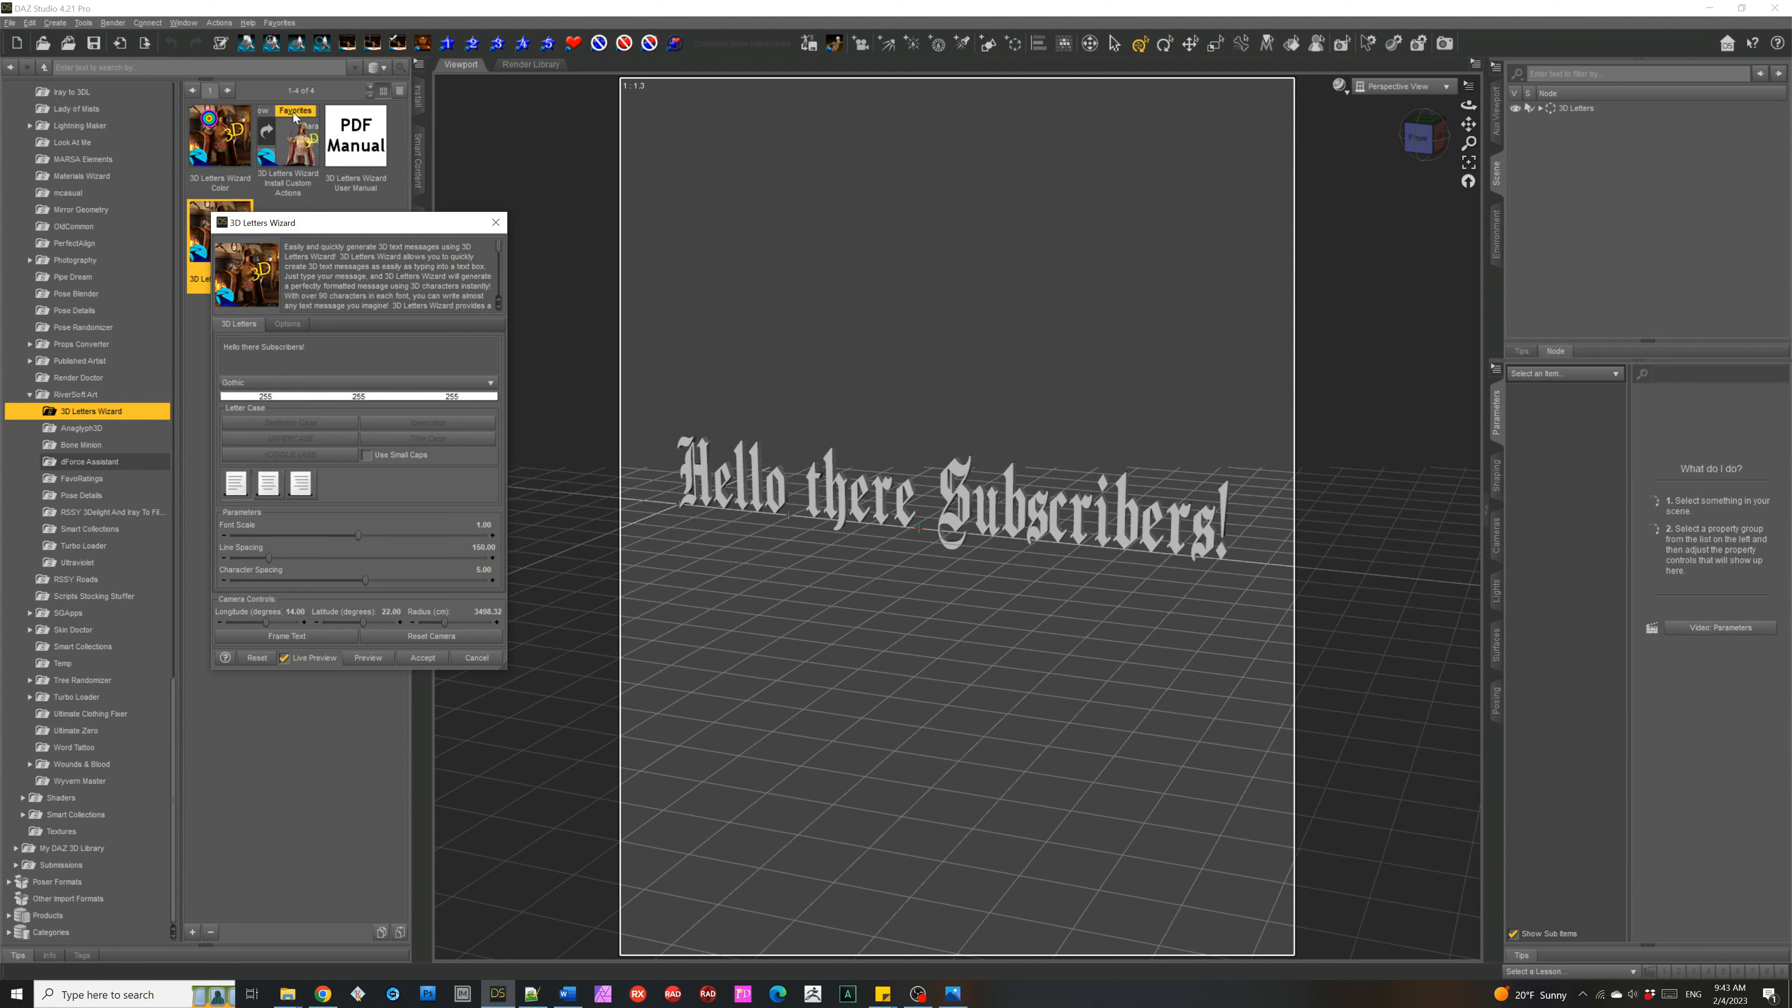
double_click(276, 347)
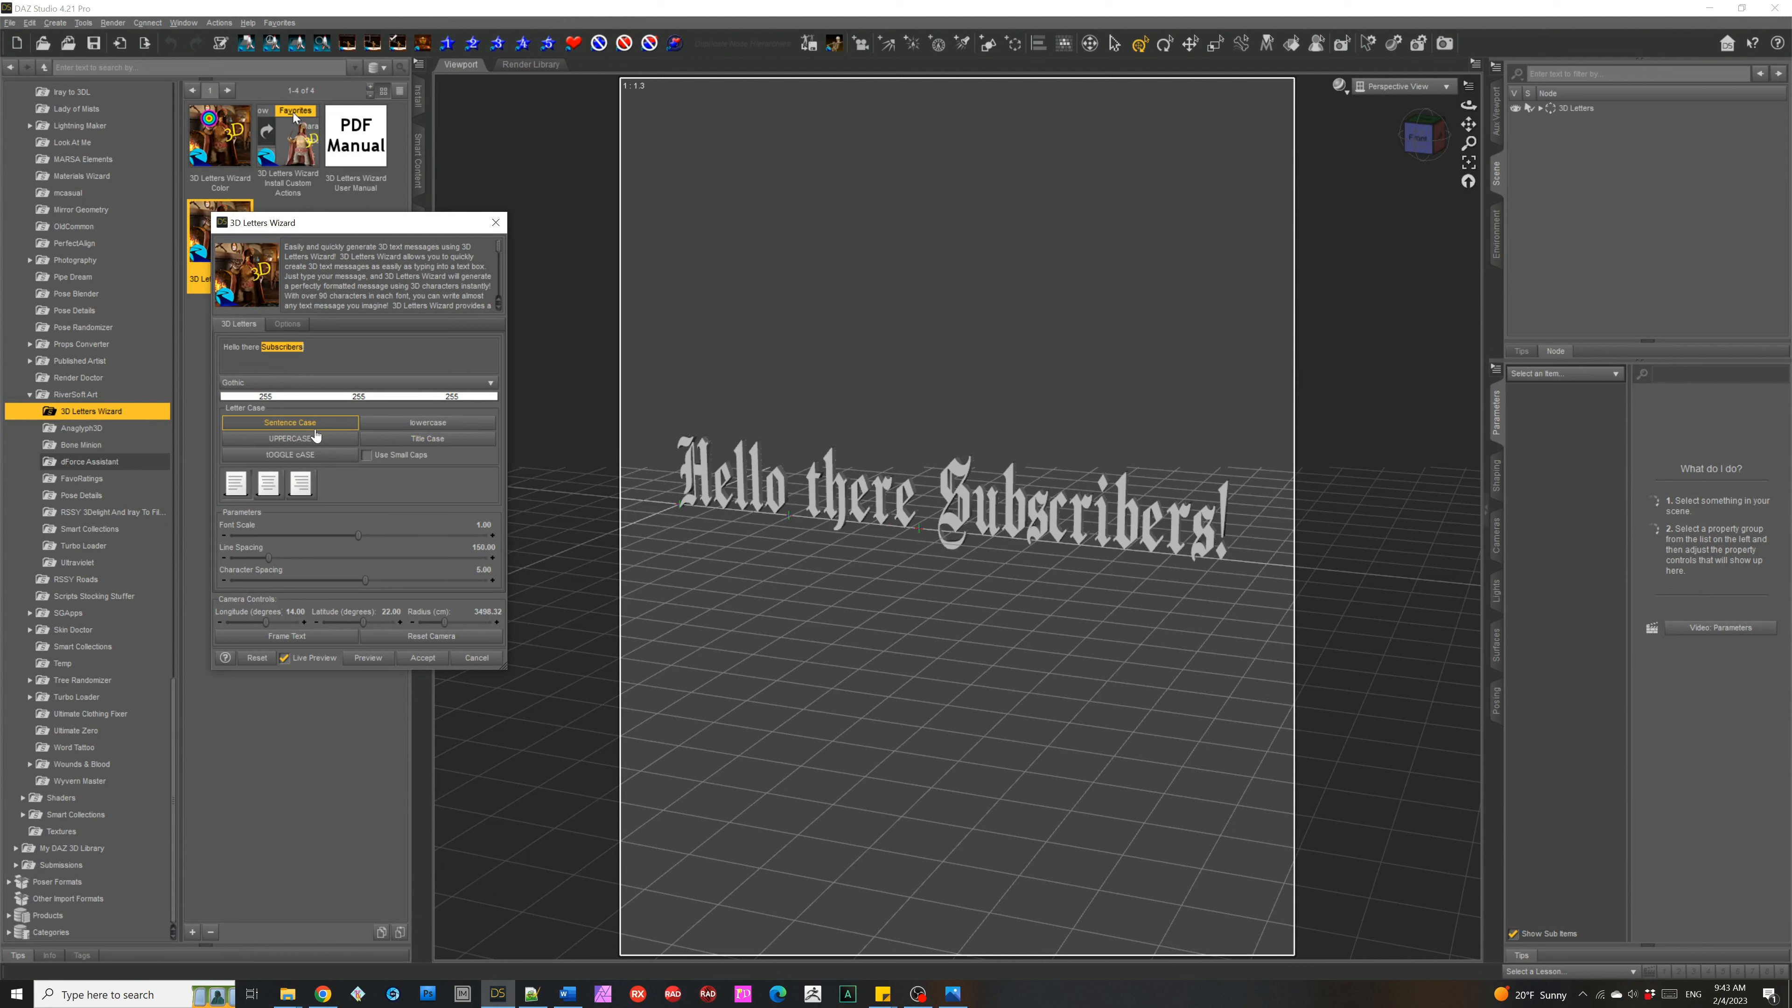
click(289, 438)
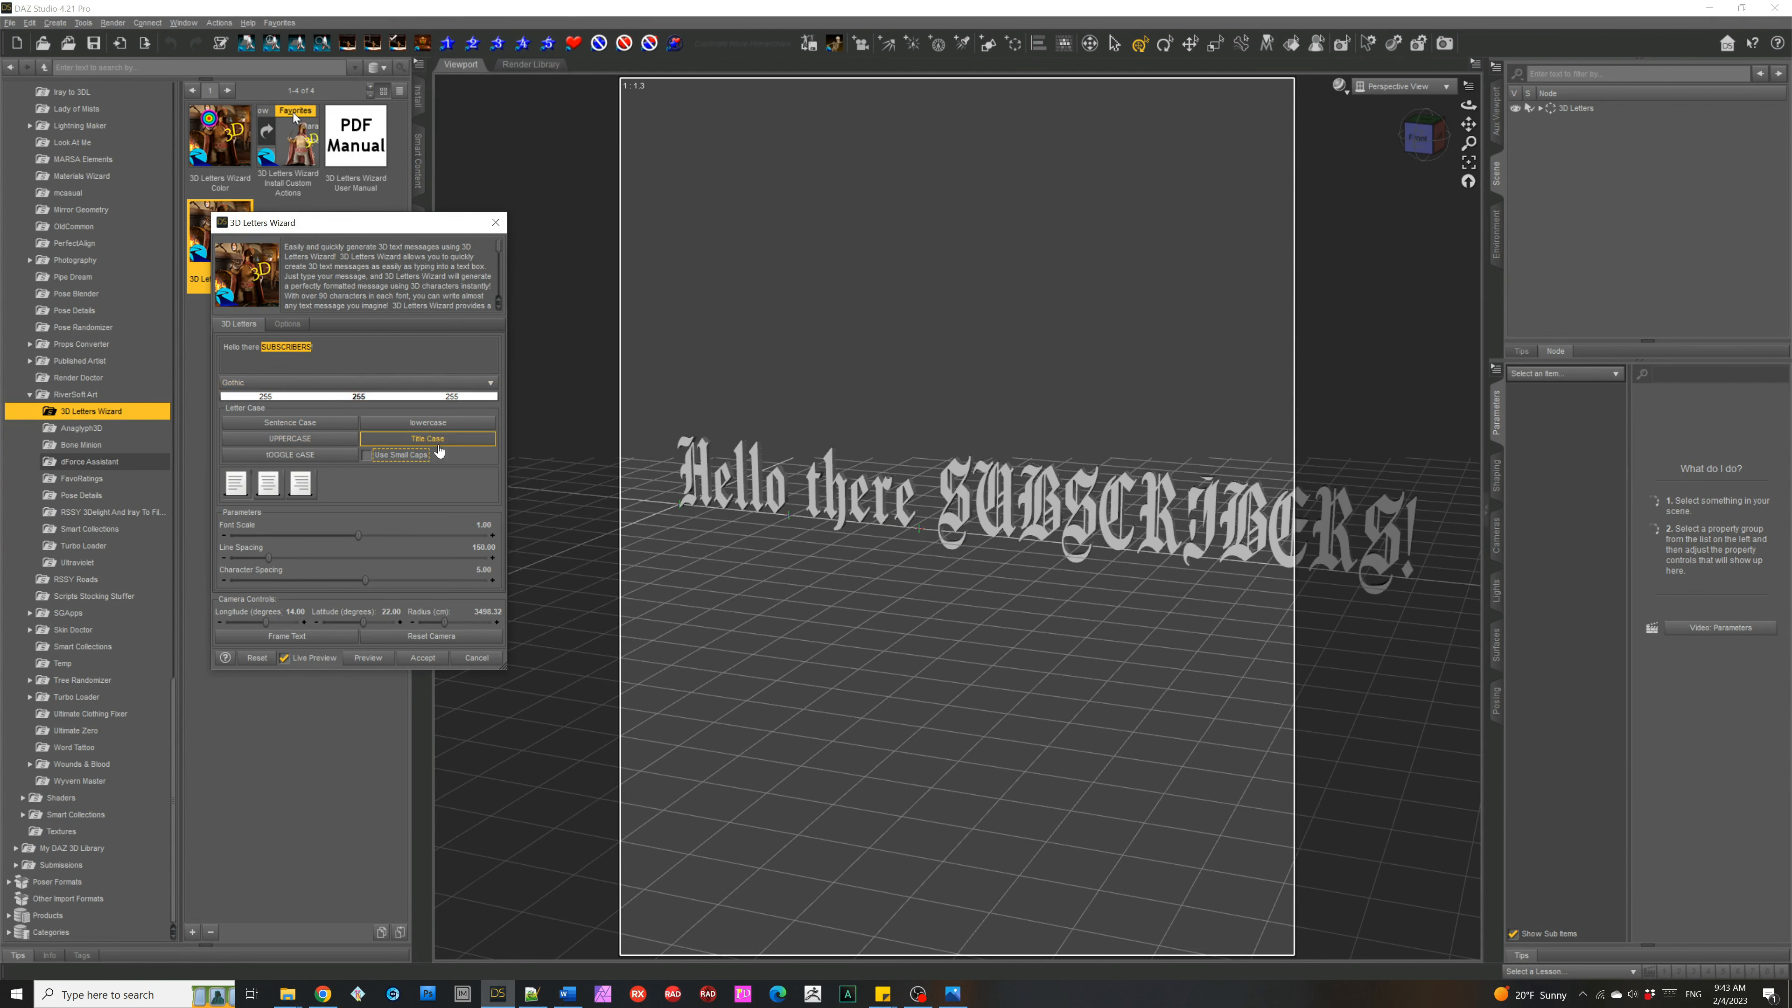
Step: Try the Serif font on the message and switch back to Gothic
click(294, 383)
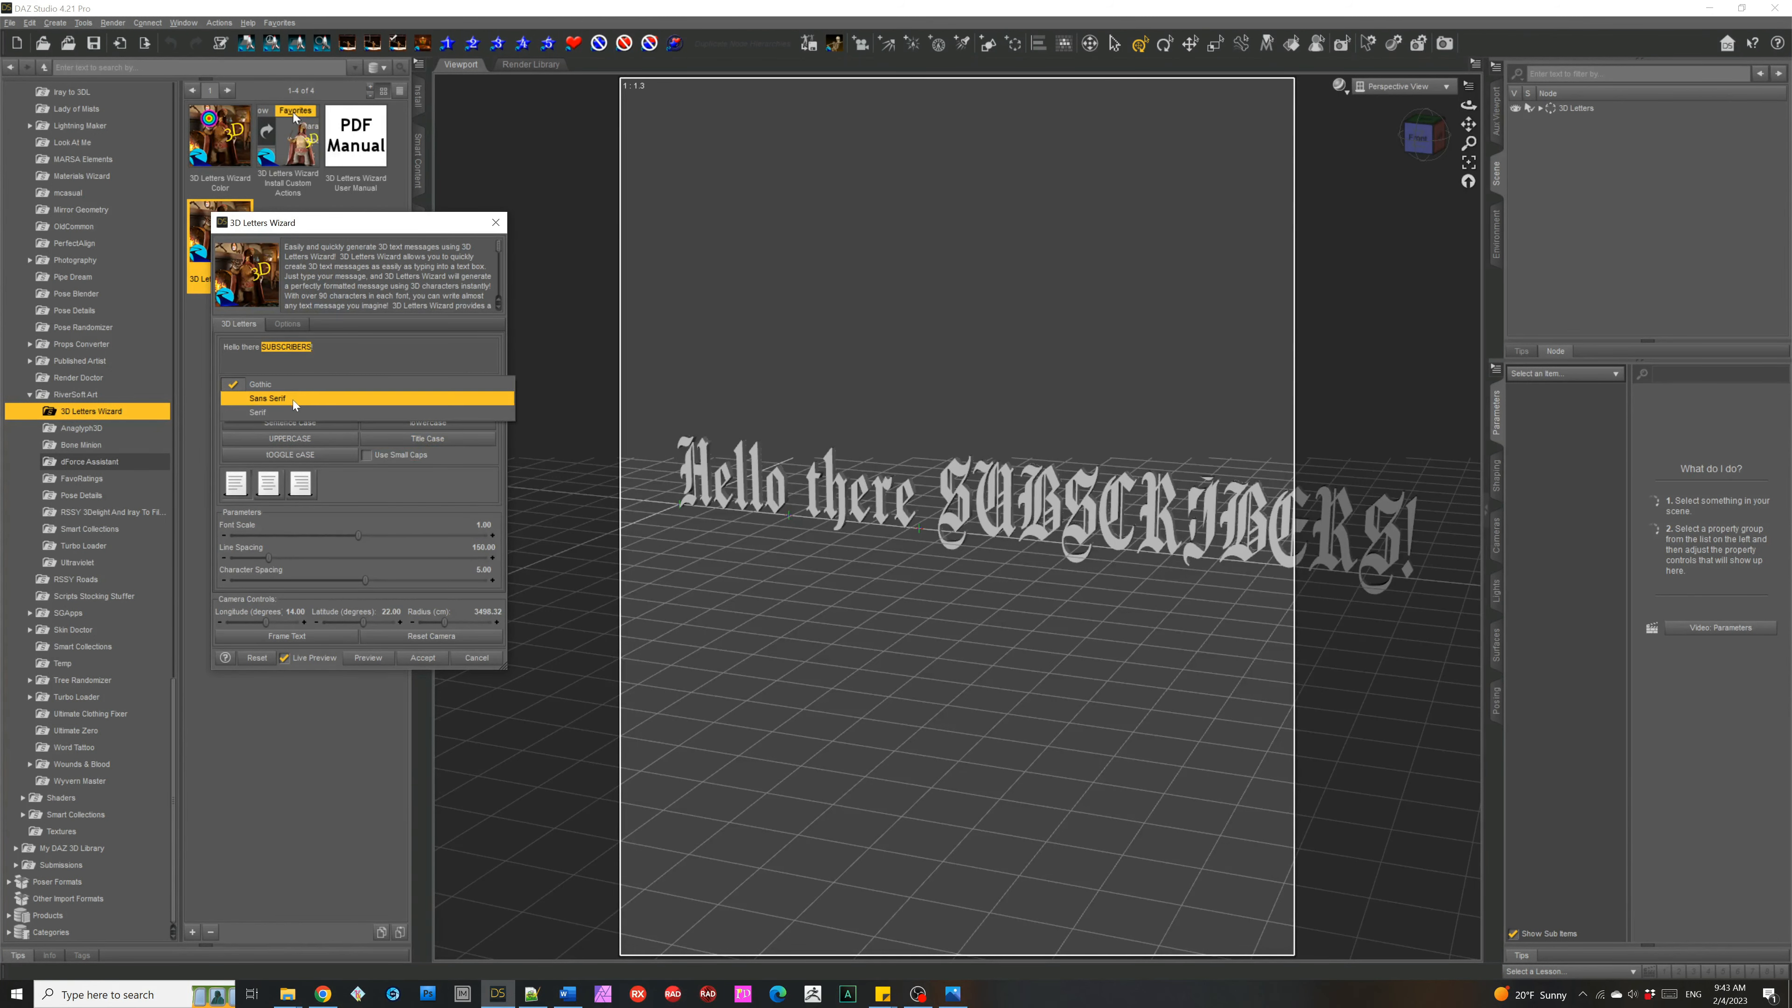
click(278, 412)
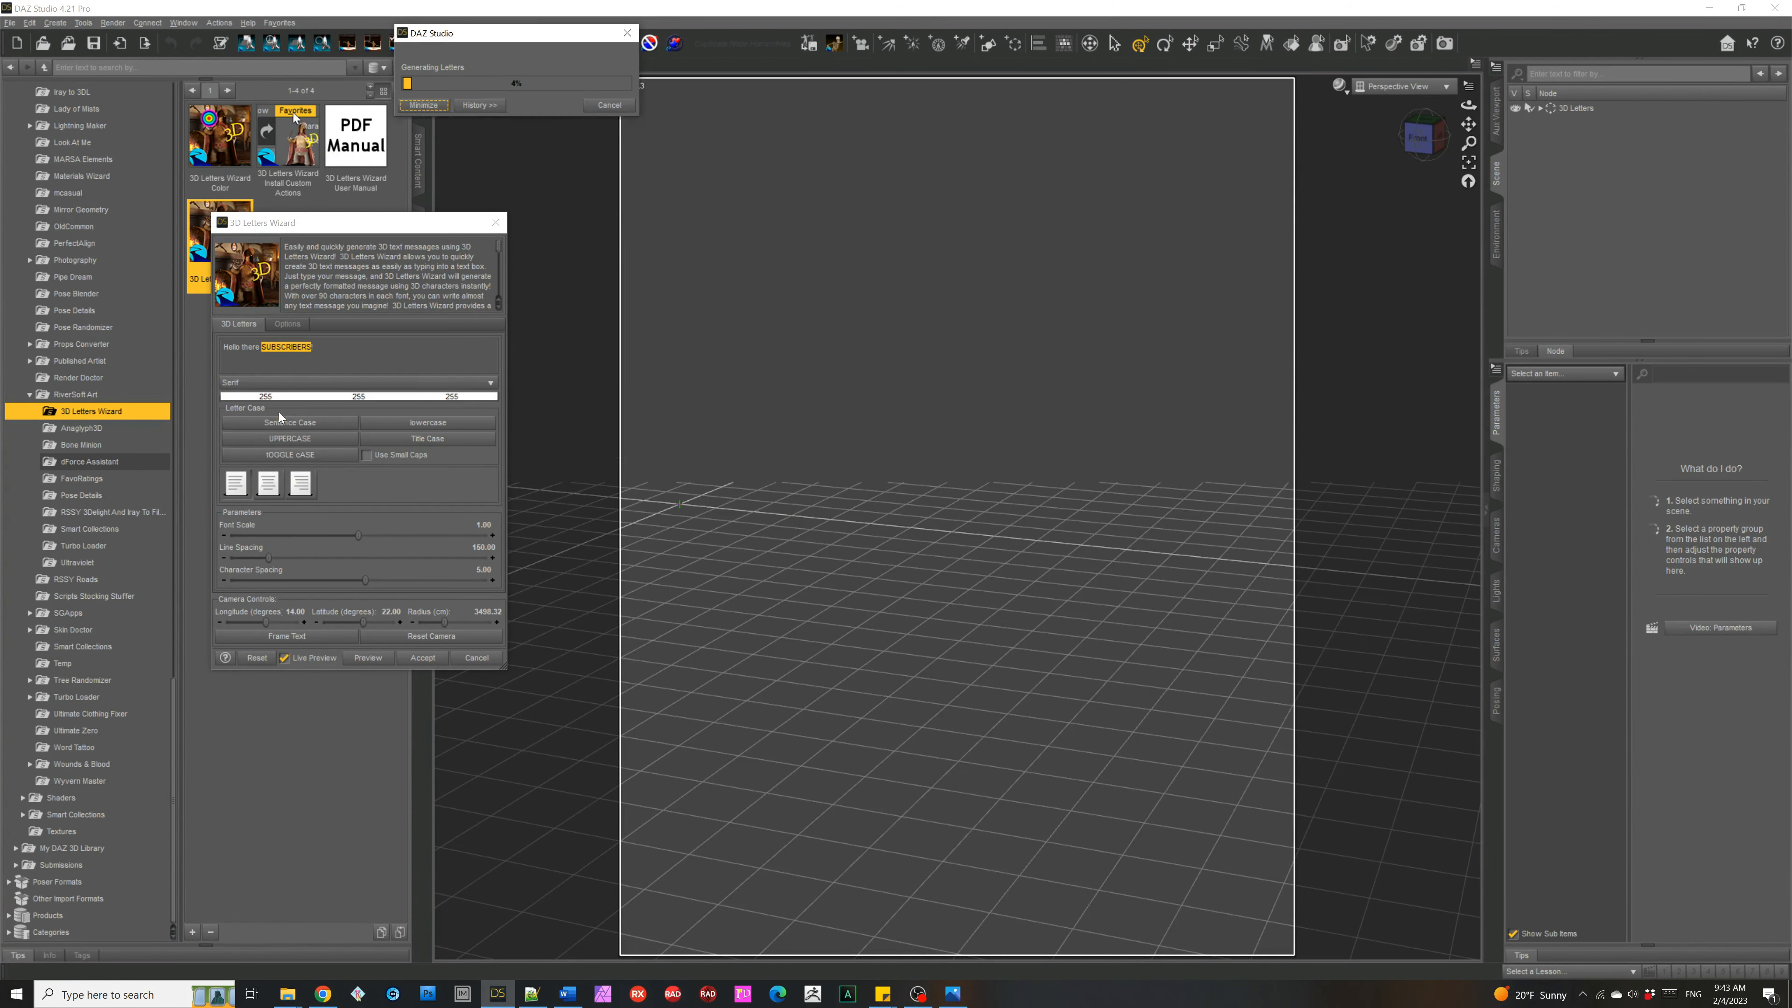
click(300, 382)
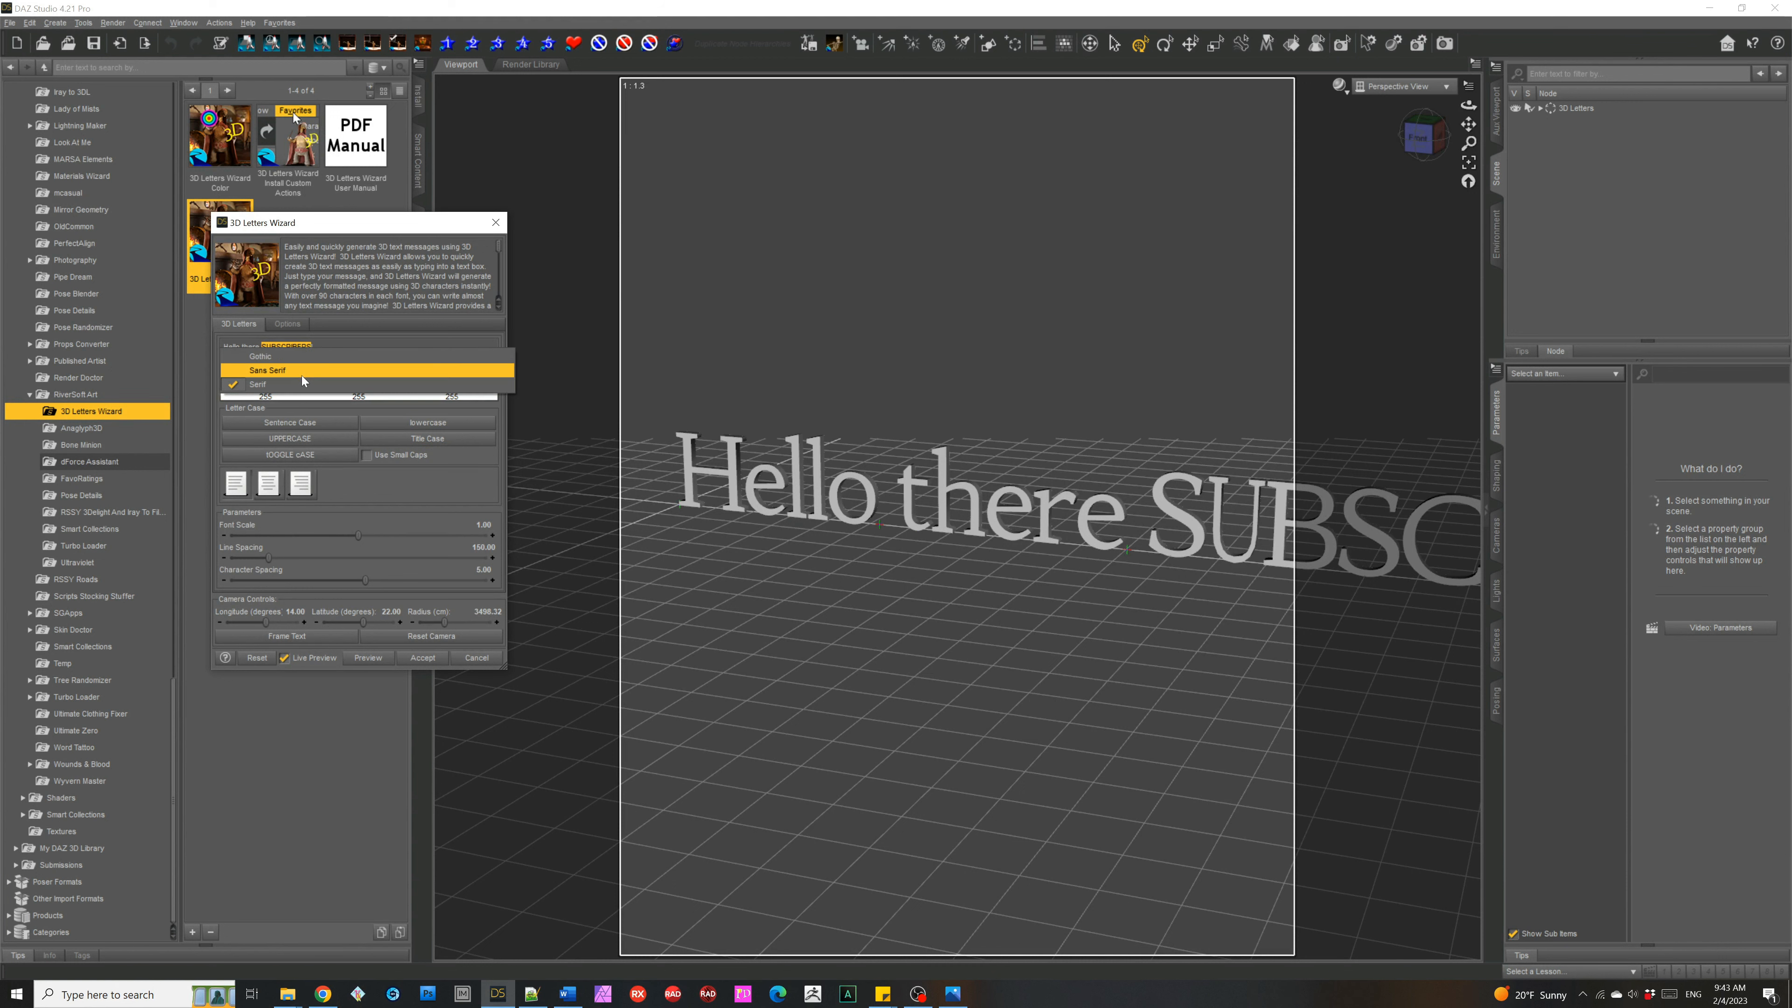
click(300, 357)
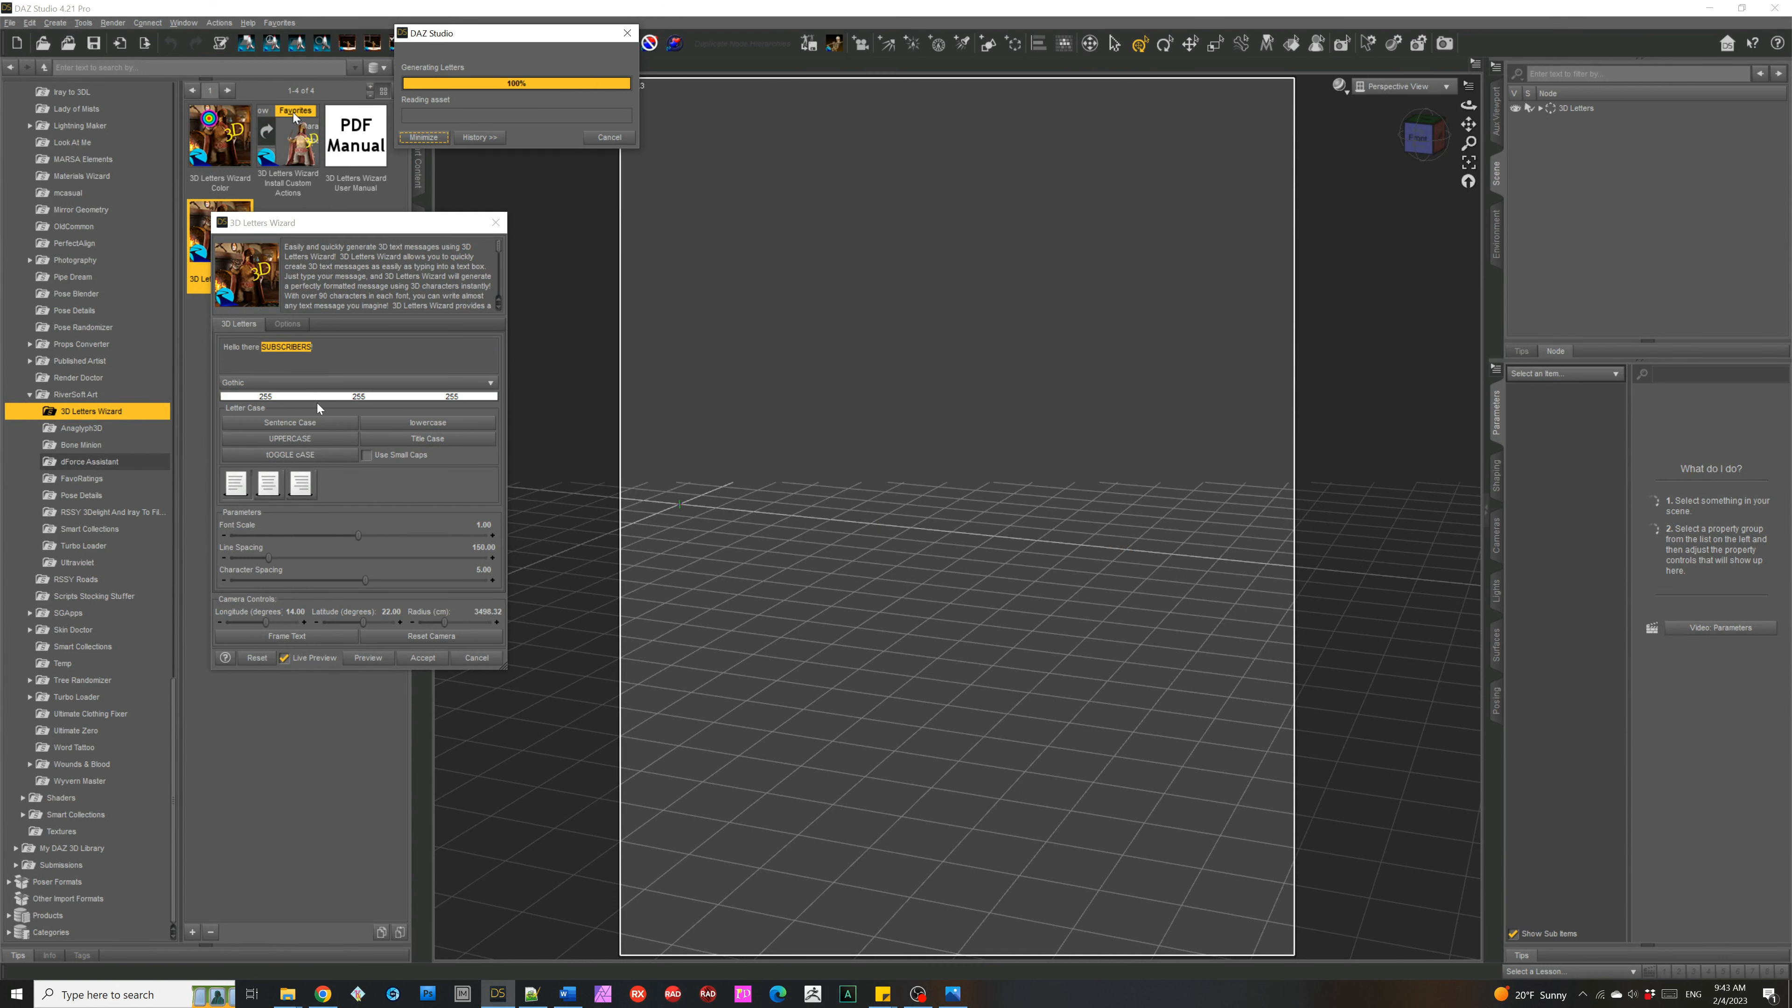
Step: Change the color of the 3D letters to a teal green
click(319, 398)
click(432, 350)
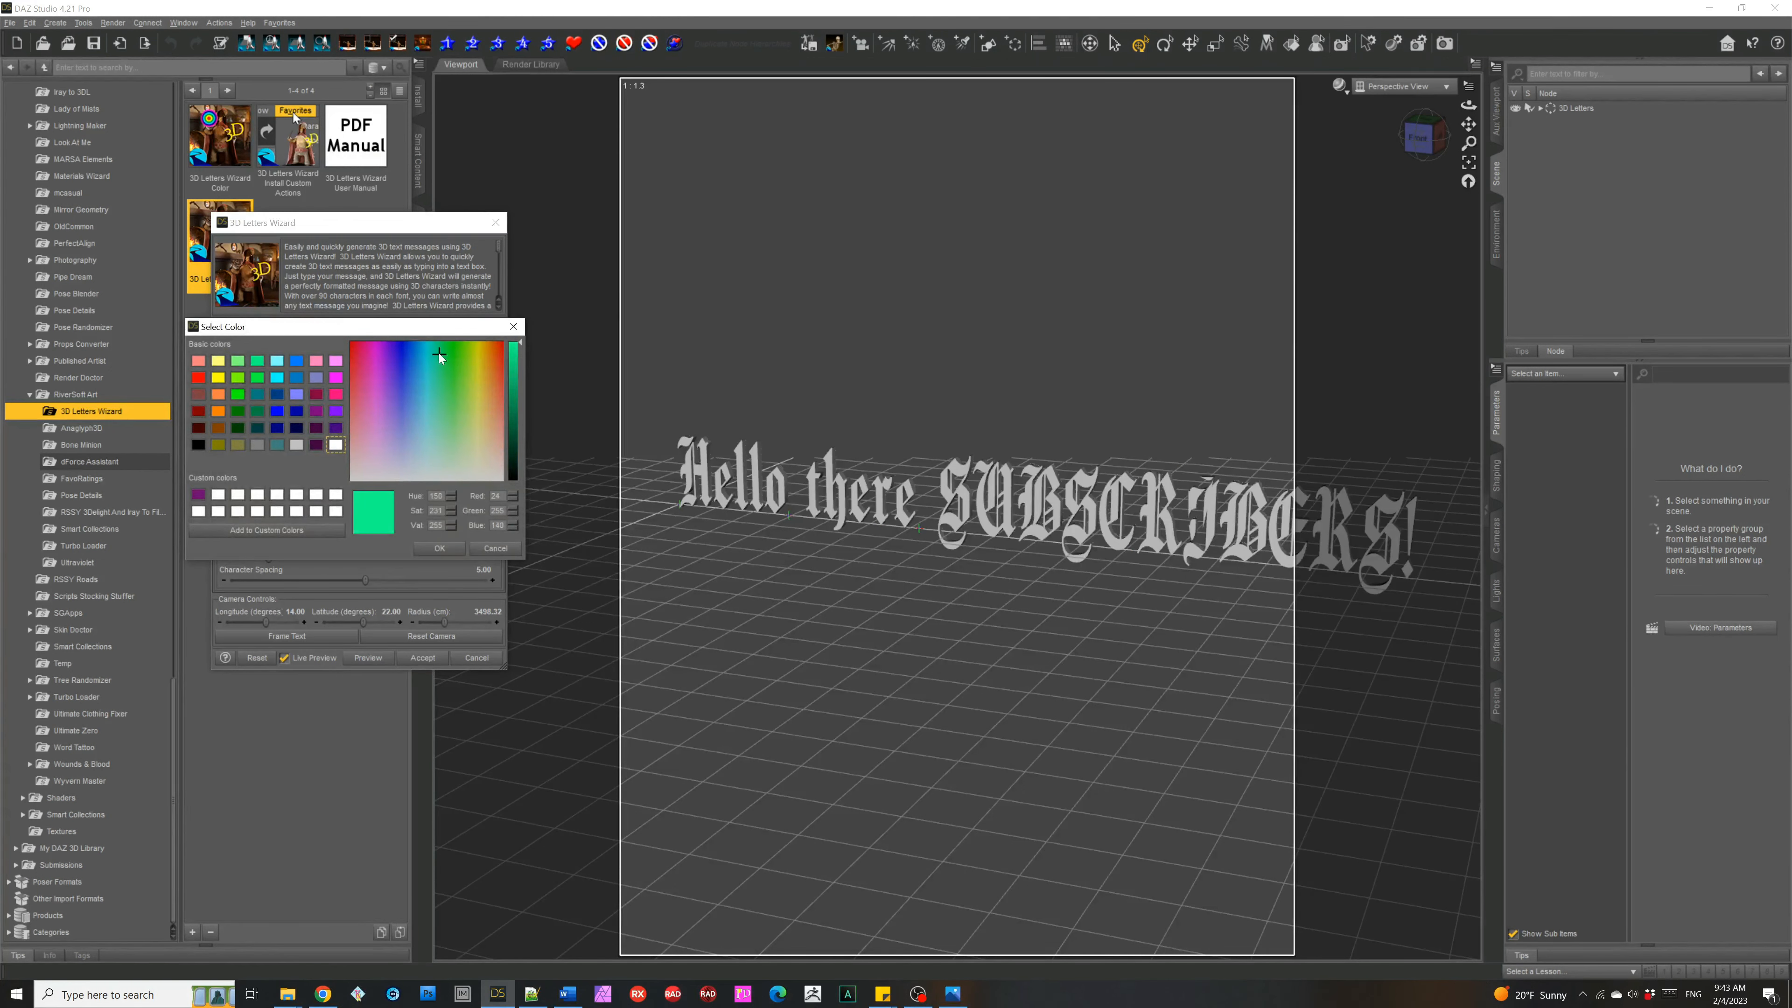
click(455, 548)
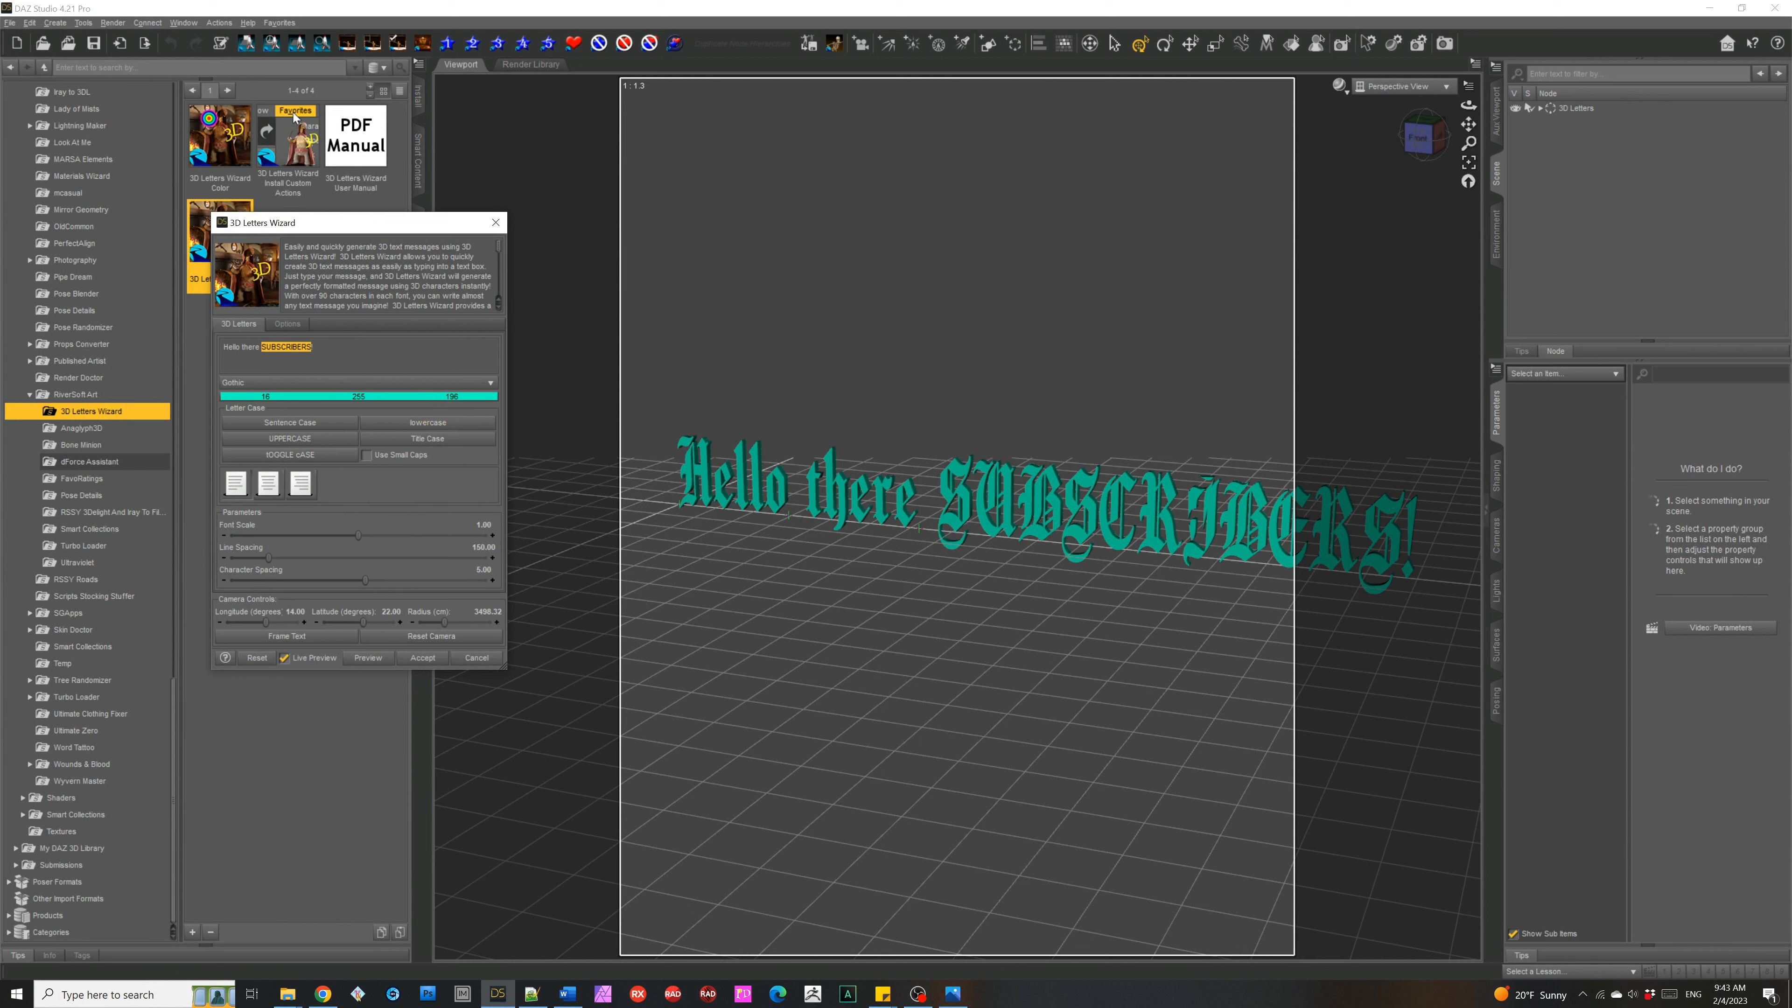
Step: Try sentence, lower and toggled case on "Subscribers", settle on Title Case, and enable small caps for the message
click(275, 424)
click(398, 427)
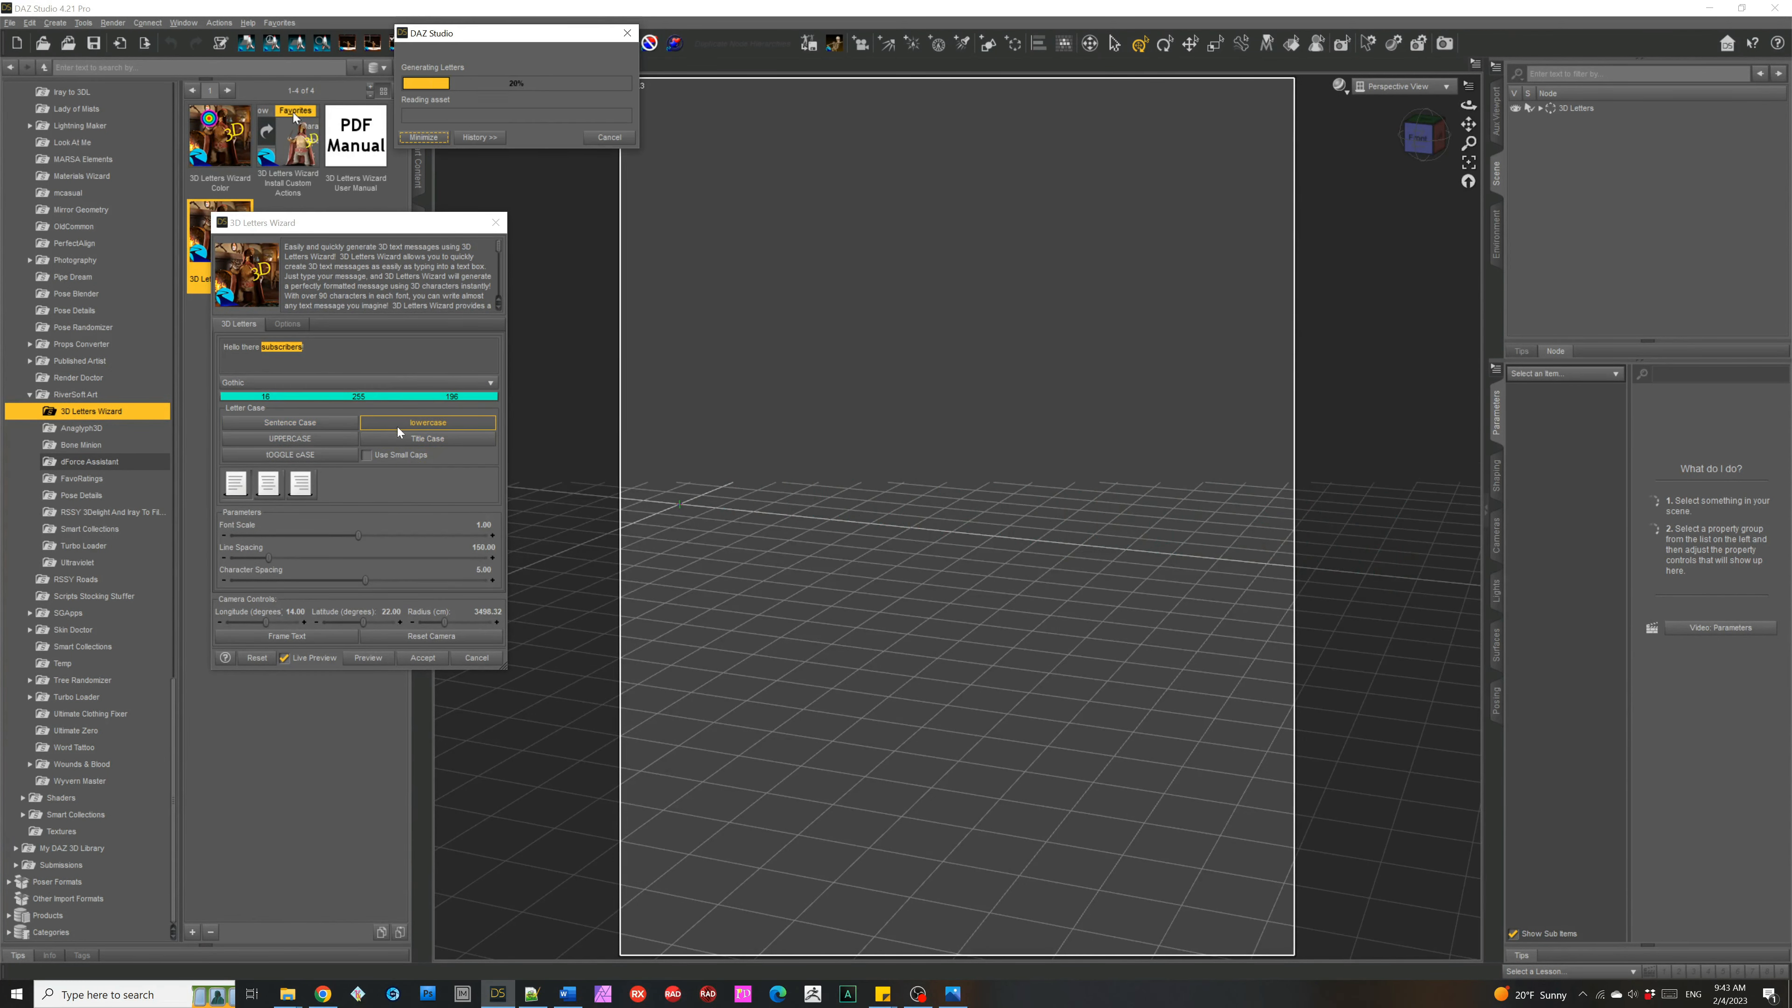
click(294, 454)
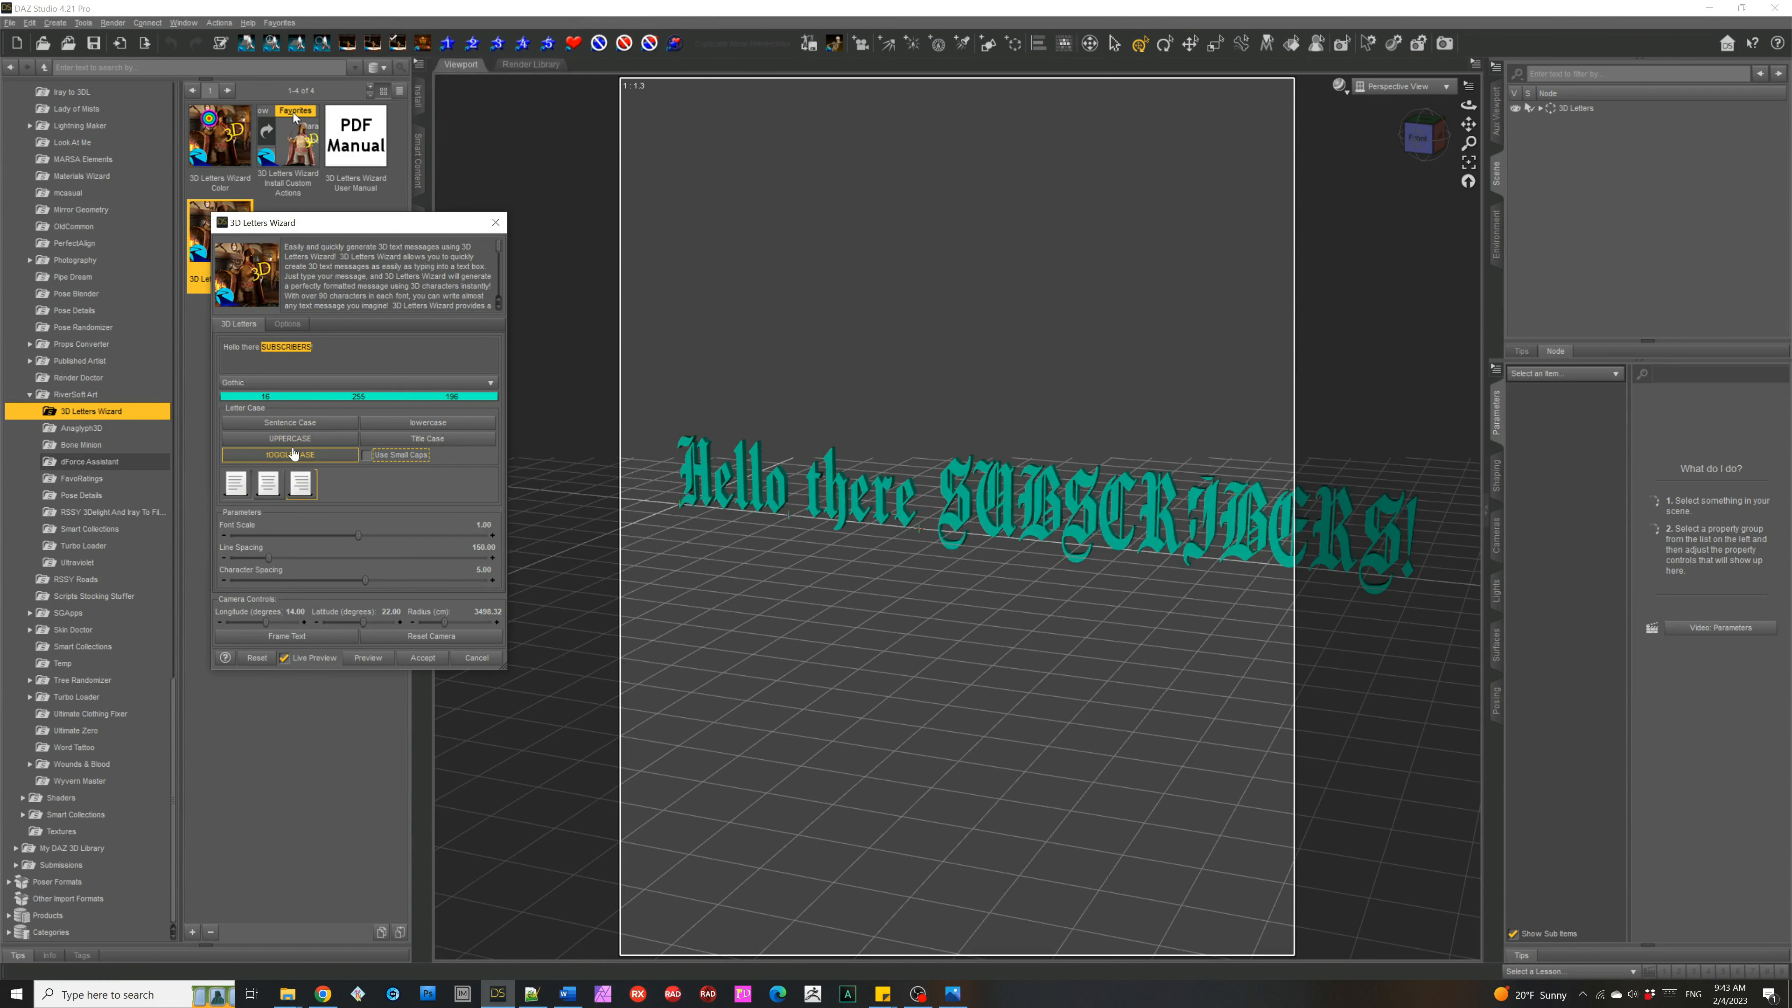
click(296, 452)
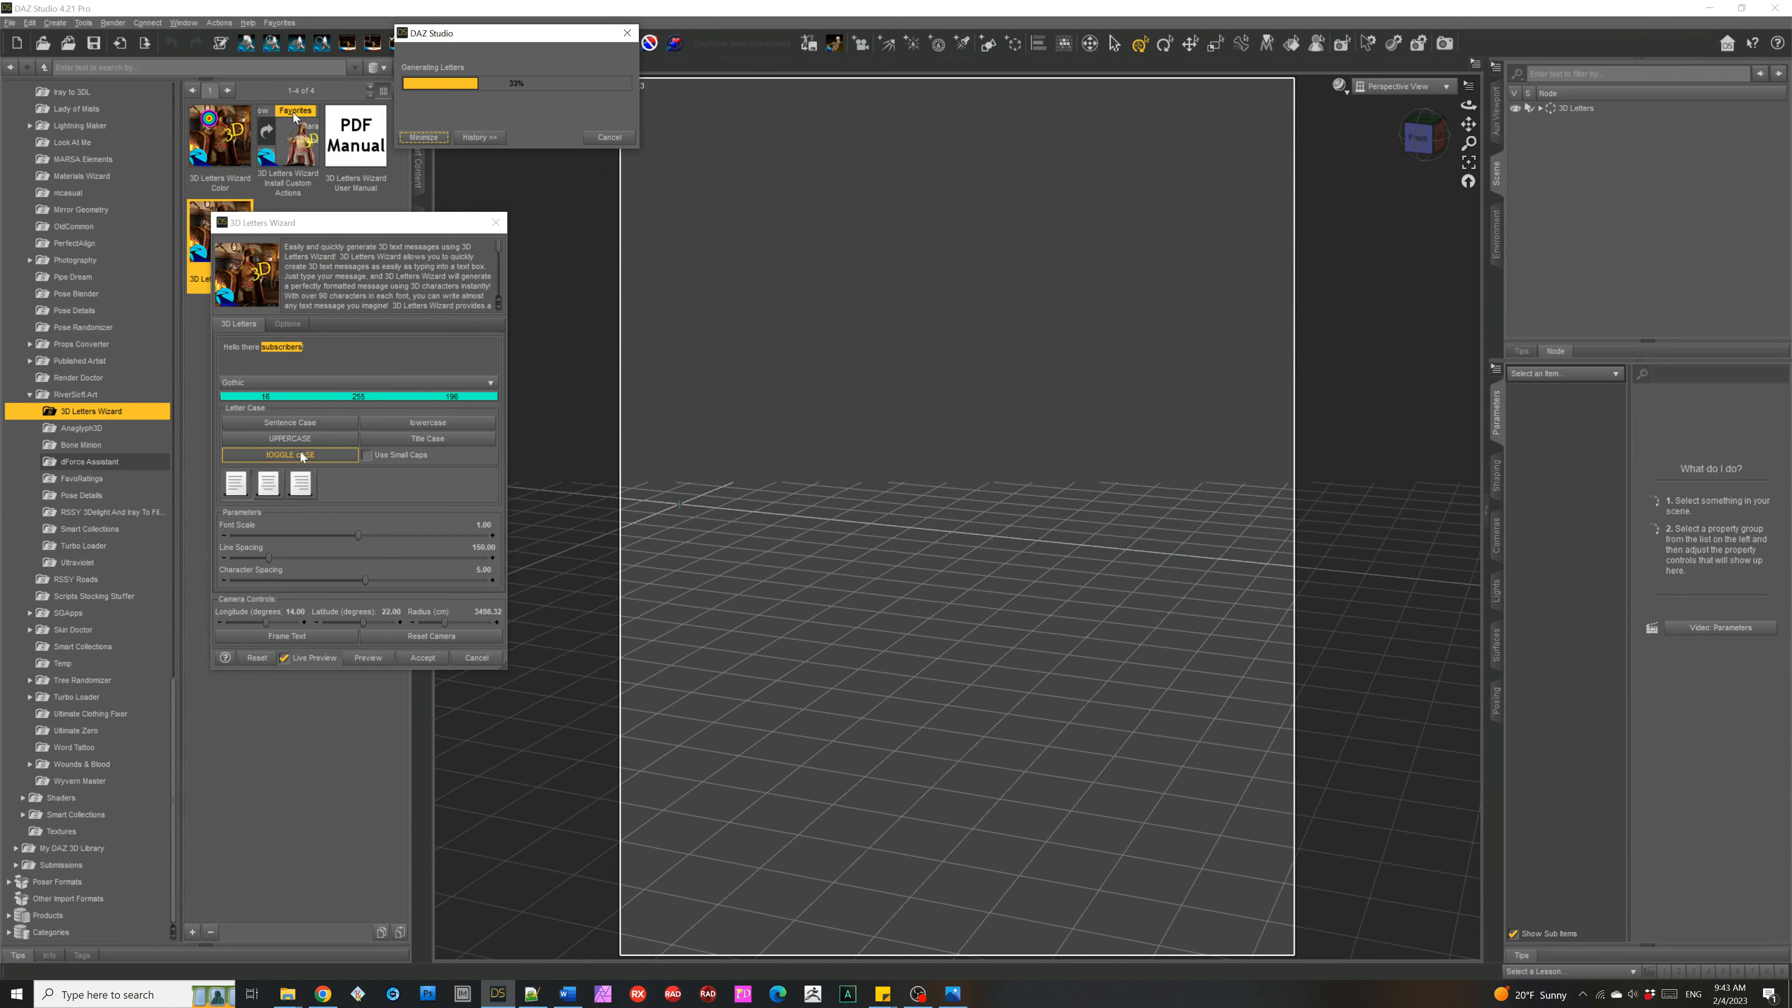
click(397, 441)
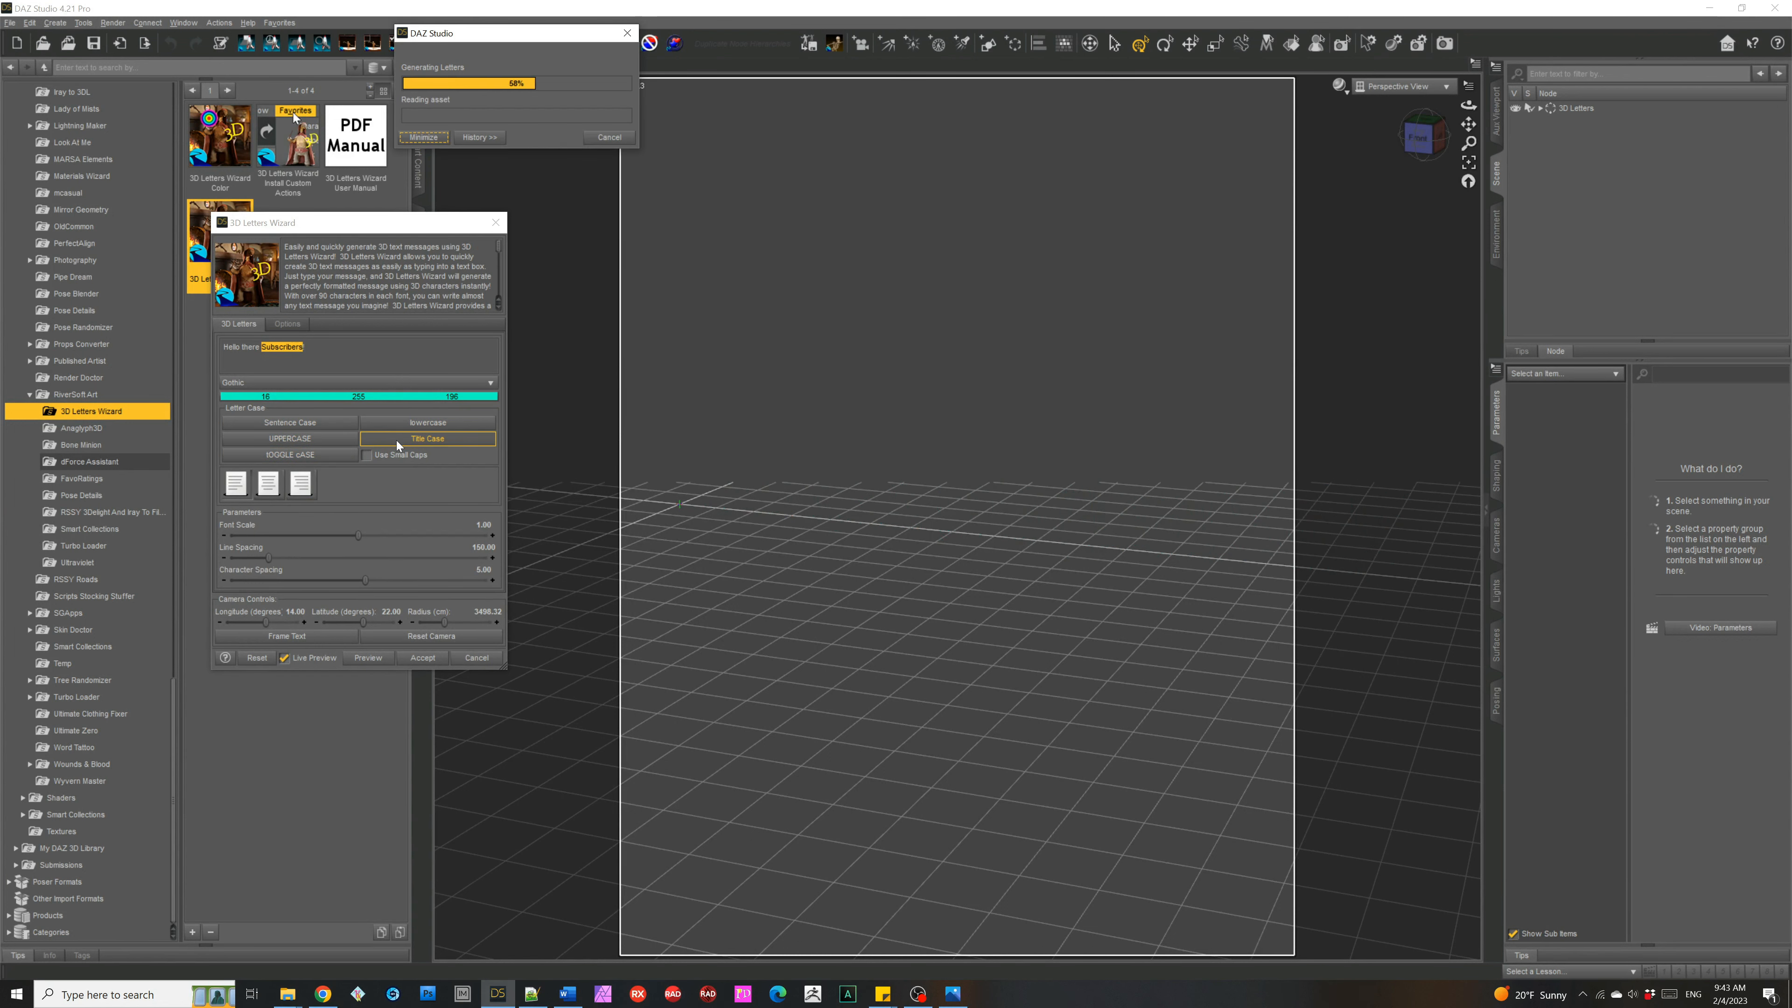
click(376, 456)
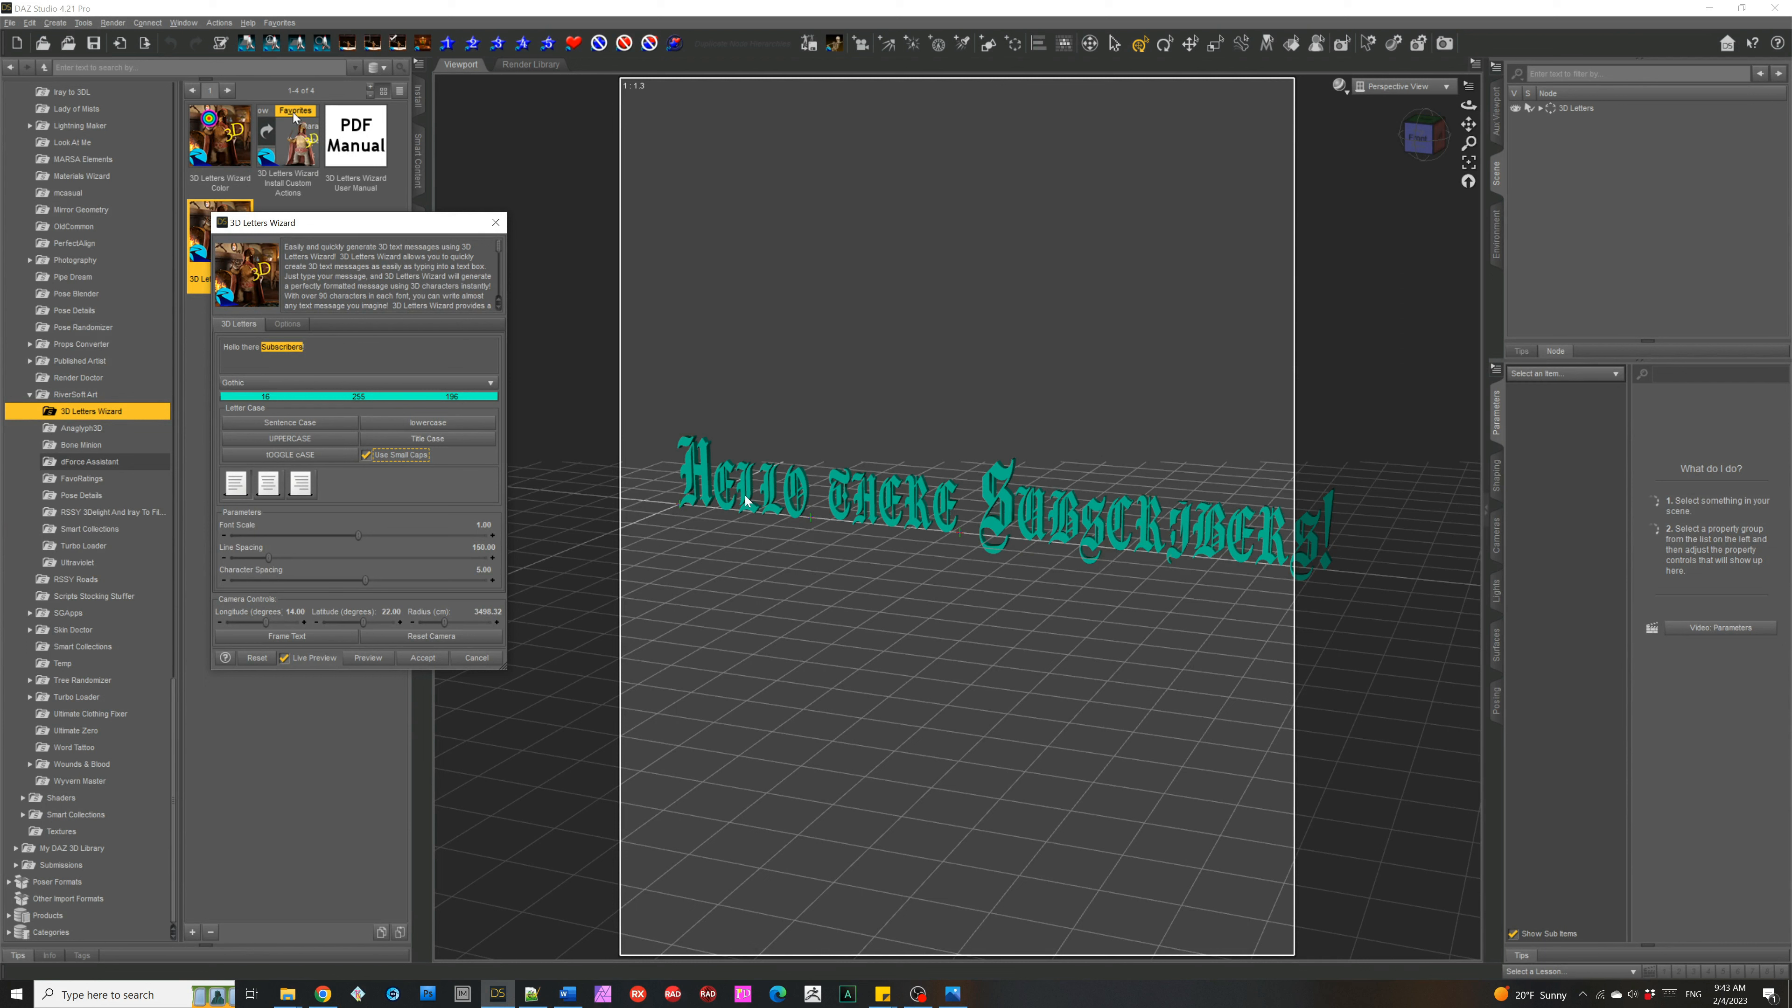
Step: Turn off small caps, break the message onto a second line before "Subscribers!", and regenerate the letters preview
click(365, 455)
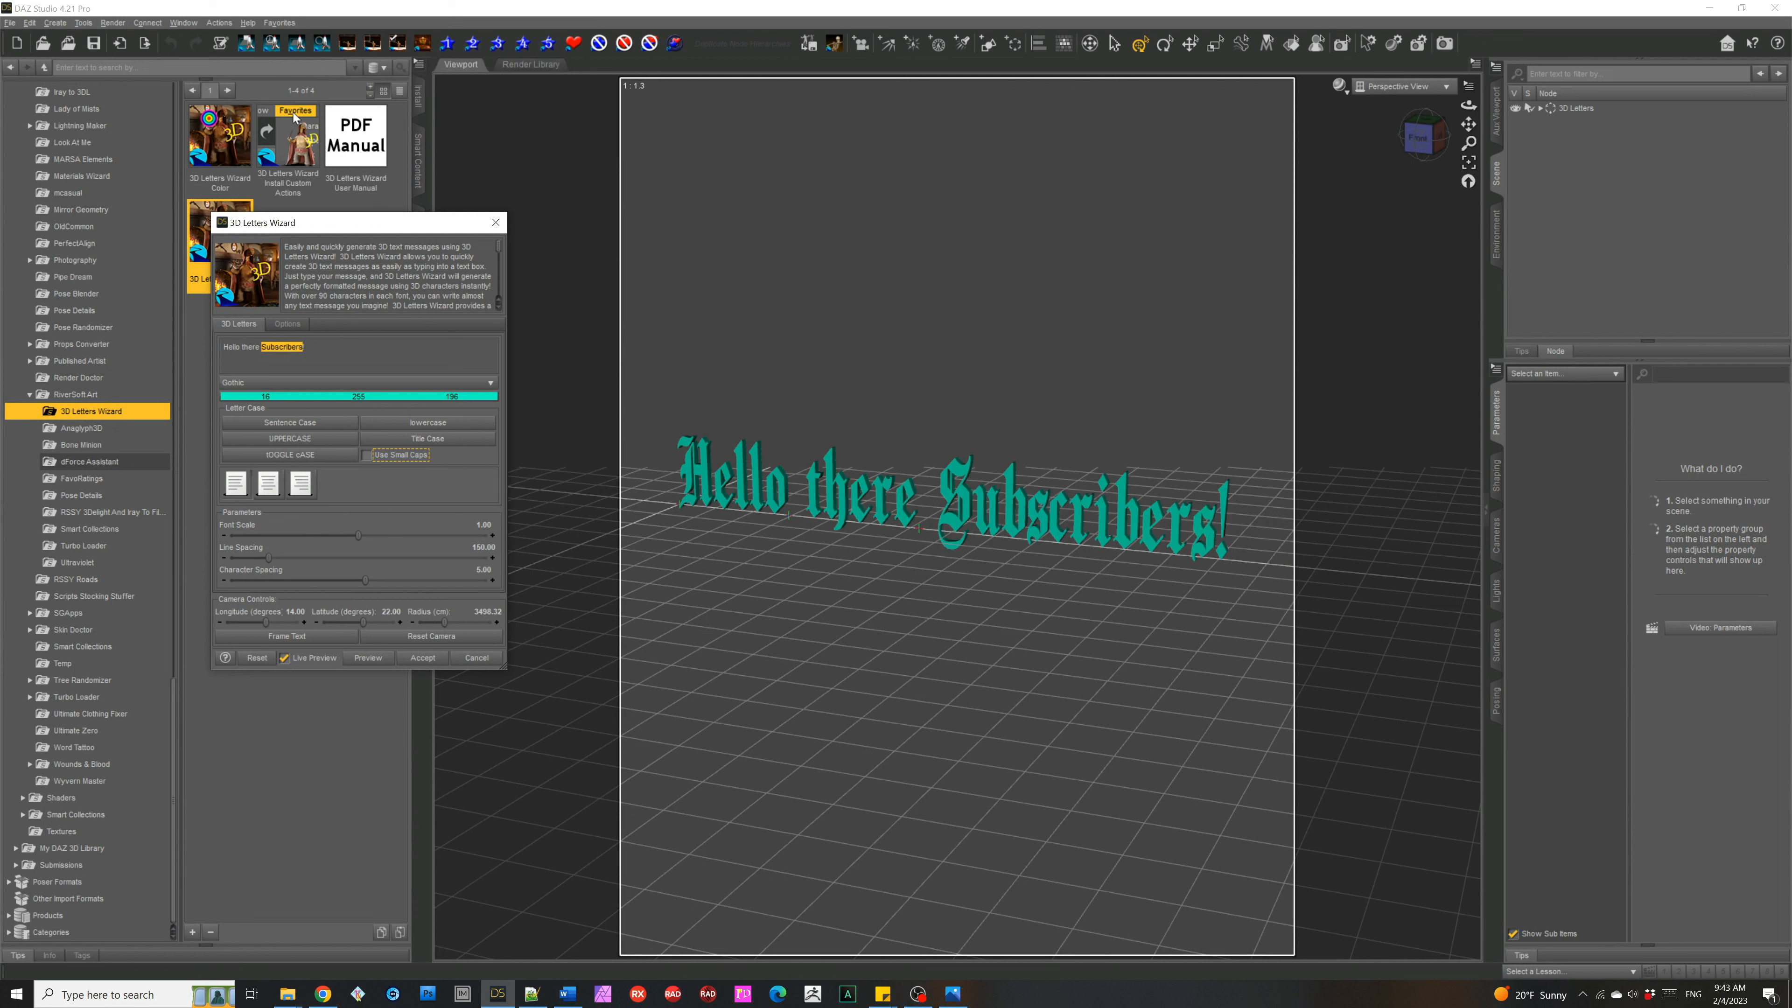
click(261, 346)
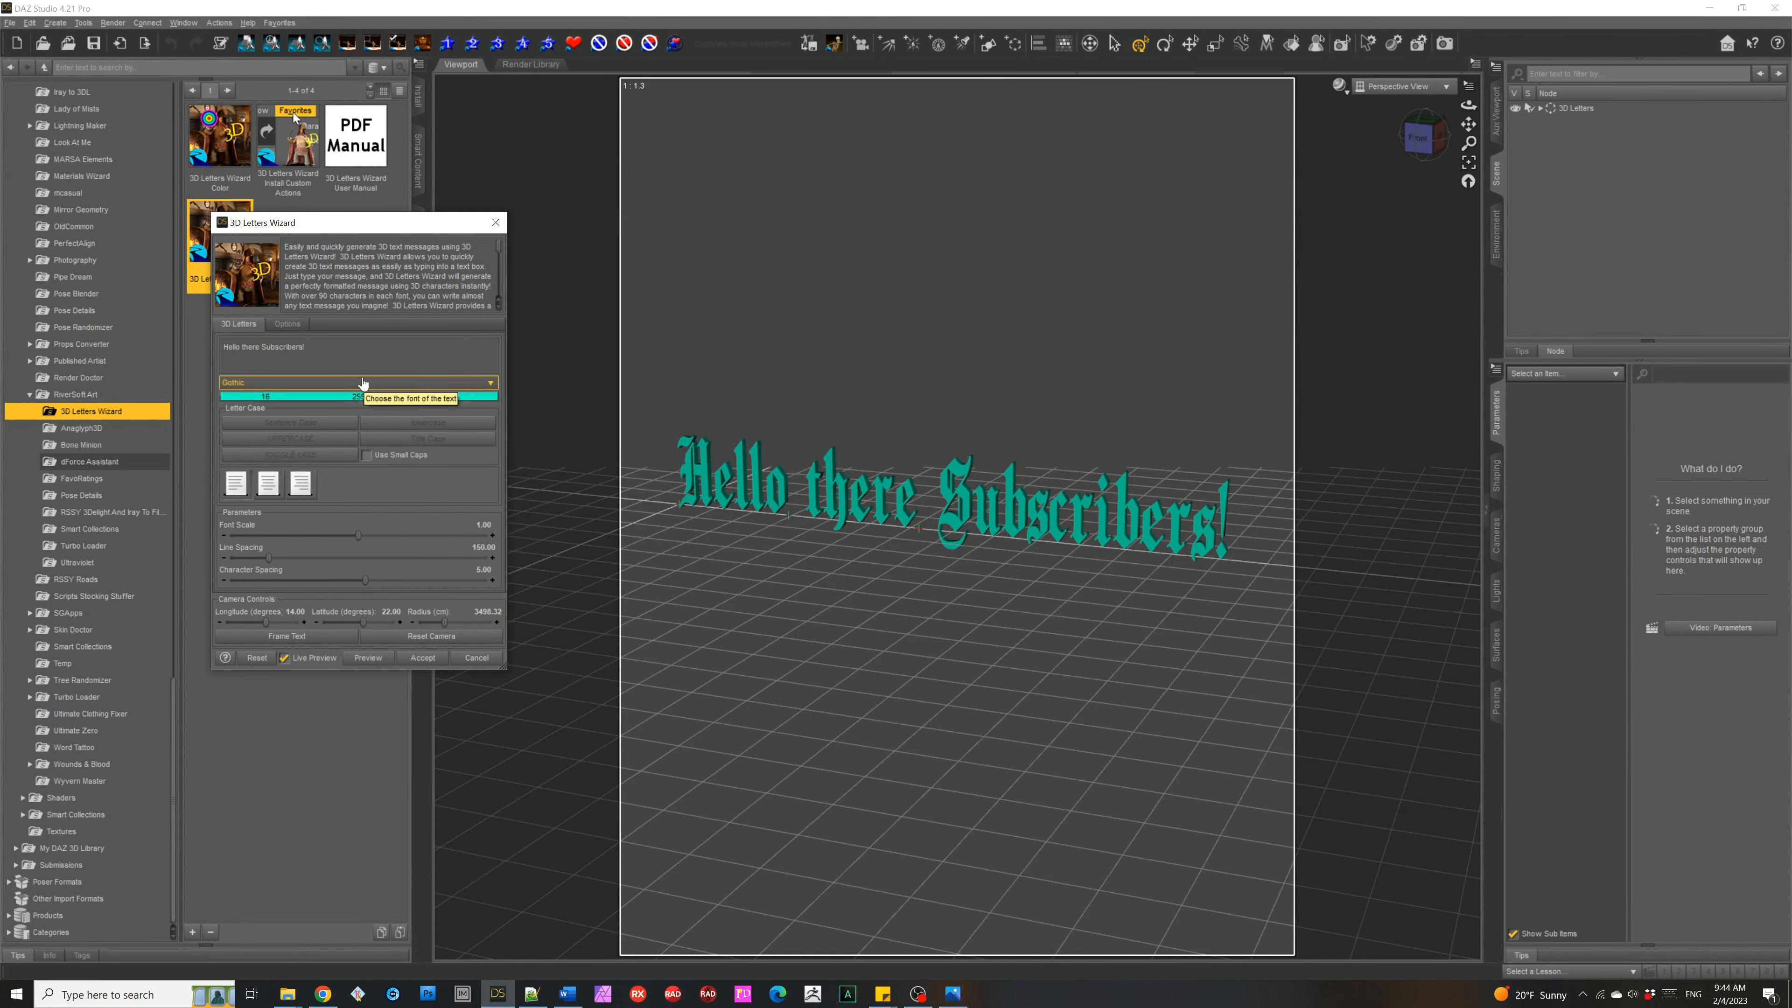
key(Return)
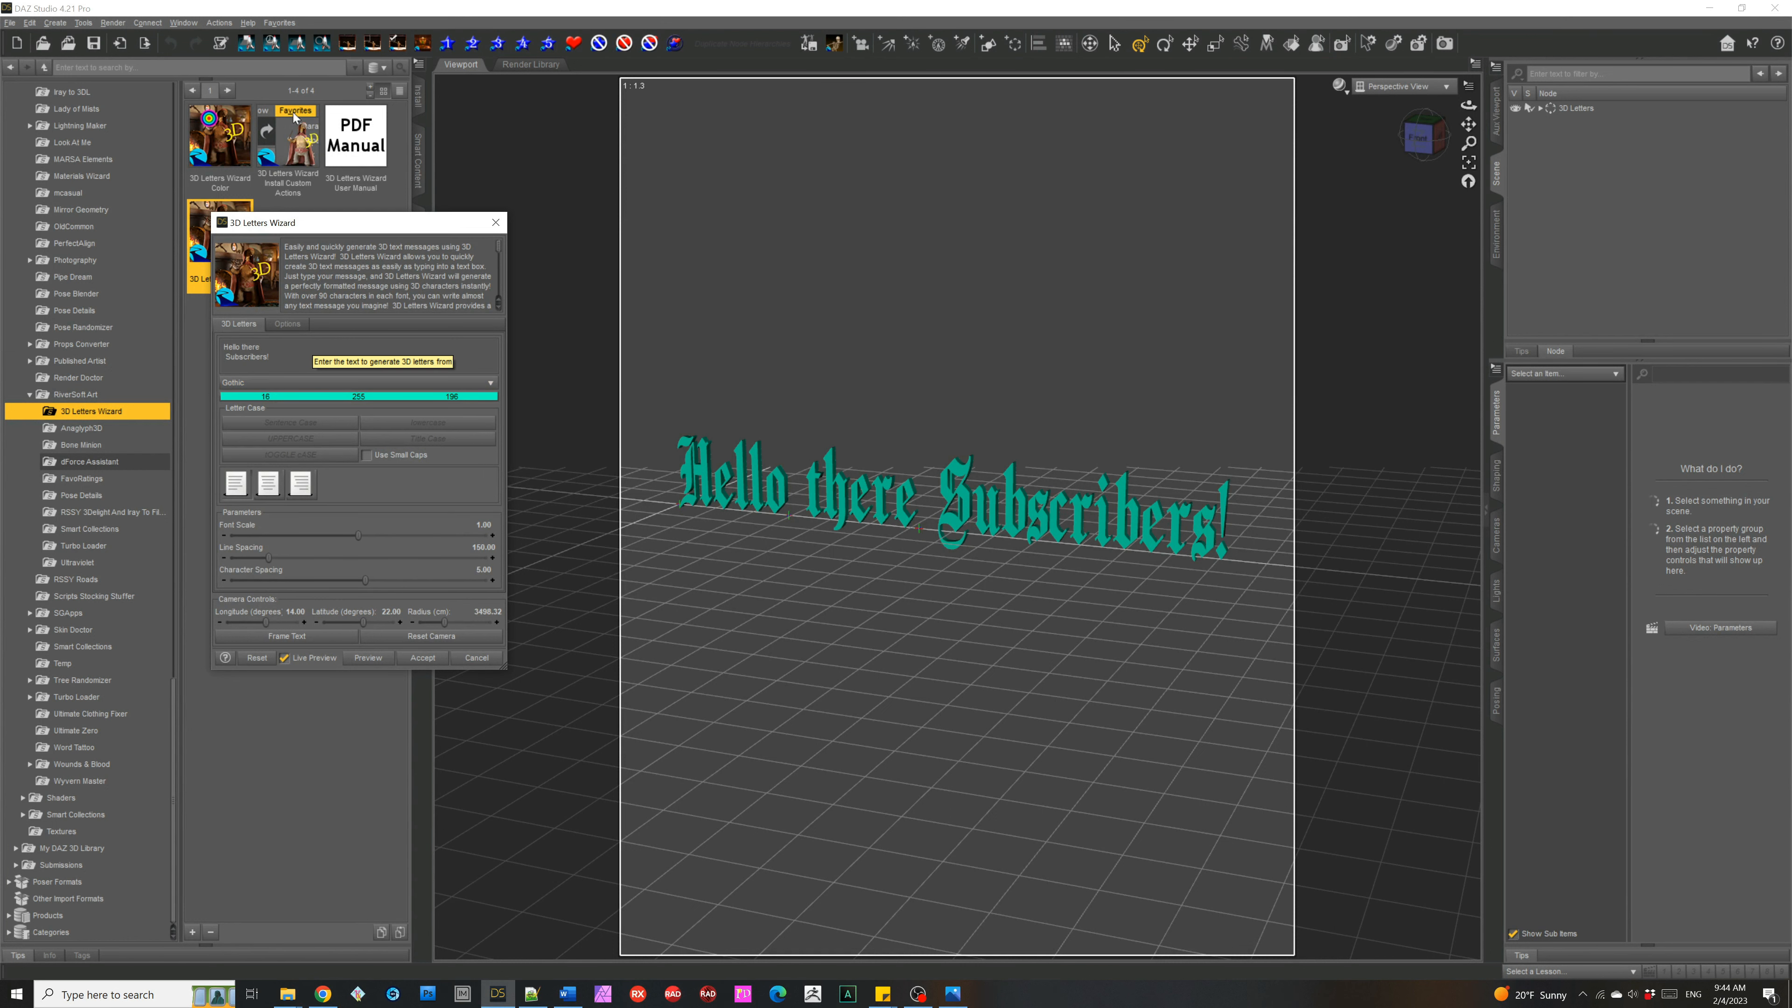
click(368, 657)
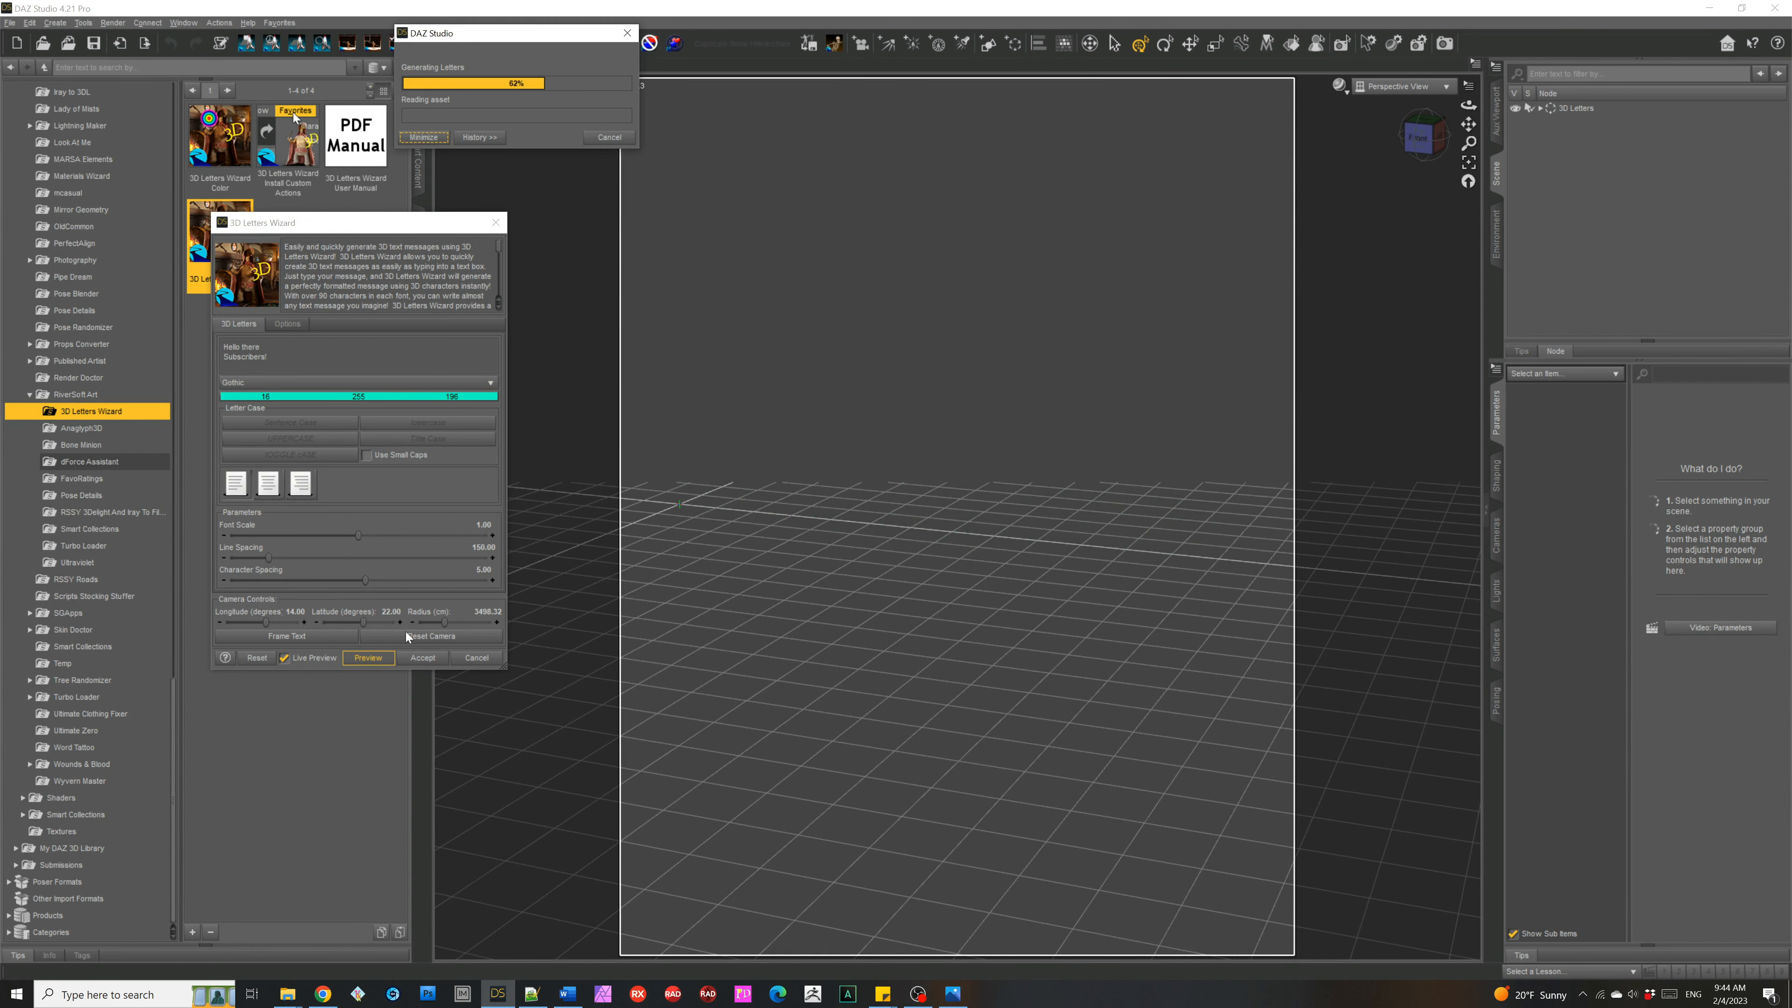
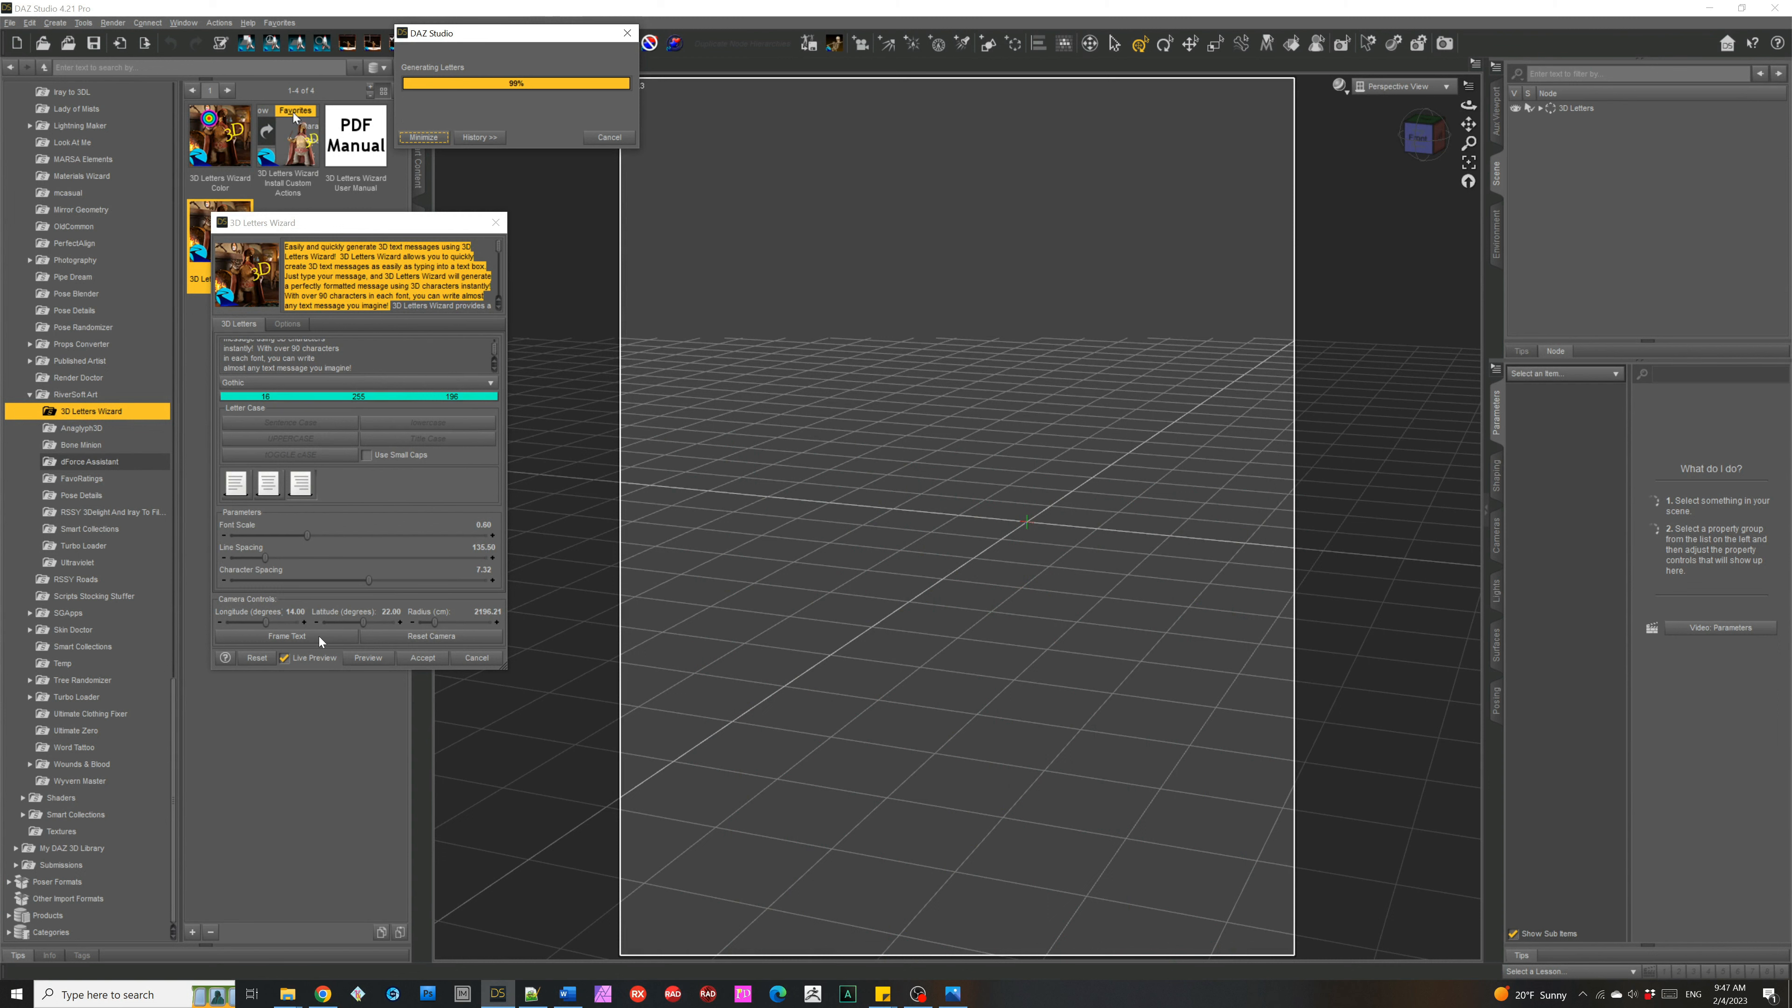
Step: Frame the long message, increase its line spacing, accept the wizard's result, and fit the generated letters in the view
click(319, 636)
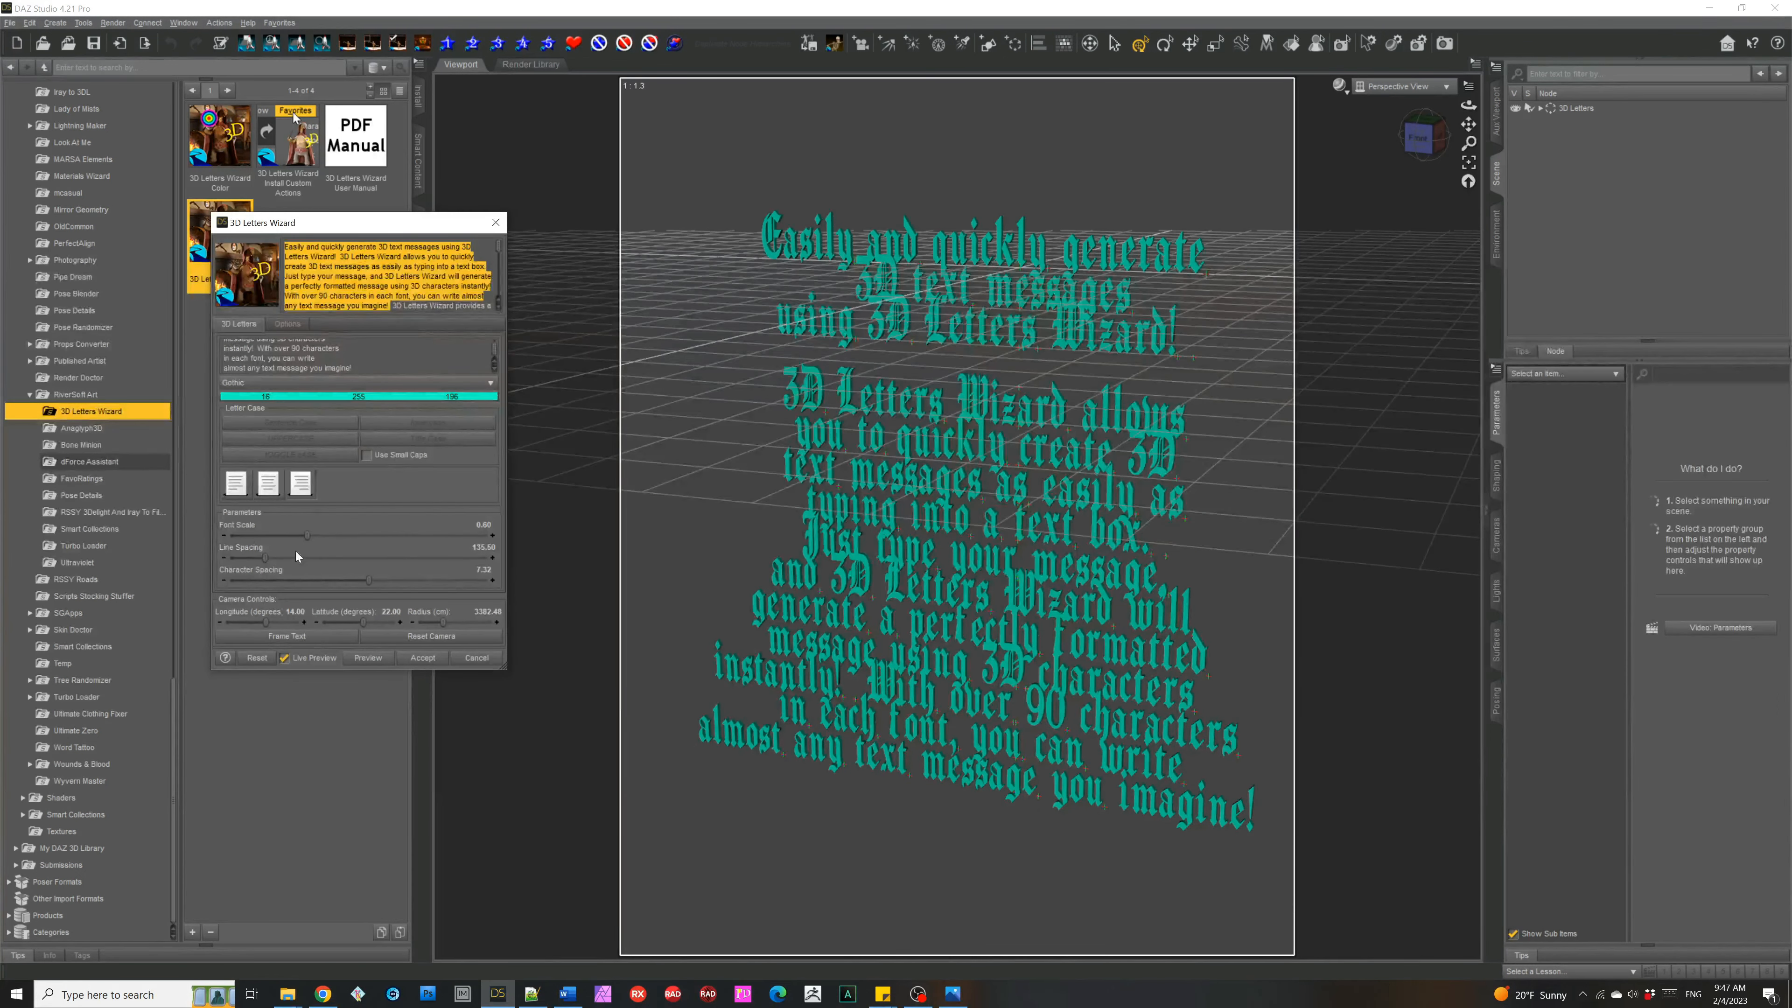
drag(265, 558, 283, 558)
click(416, 660)
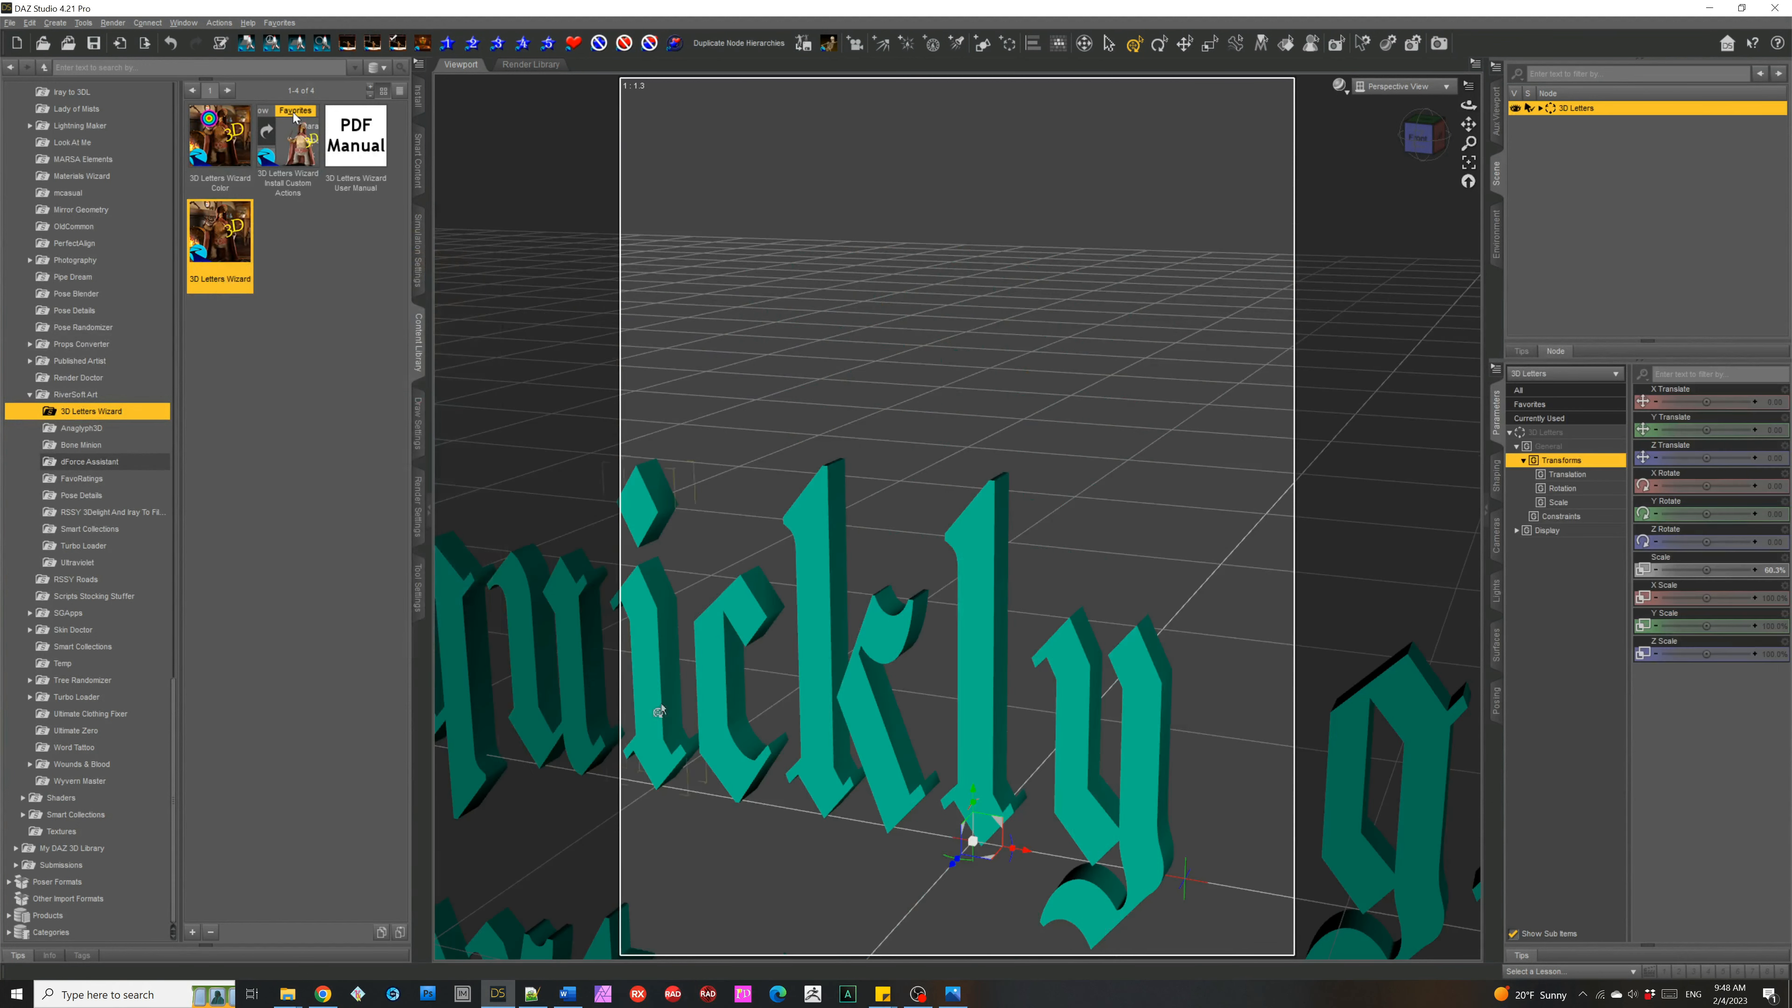
key(ctrl+f)
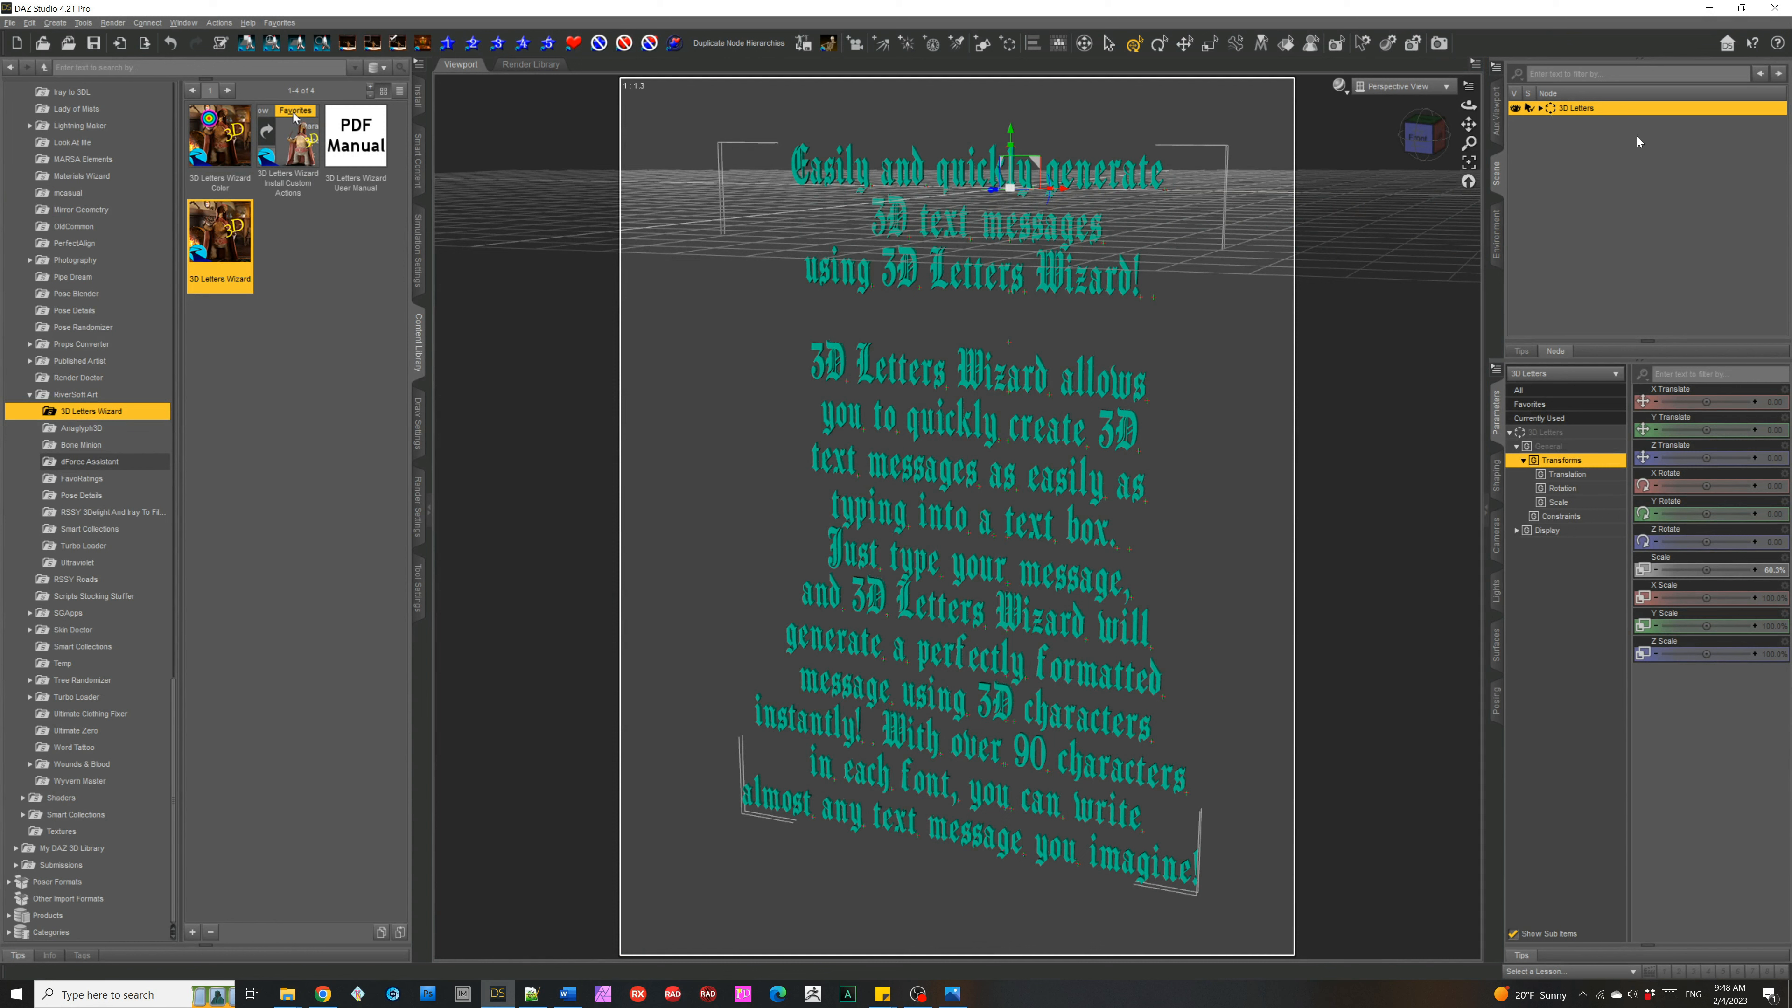
Step: Try deleting the letters of "Easily" from the message's first line in the scene hierarchy, and undo the deletion
click(1539, 108)
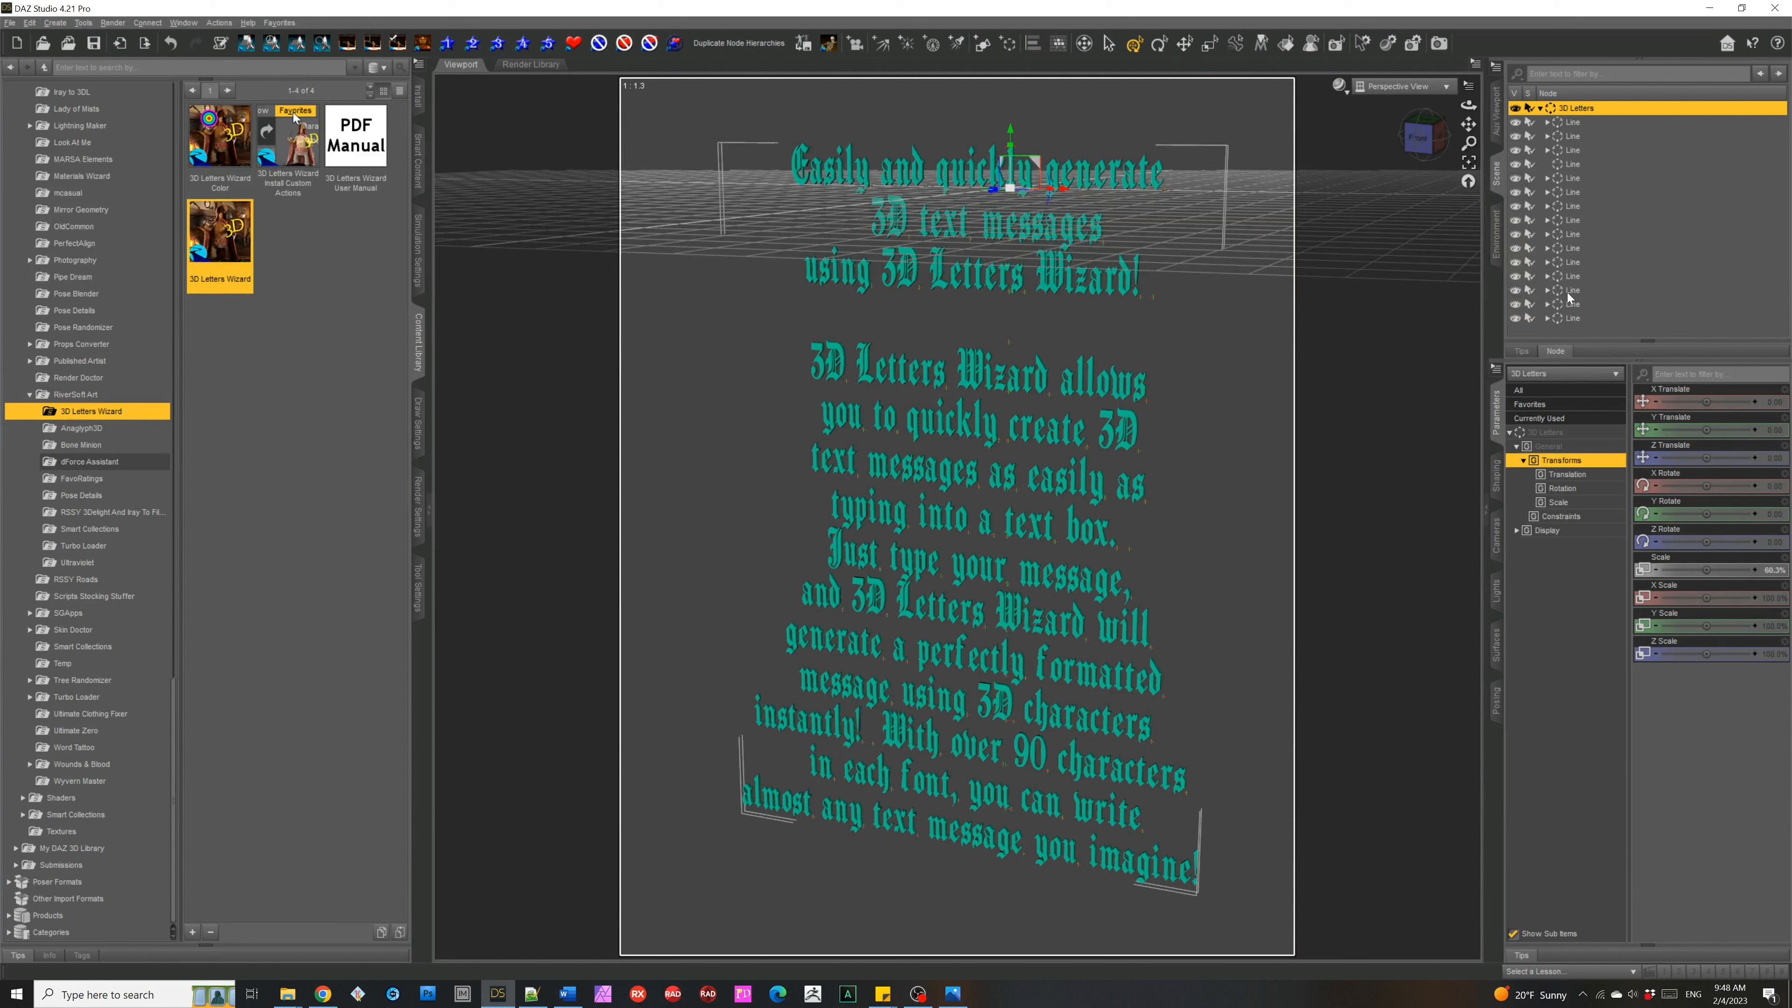
click(1547, 123)
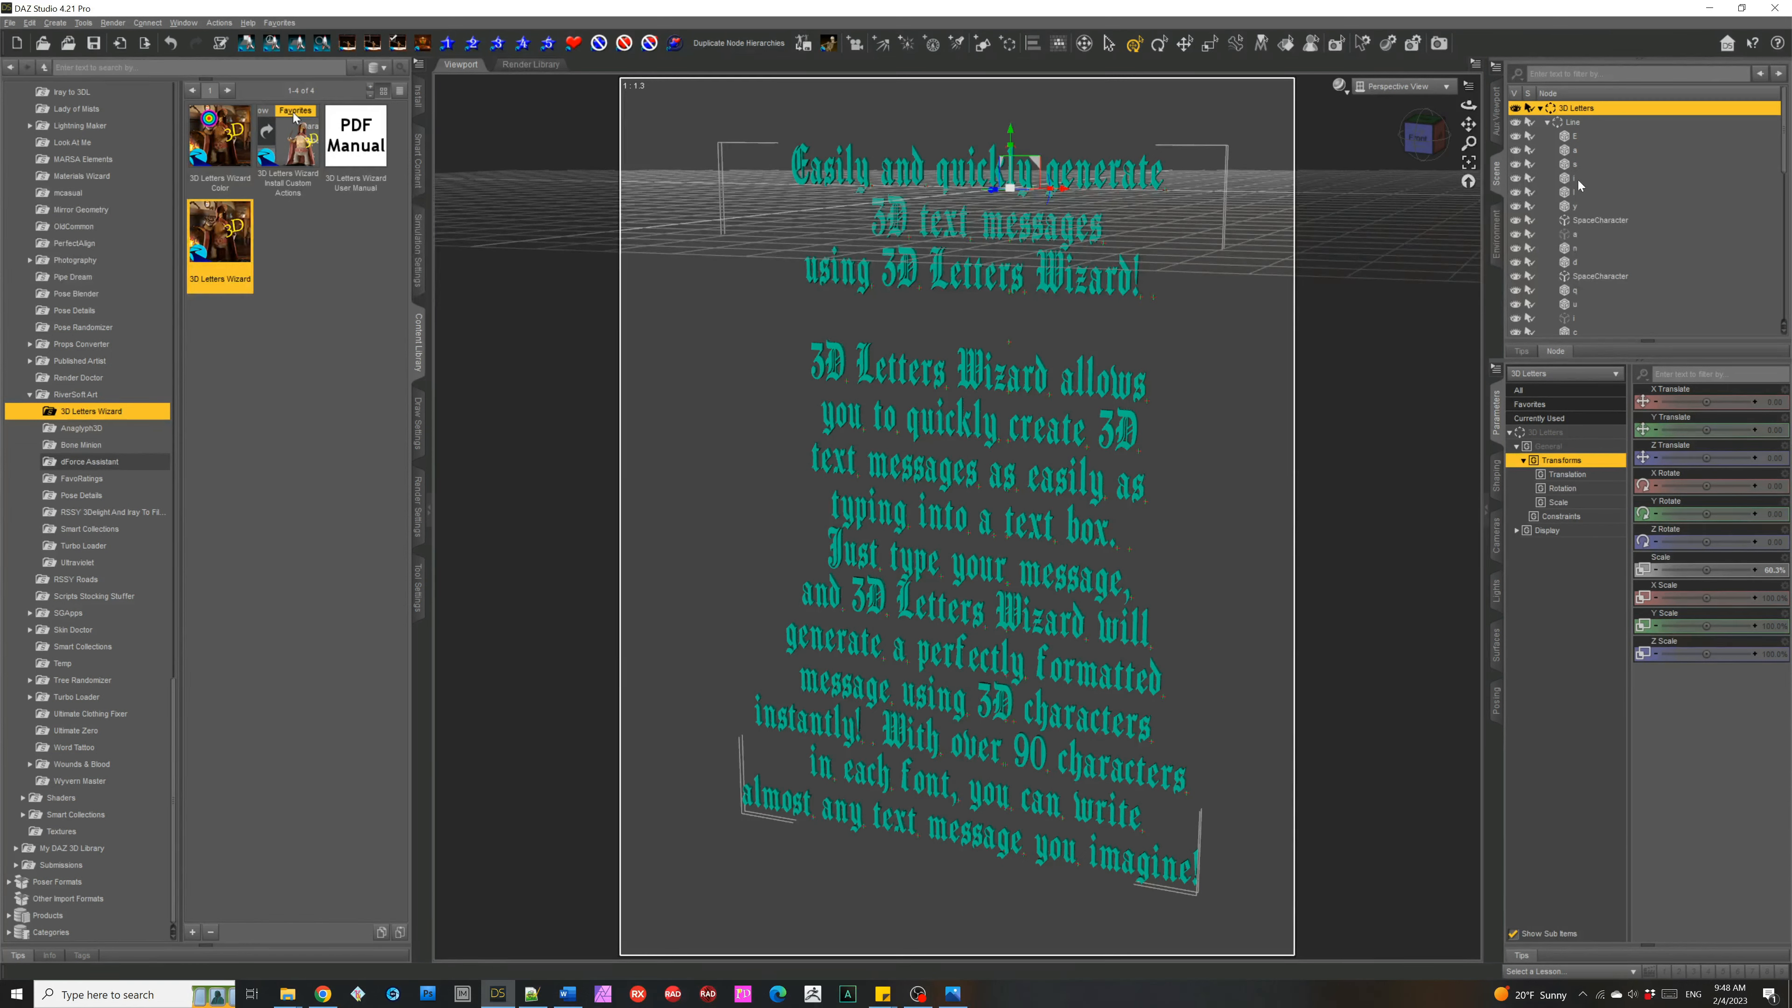
click(1576, 137)
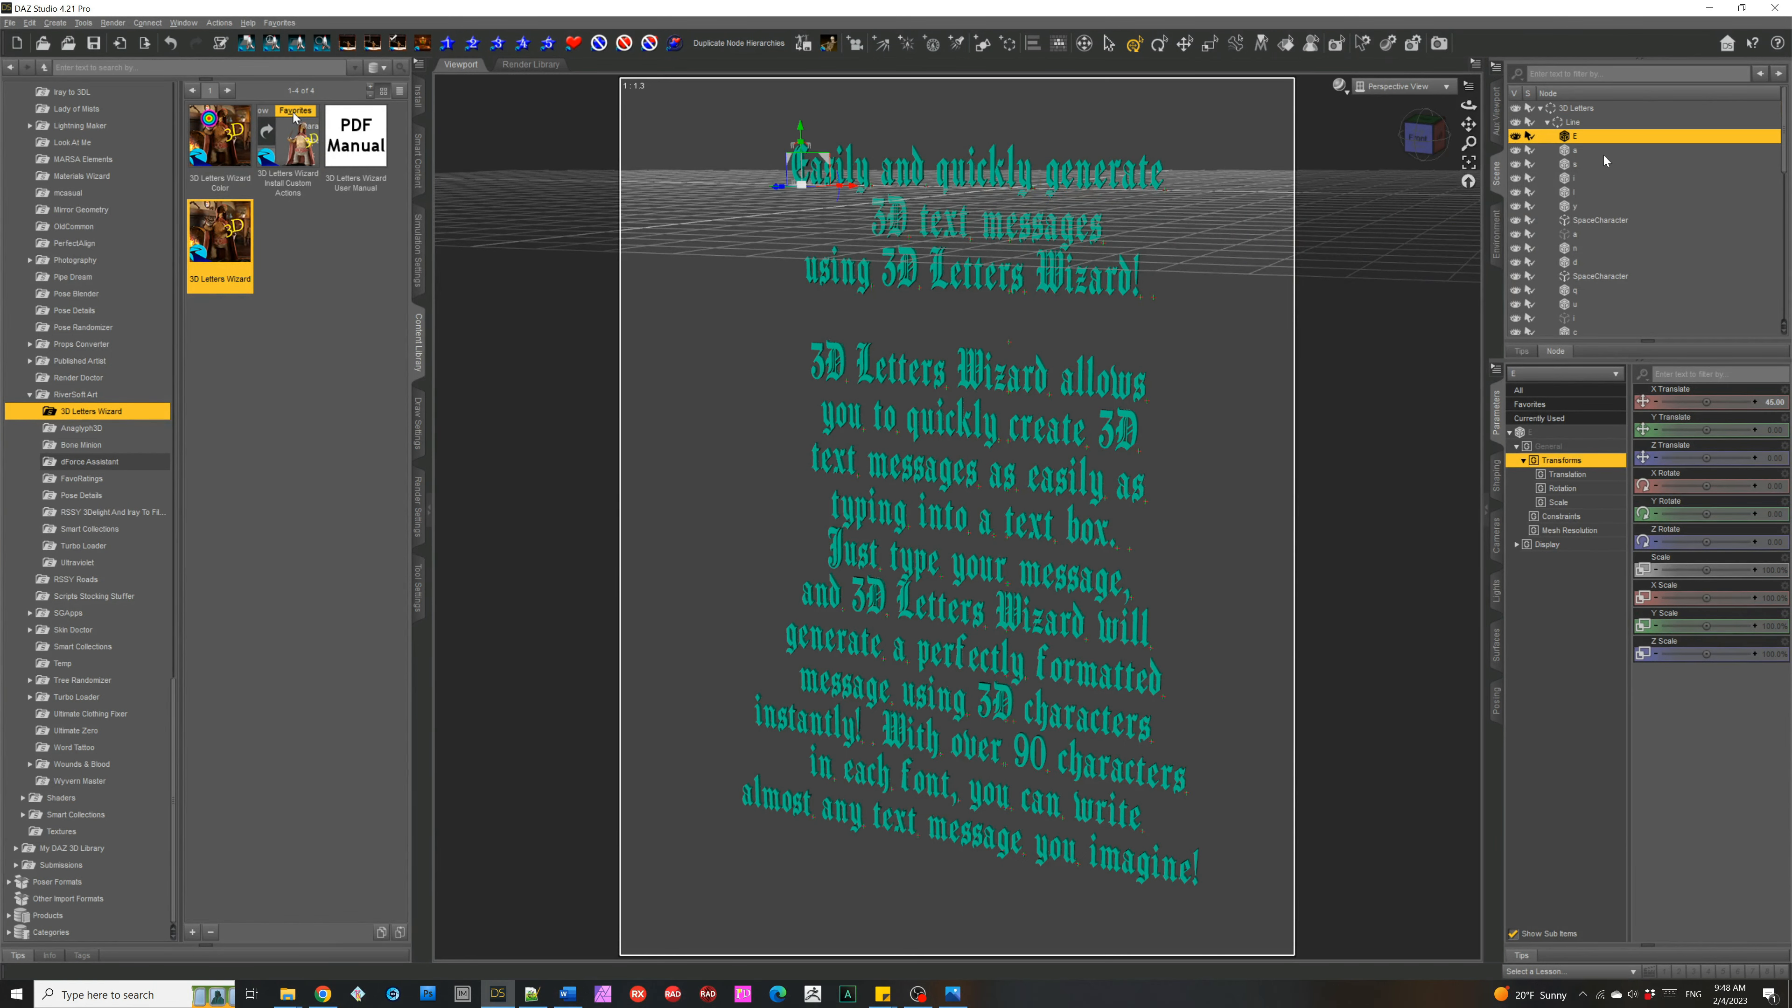
shift+click(1576, 207)
key(Delete)
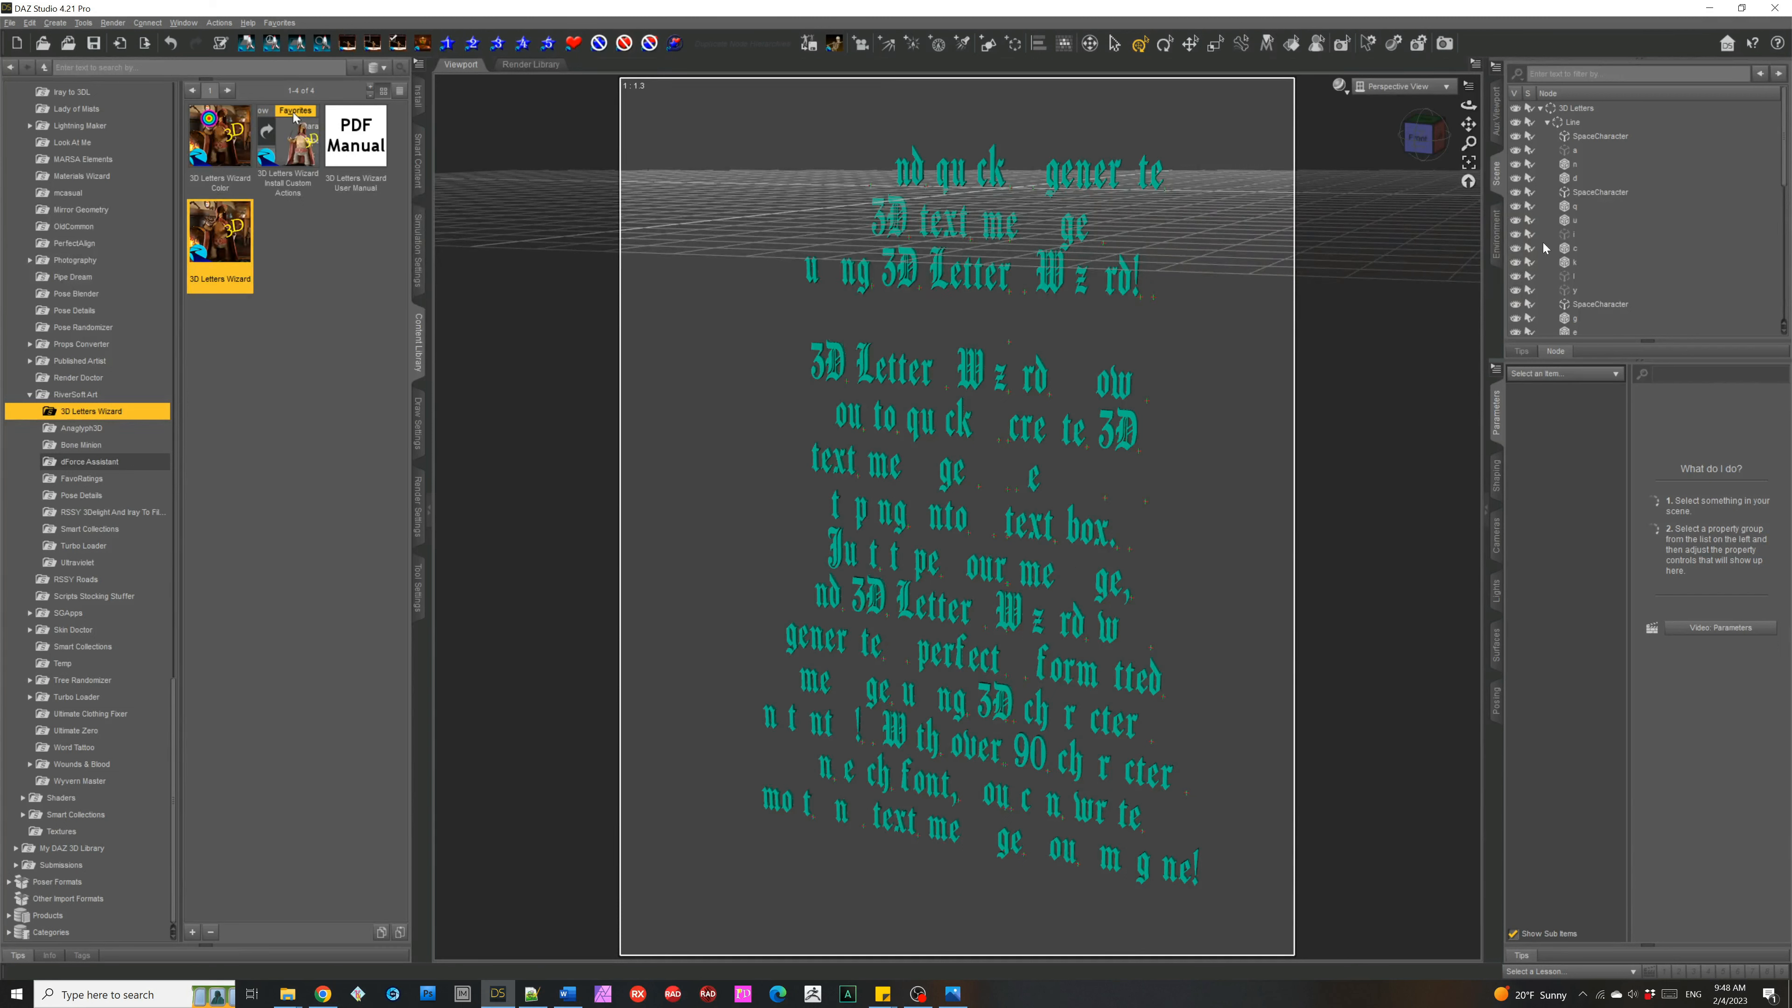
key(ctrl+z)
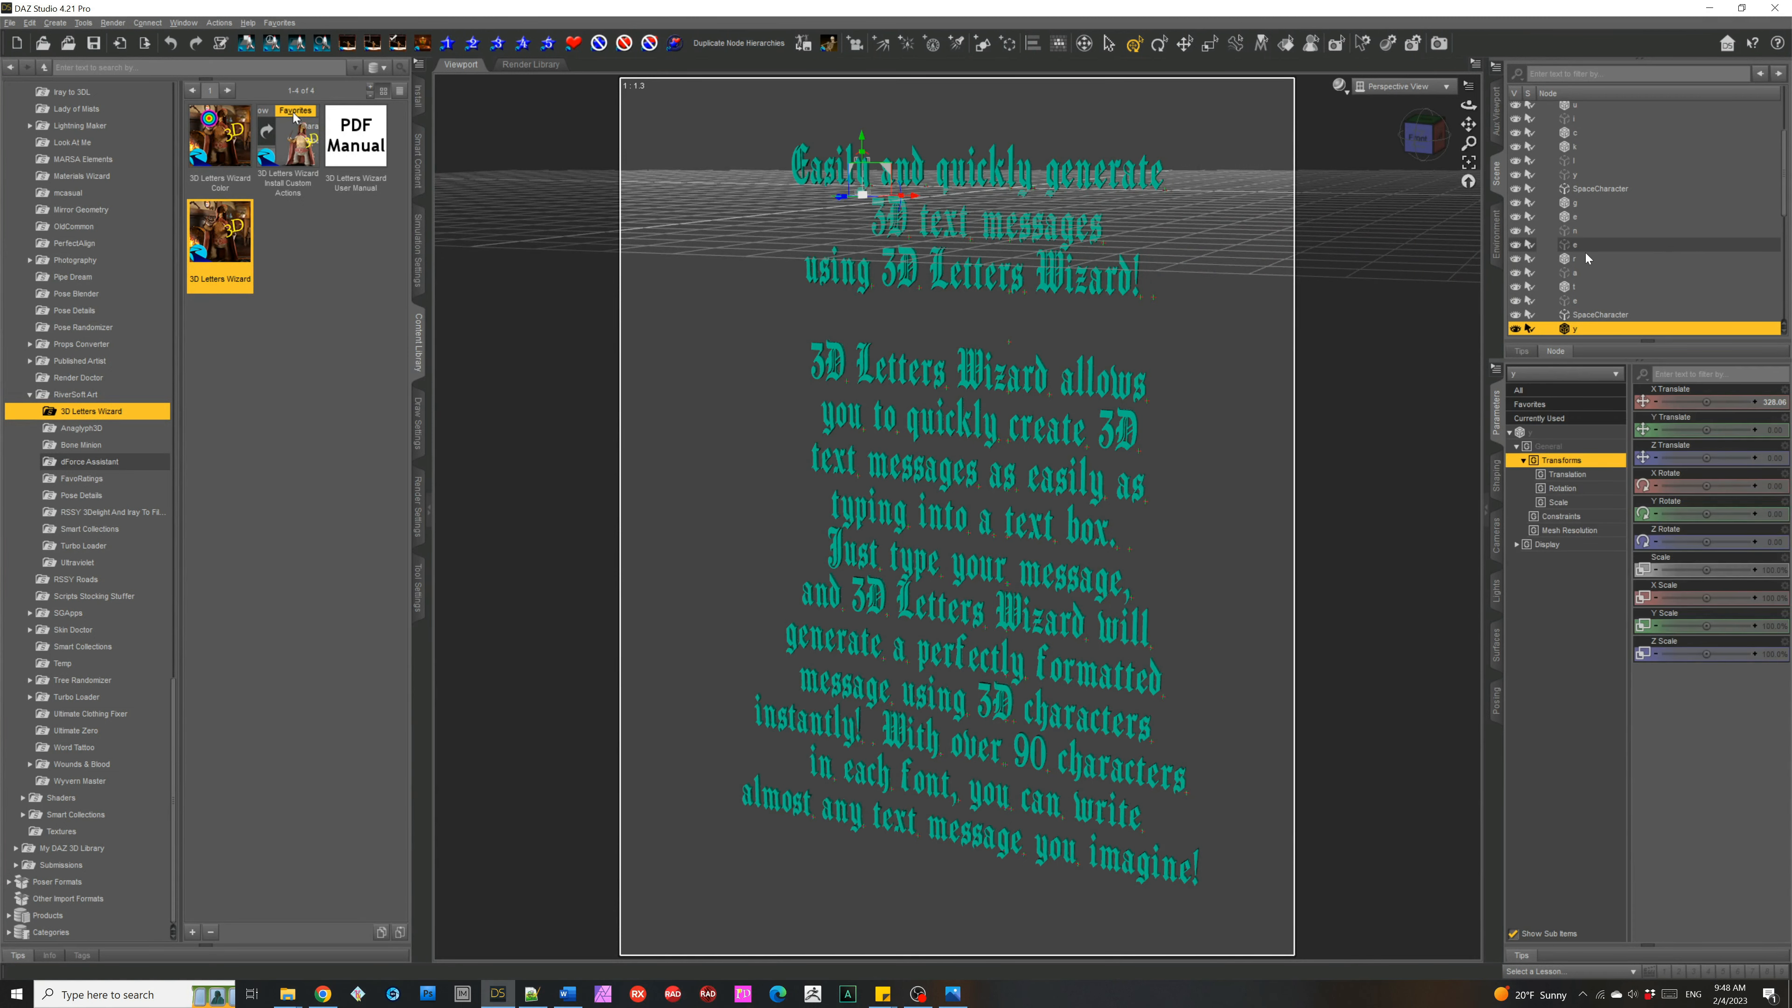
scroll(1588, 259, up, 3)
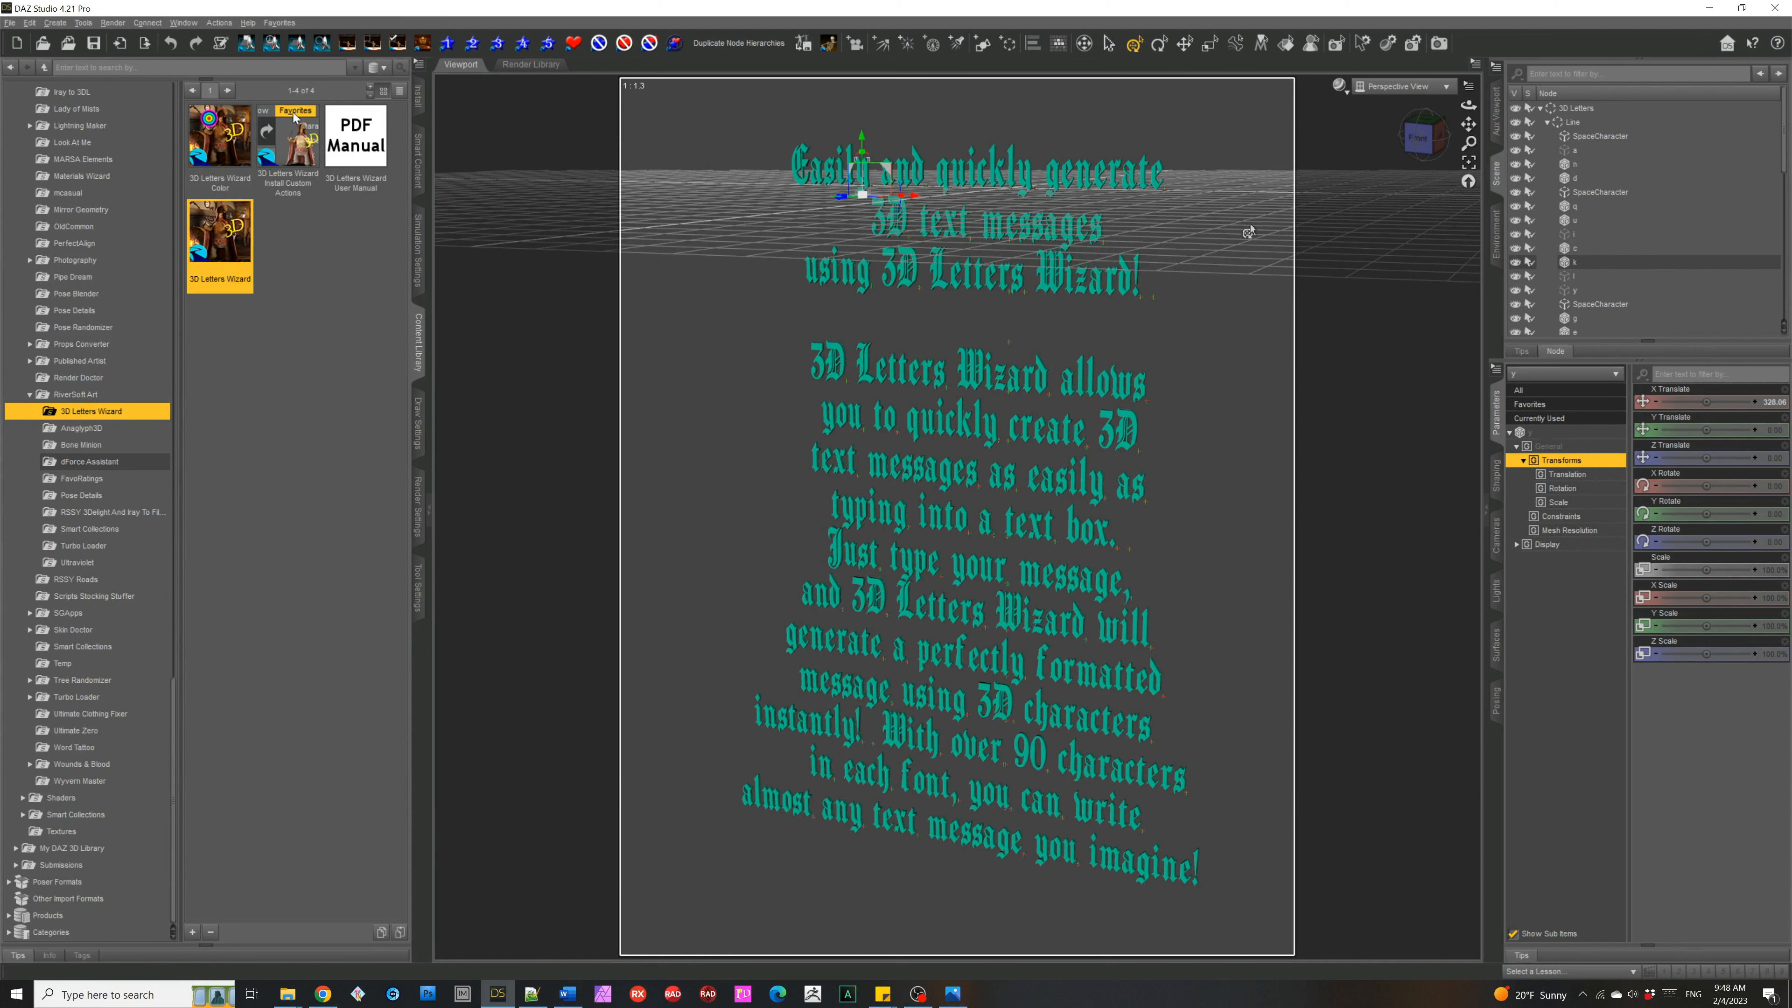
Step: Undo the wizard's generation of the whole 3D Letters group and redo it
click(1582, 107)
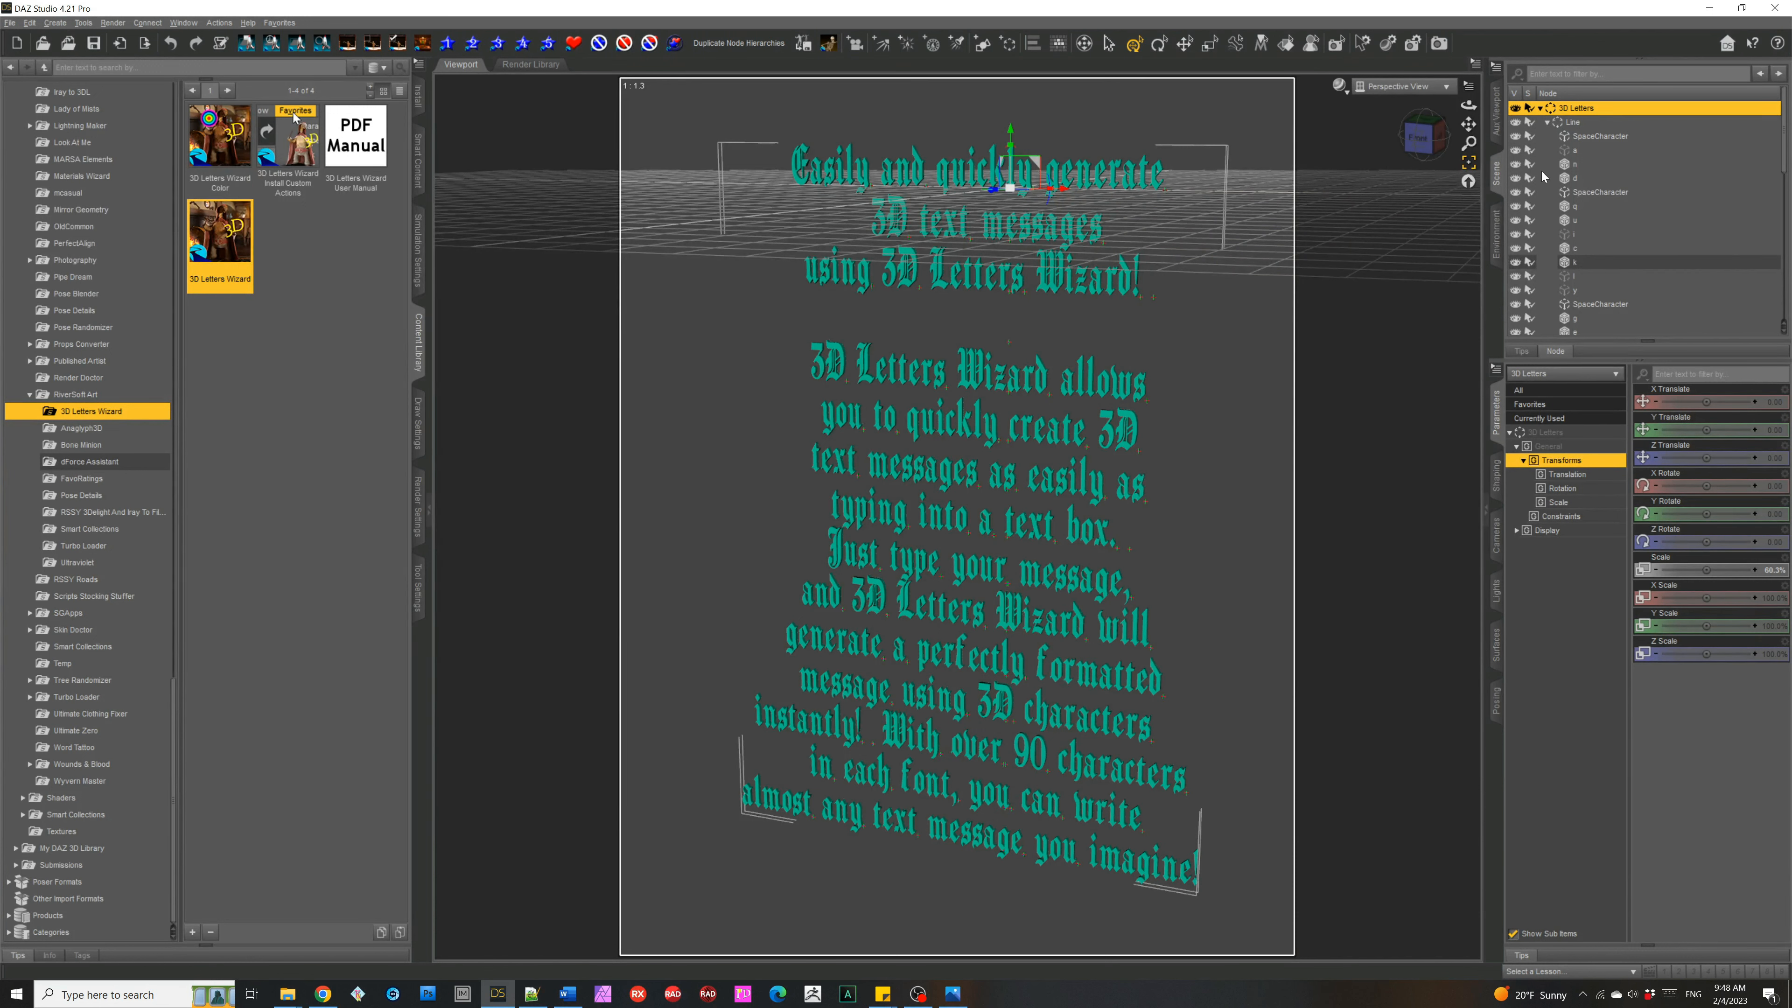
key(ctrl+z)
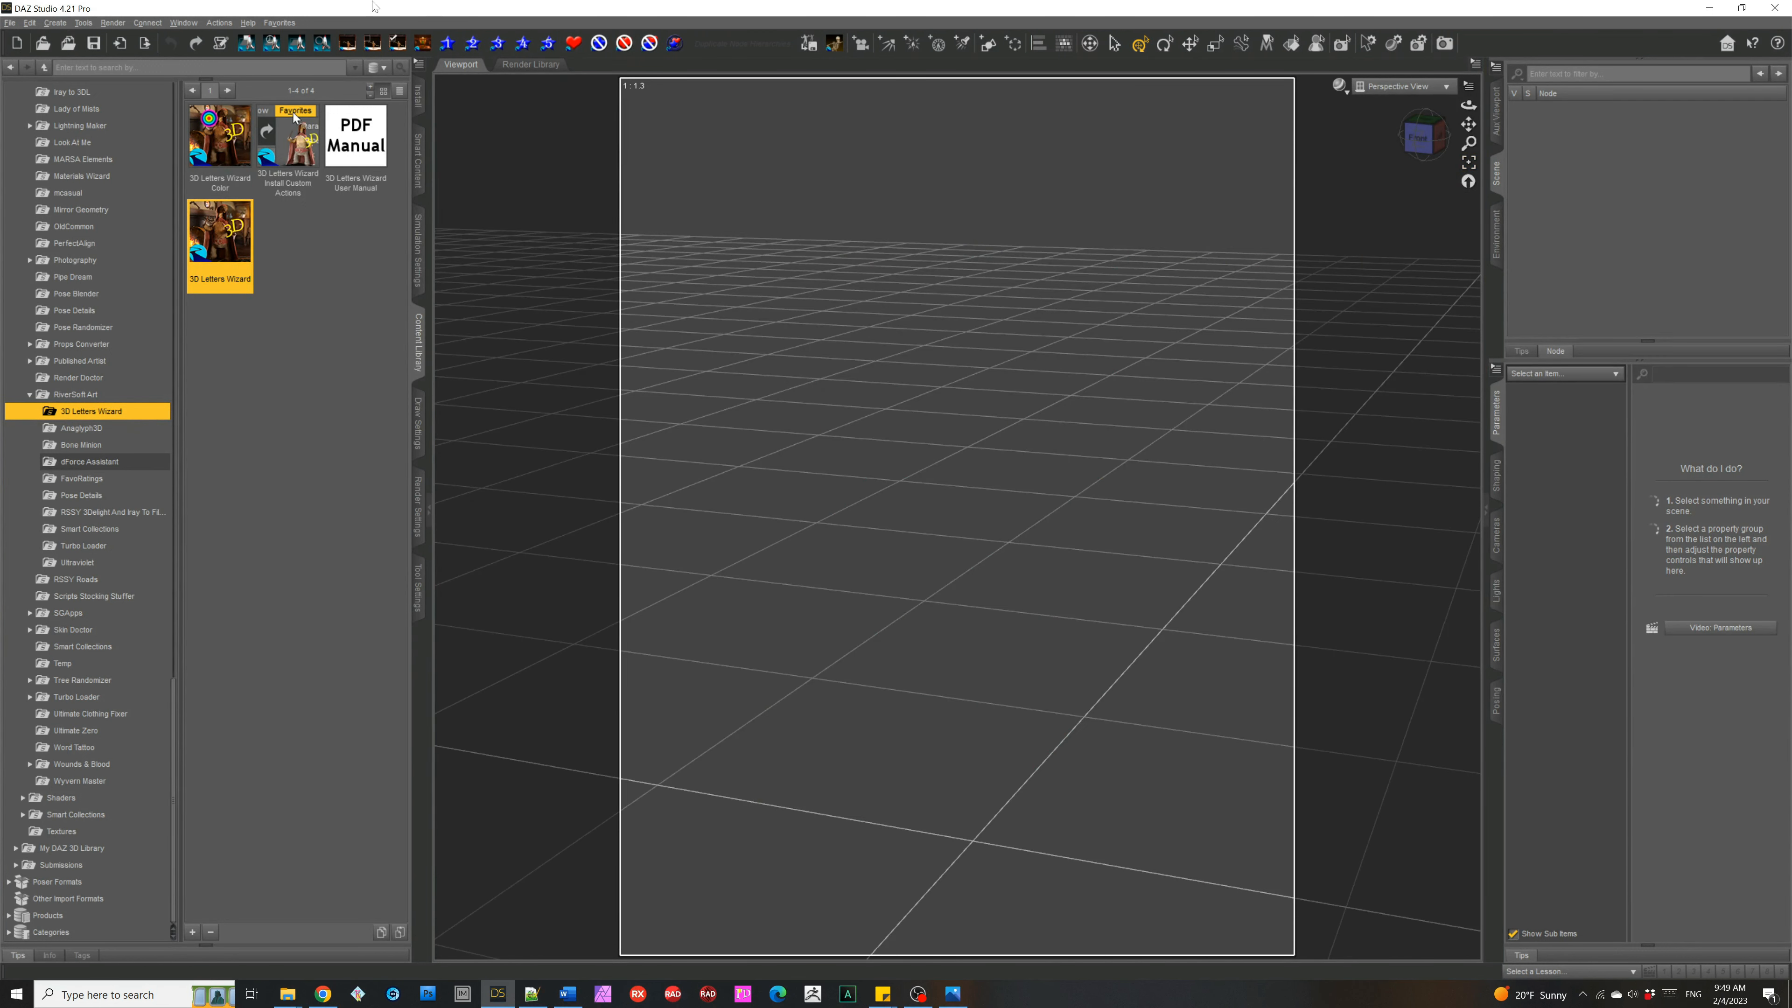
click(30, 23)
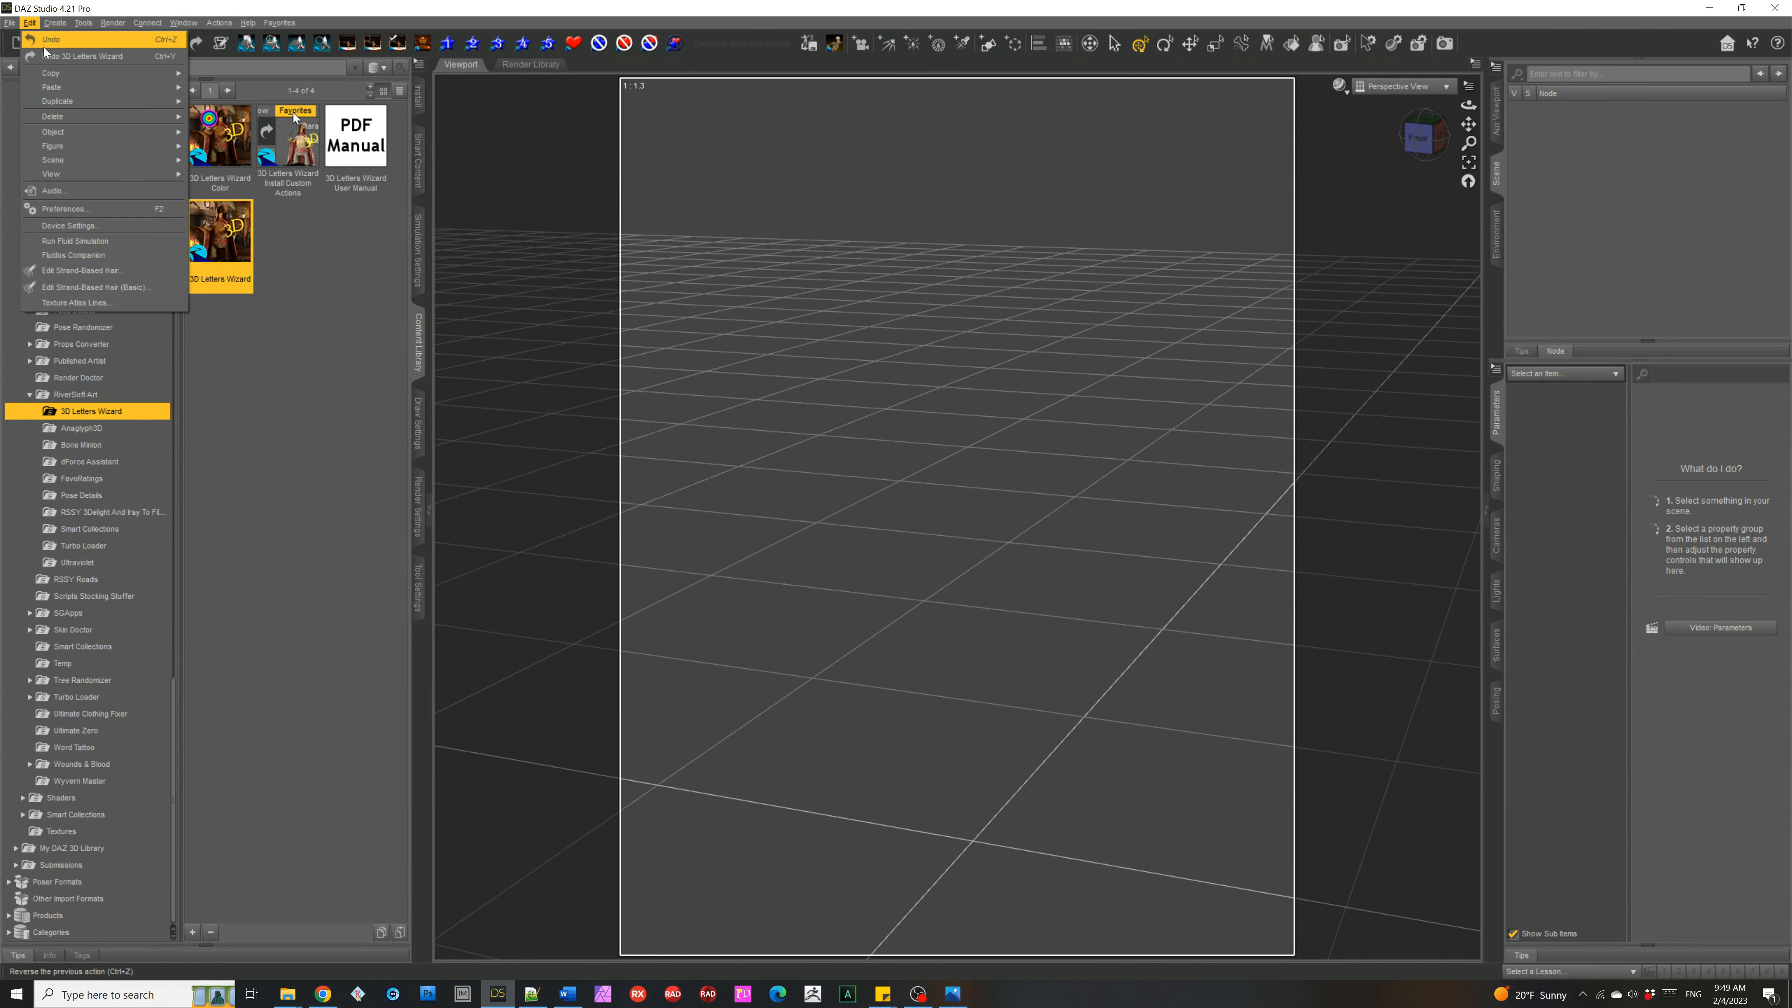
key(Escape)
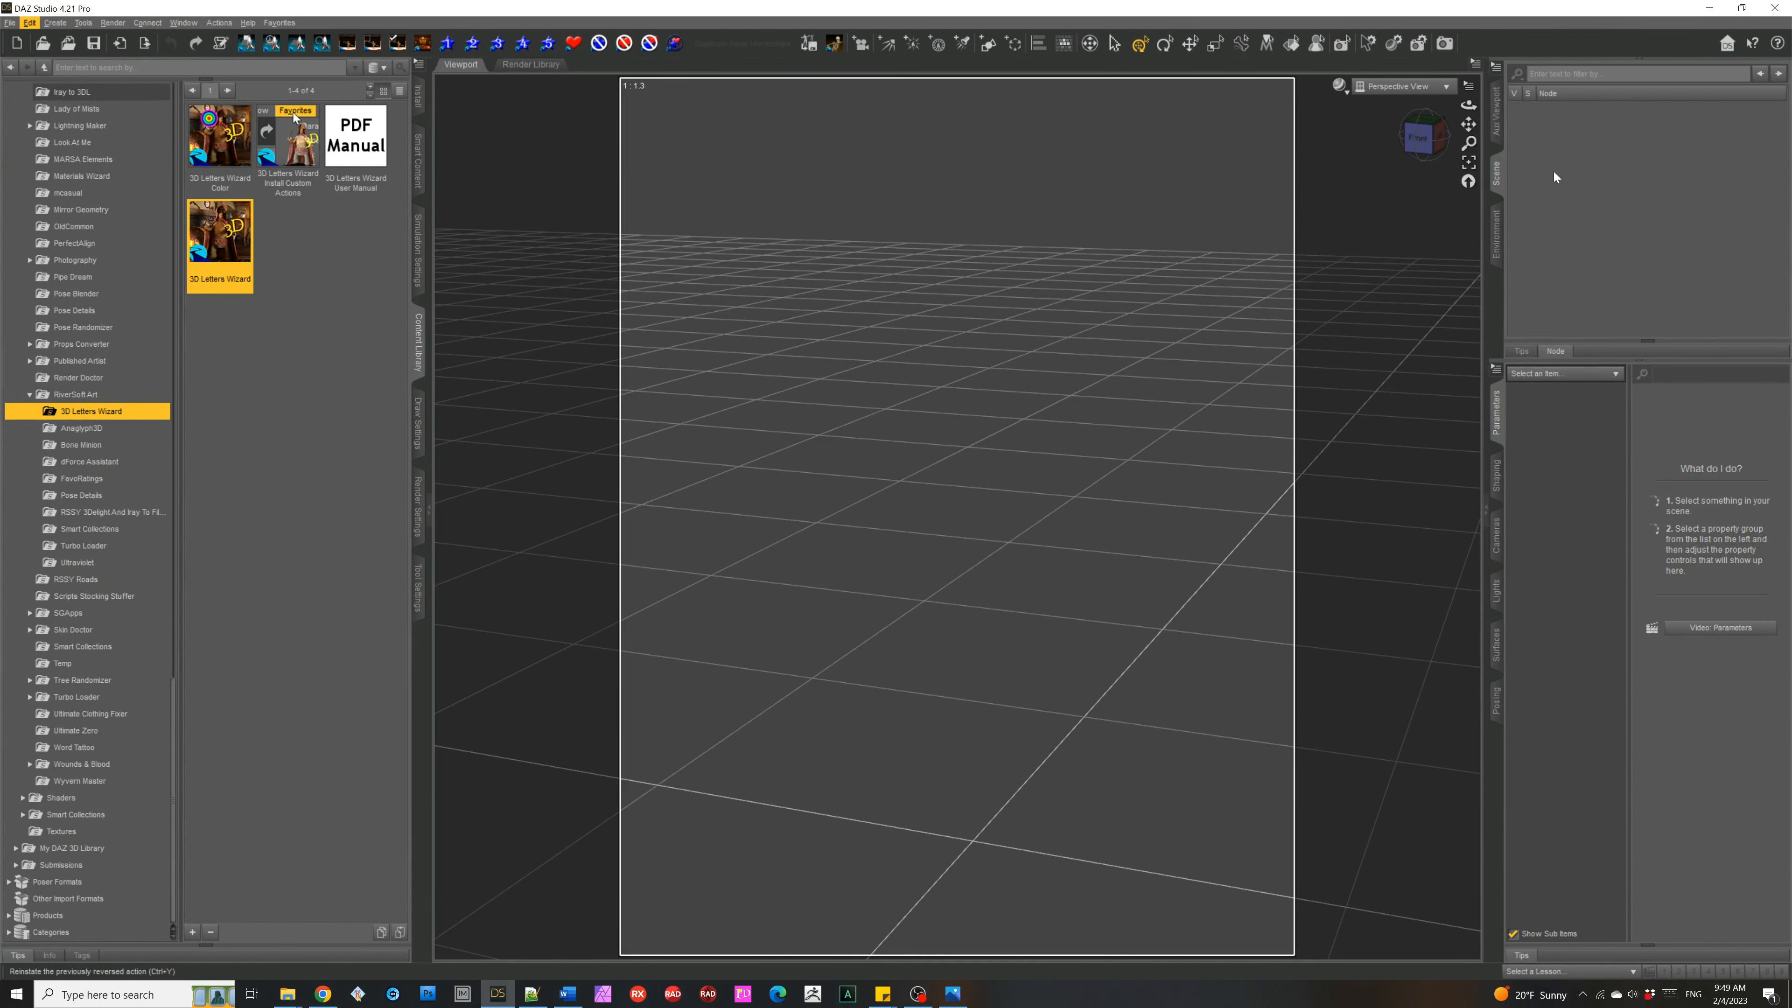
key(ctrl+y)
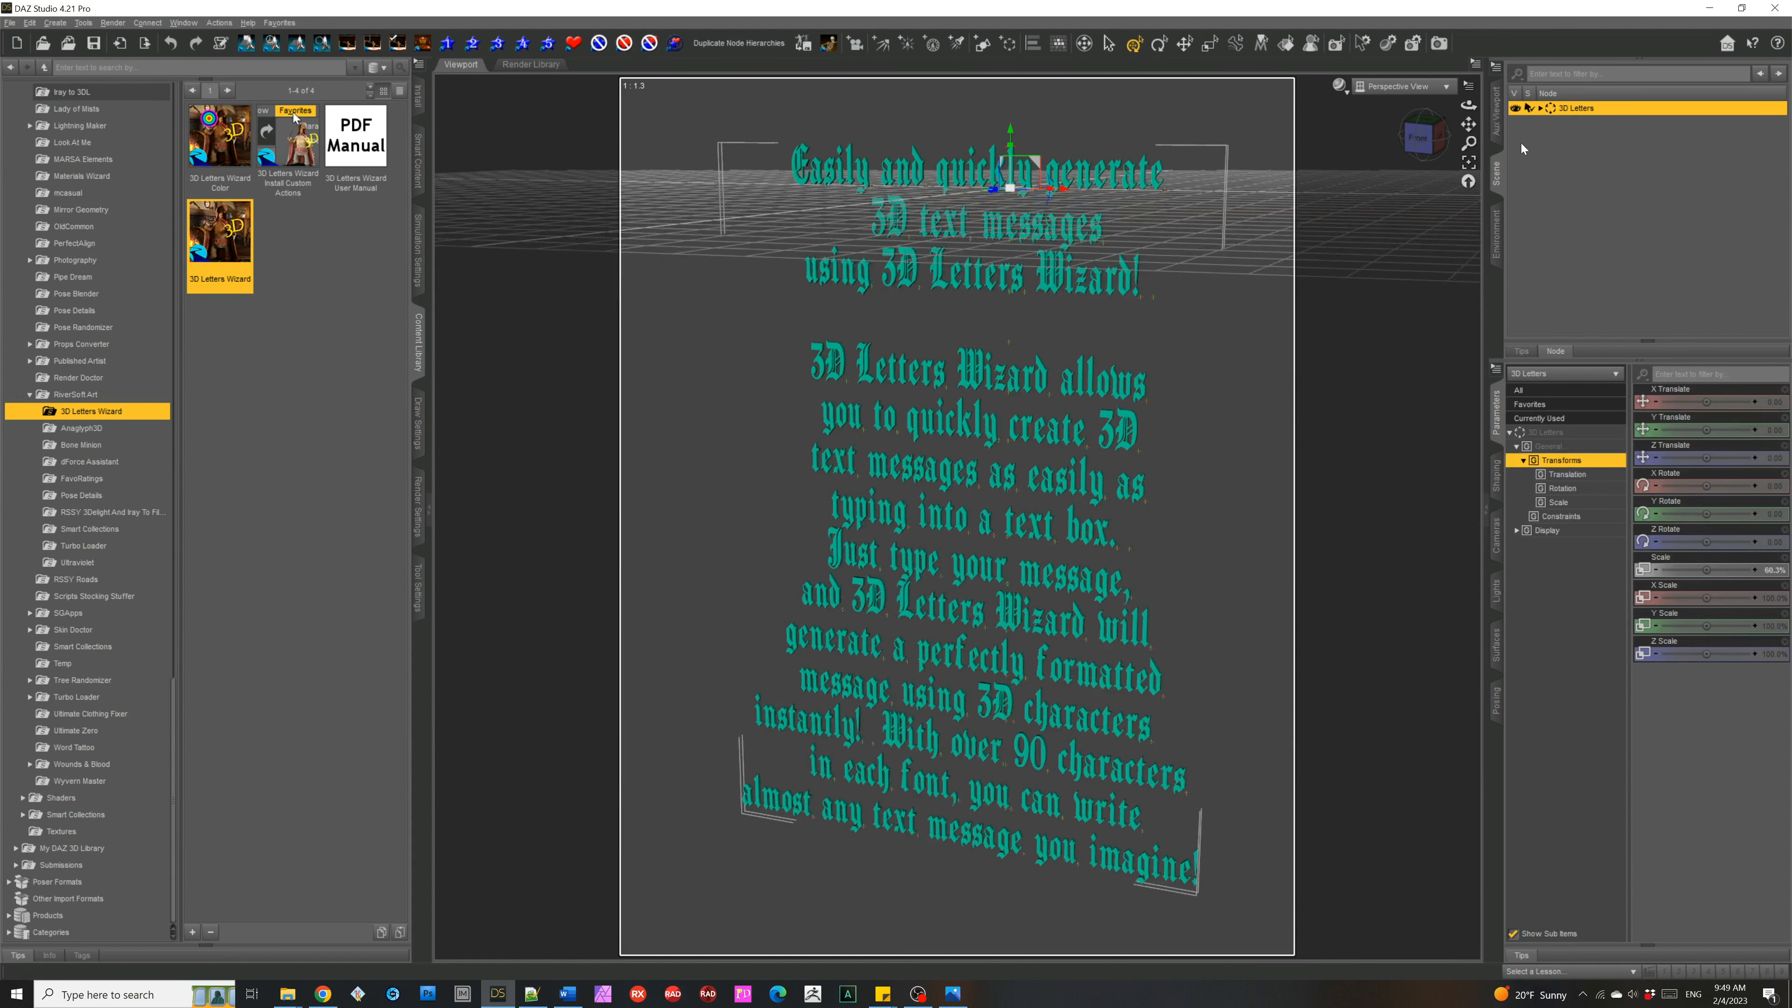
Step: Select the six letters of "Easily" in the message's first line together with all their default surfaces
click(1540, 108)
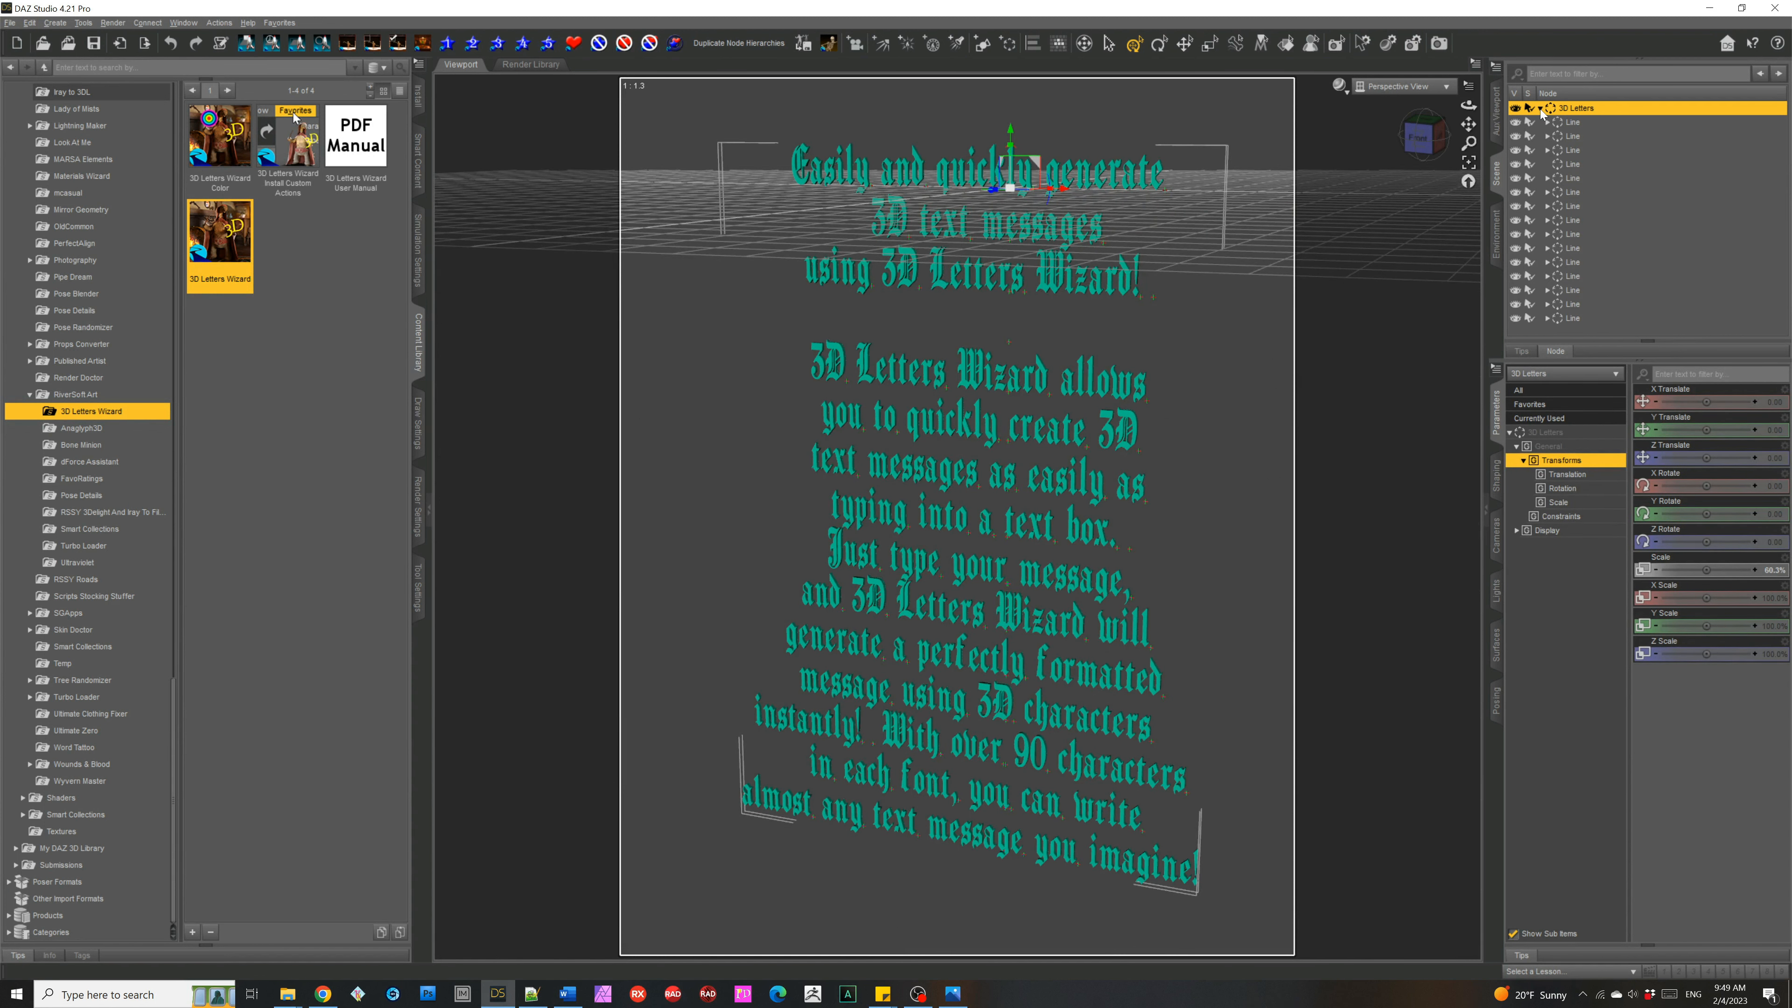
click(1547, 122)
click(1585, 136)
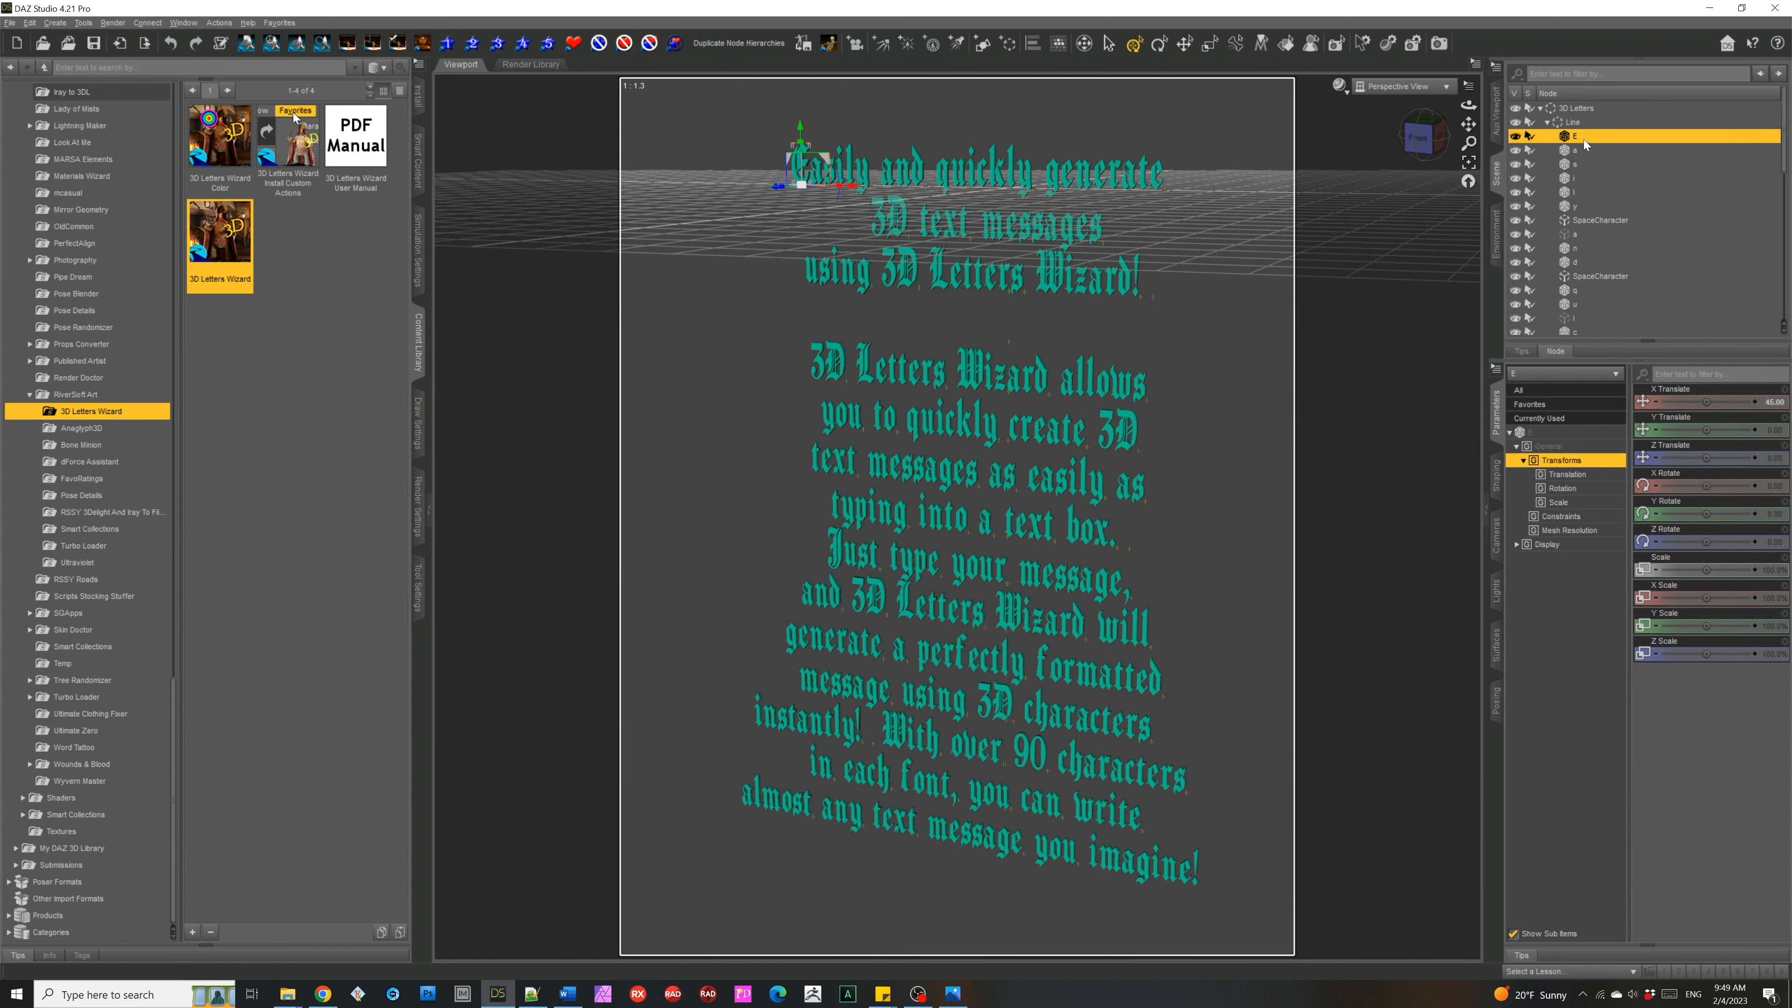
shift+click(1582, 206)
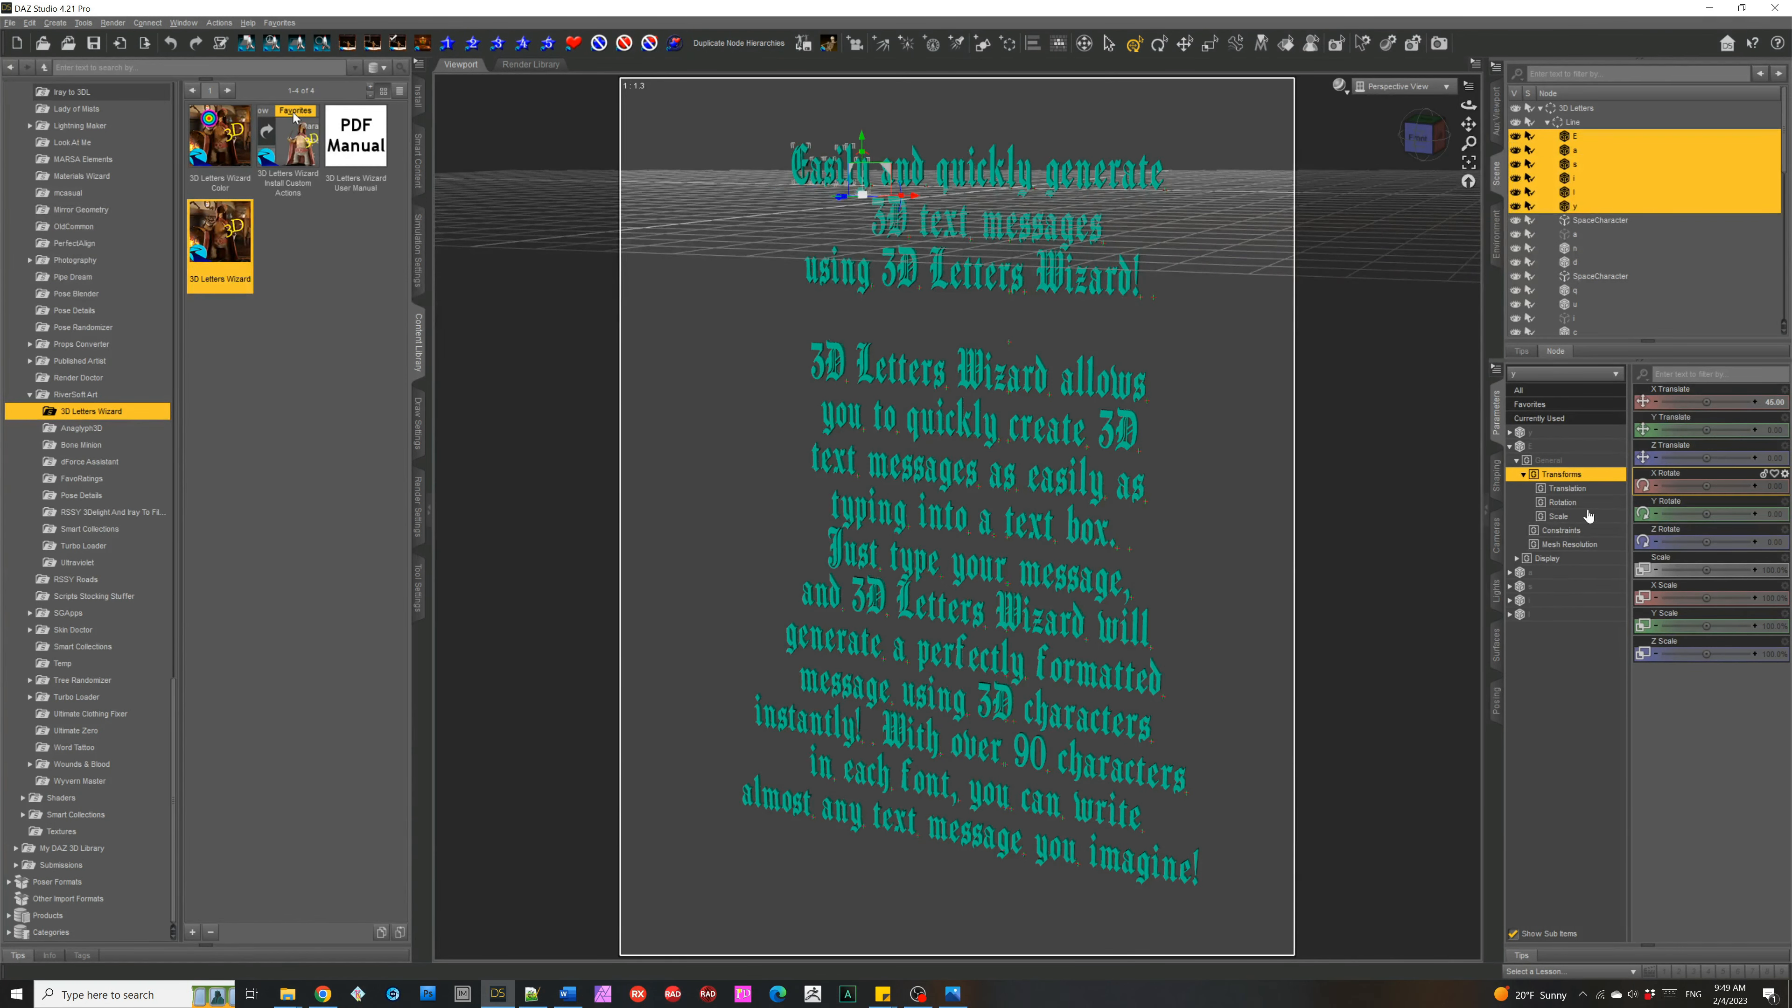
click(1496, 653)
click(1545, 452)
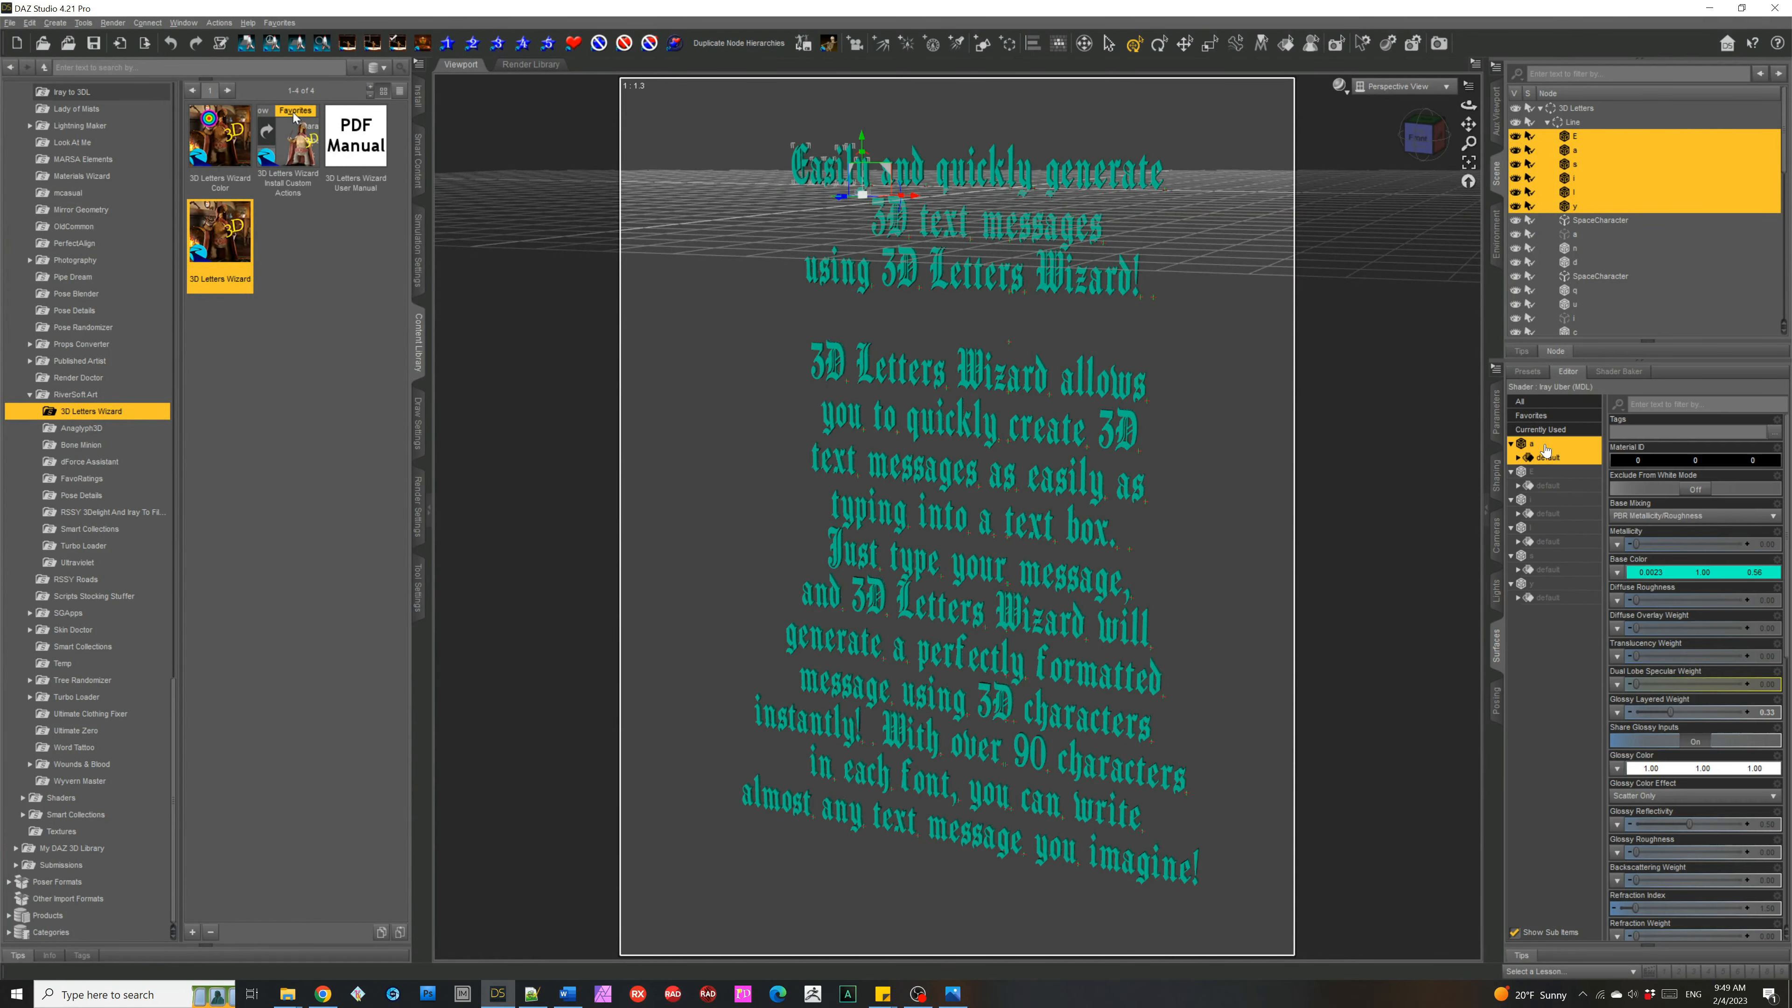
shift+click(1548, 598)
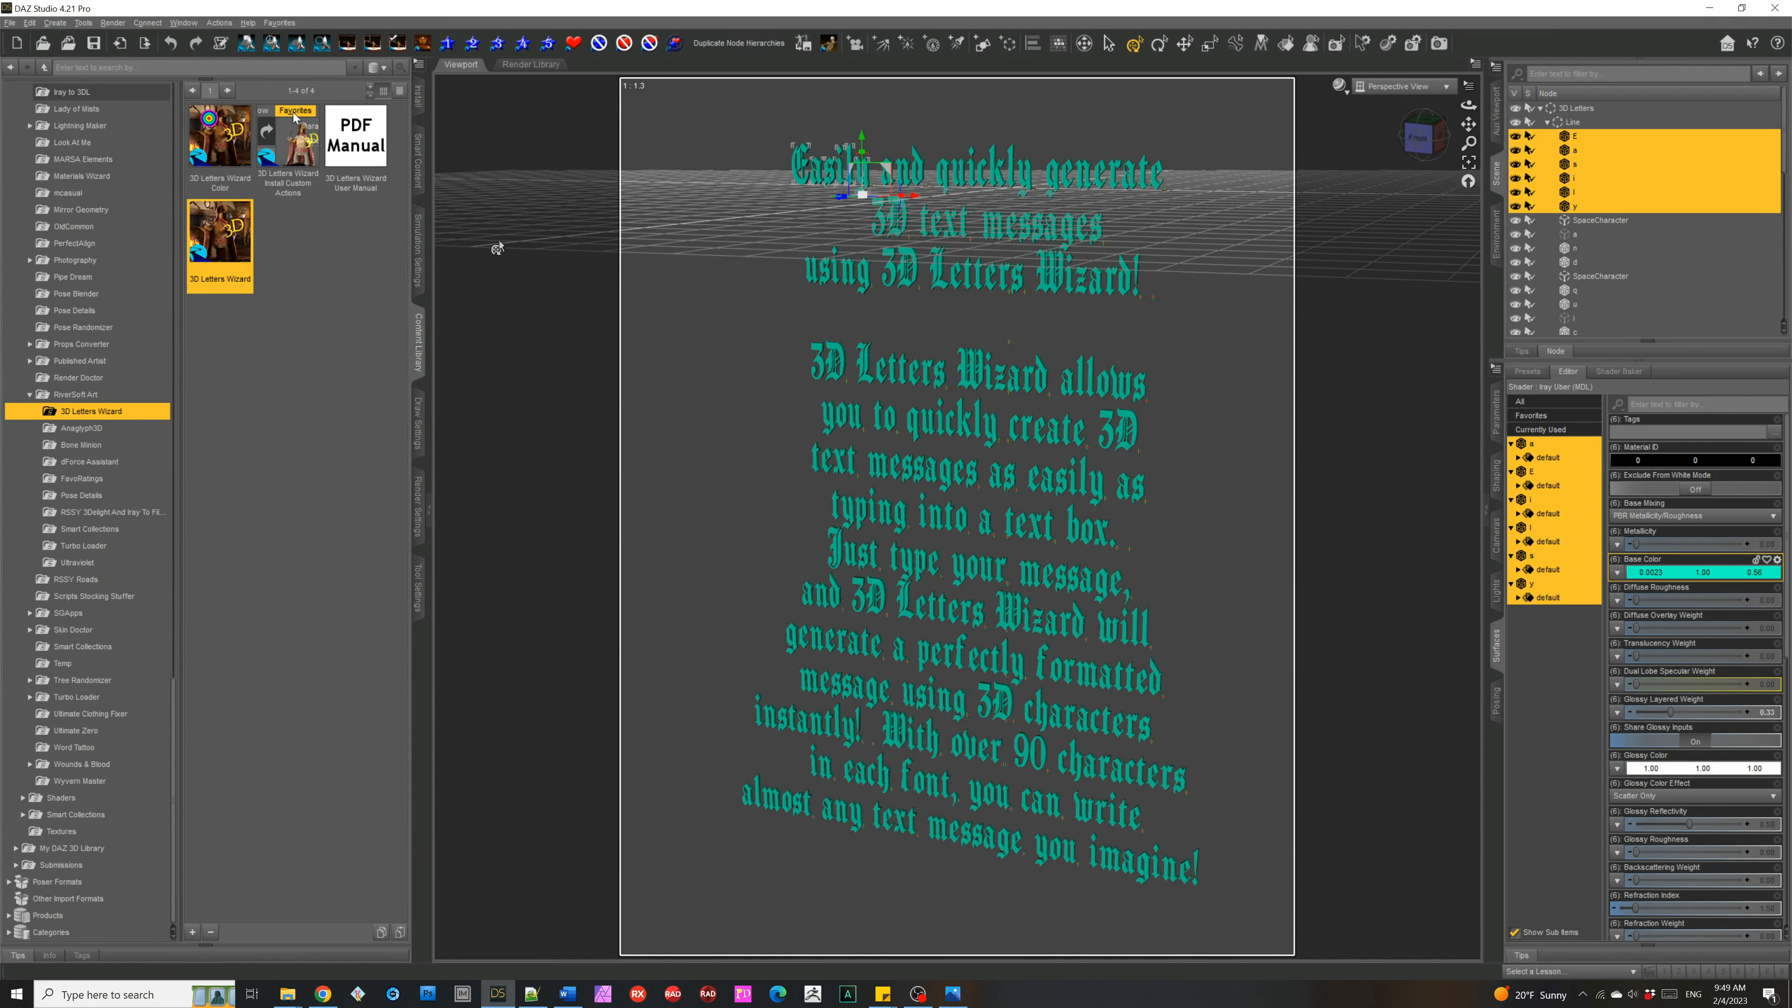
Step: Try the Cranberry and Pearl White car paint shaders on the selected letters, settle on Red - Small Flakes, and display the viewport in Filament (PBR)
click(418, 161)
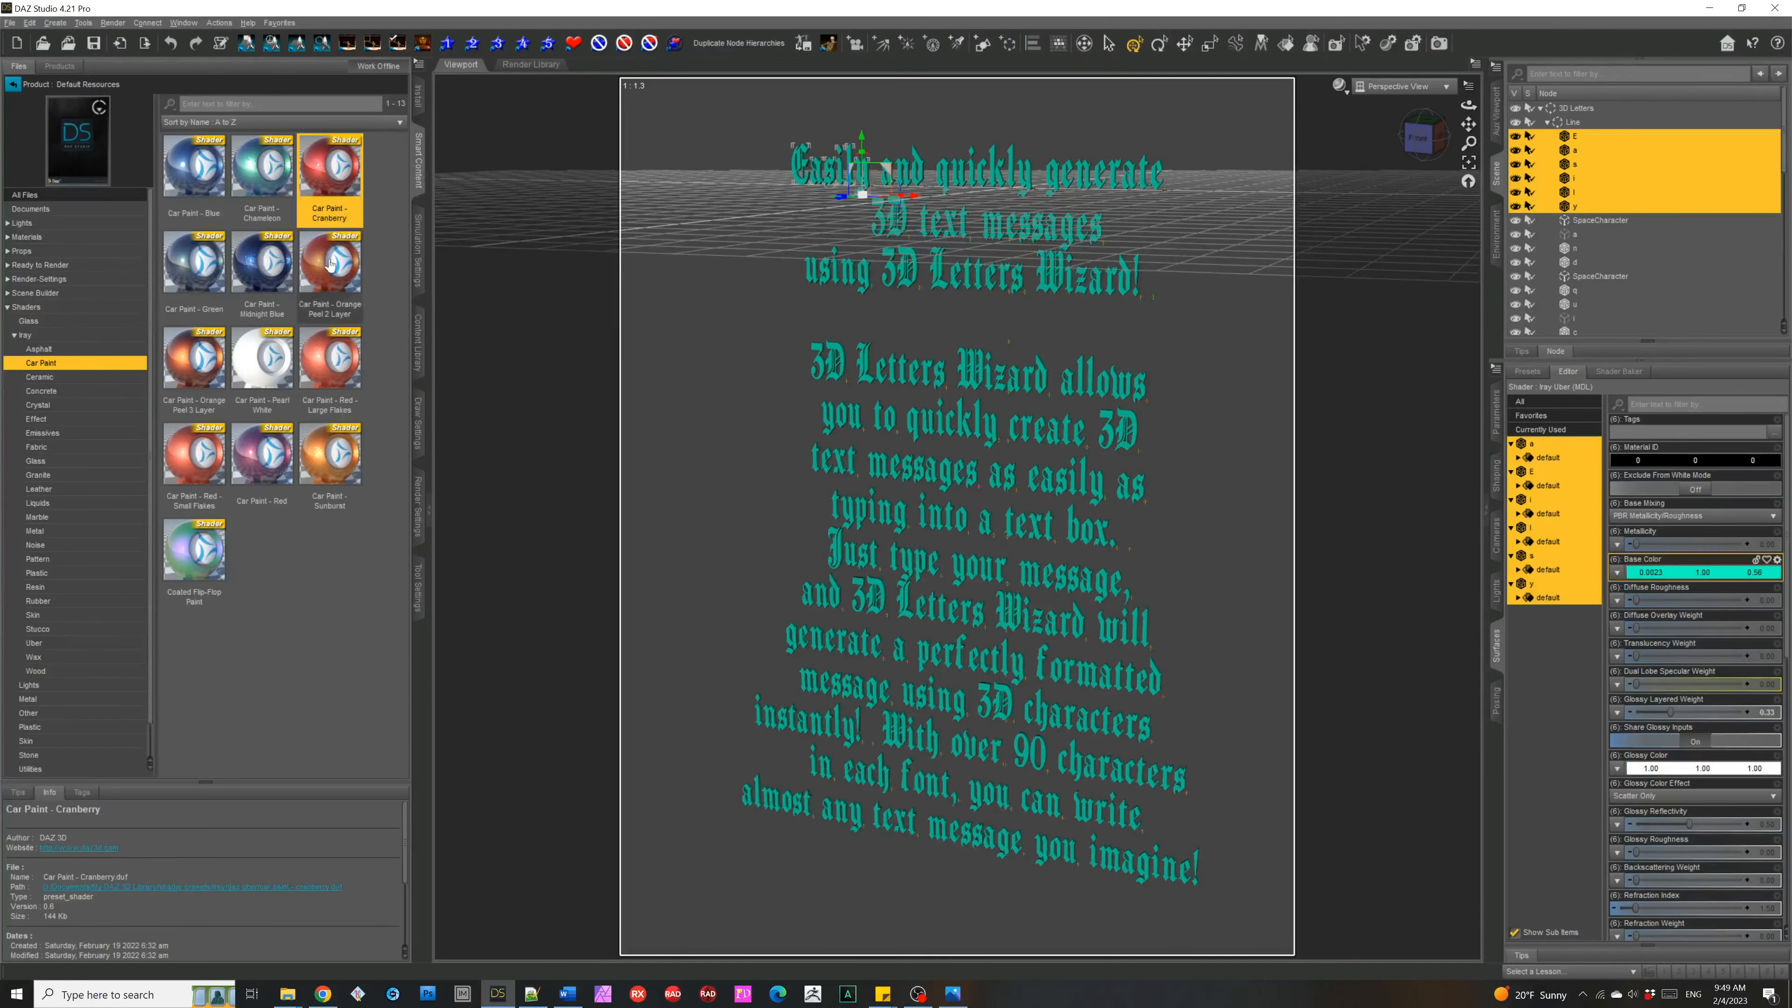
double_click(326, 184)
mouse_move(327, 185)
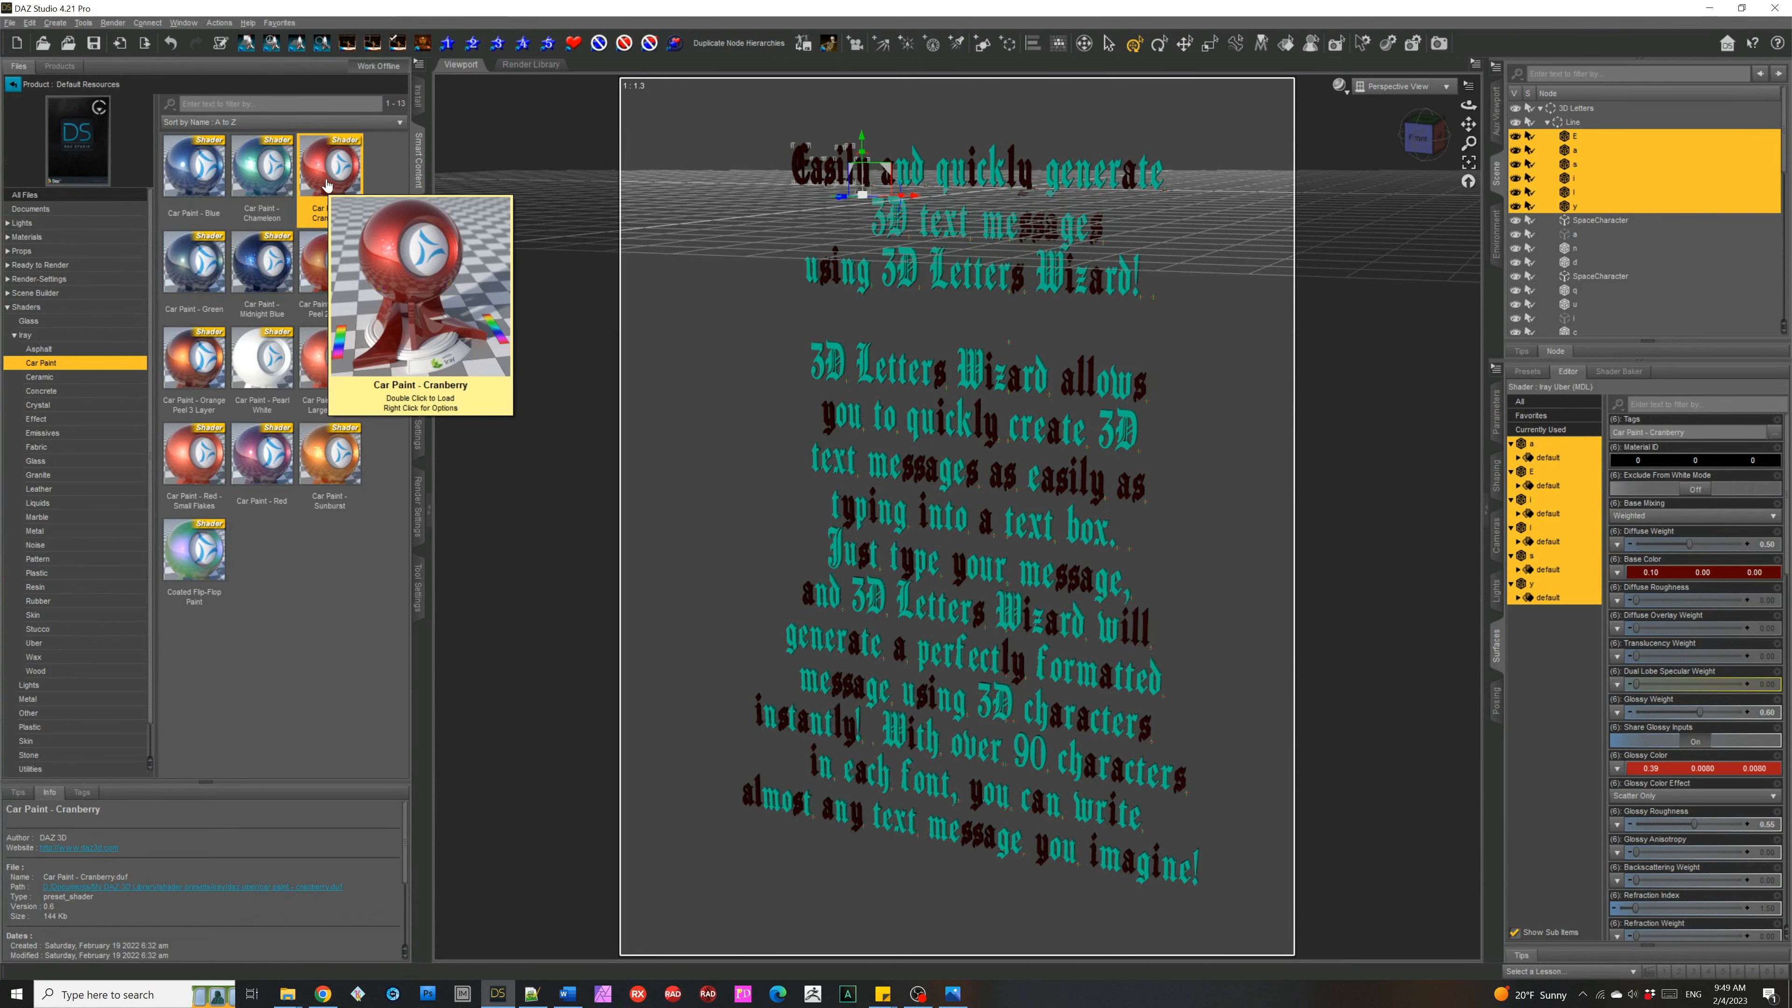
double_click(277, 378)
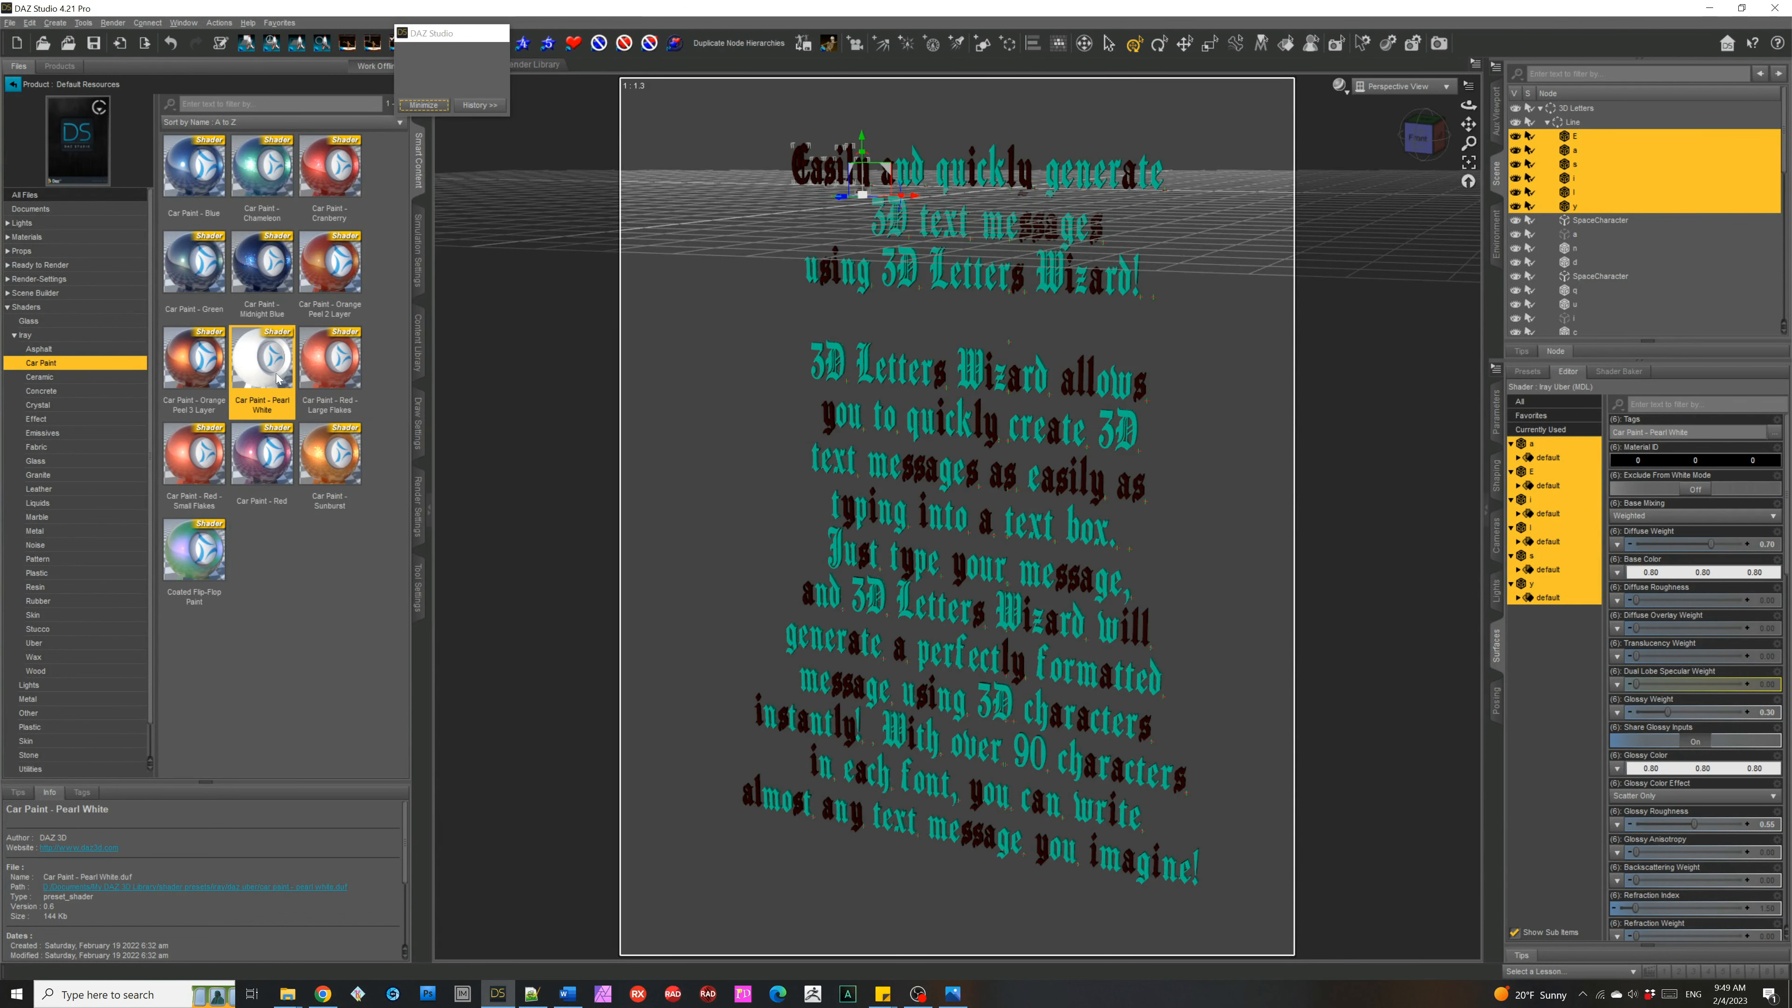
double_click(205, 474)
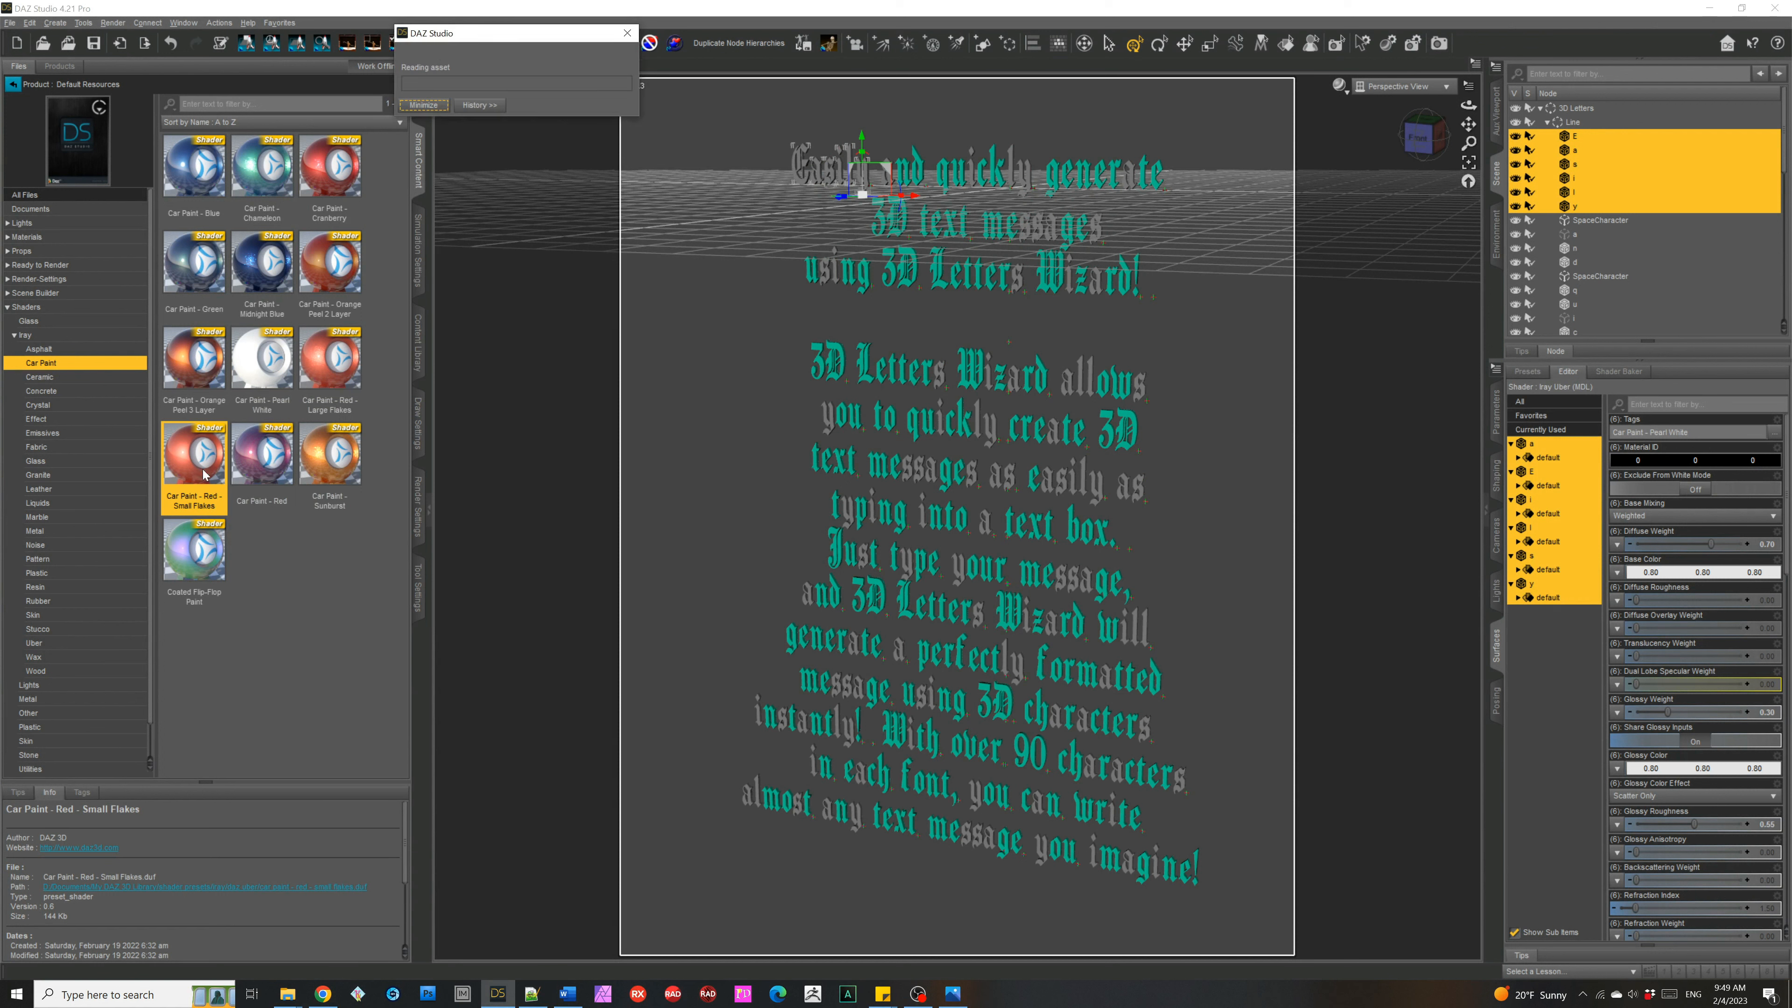
click(1339, 86)
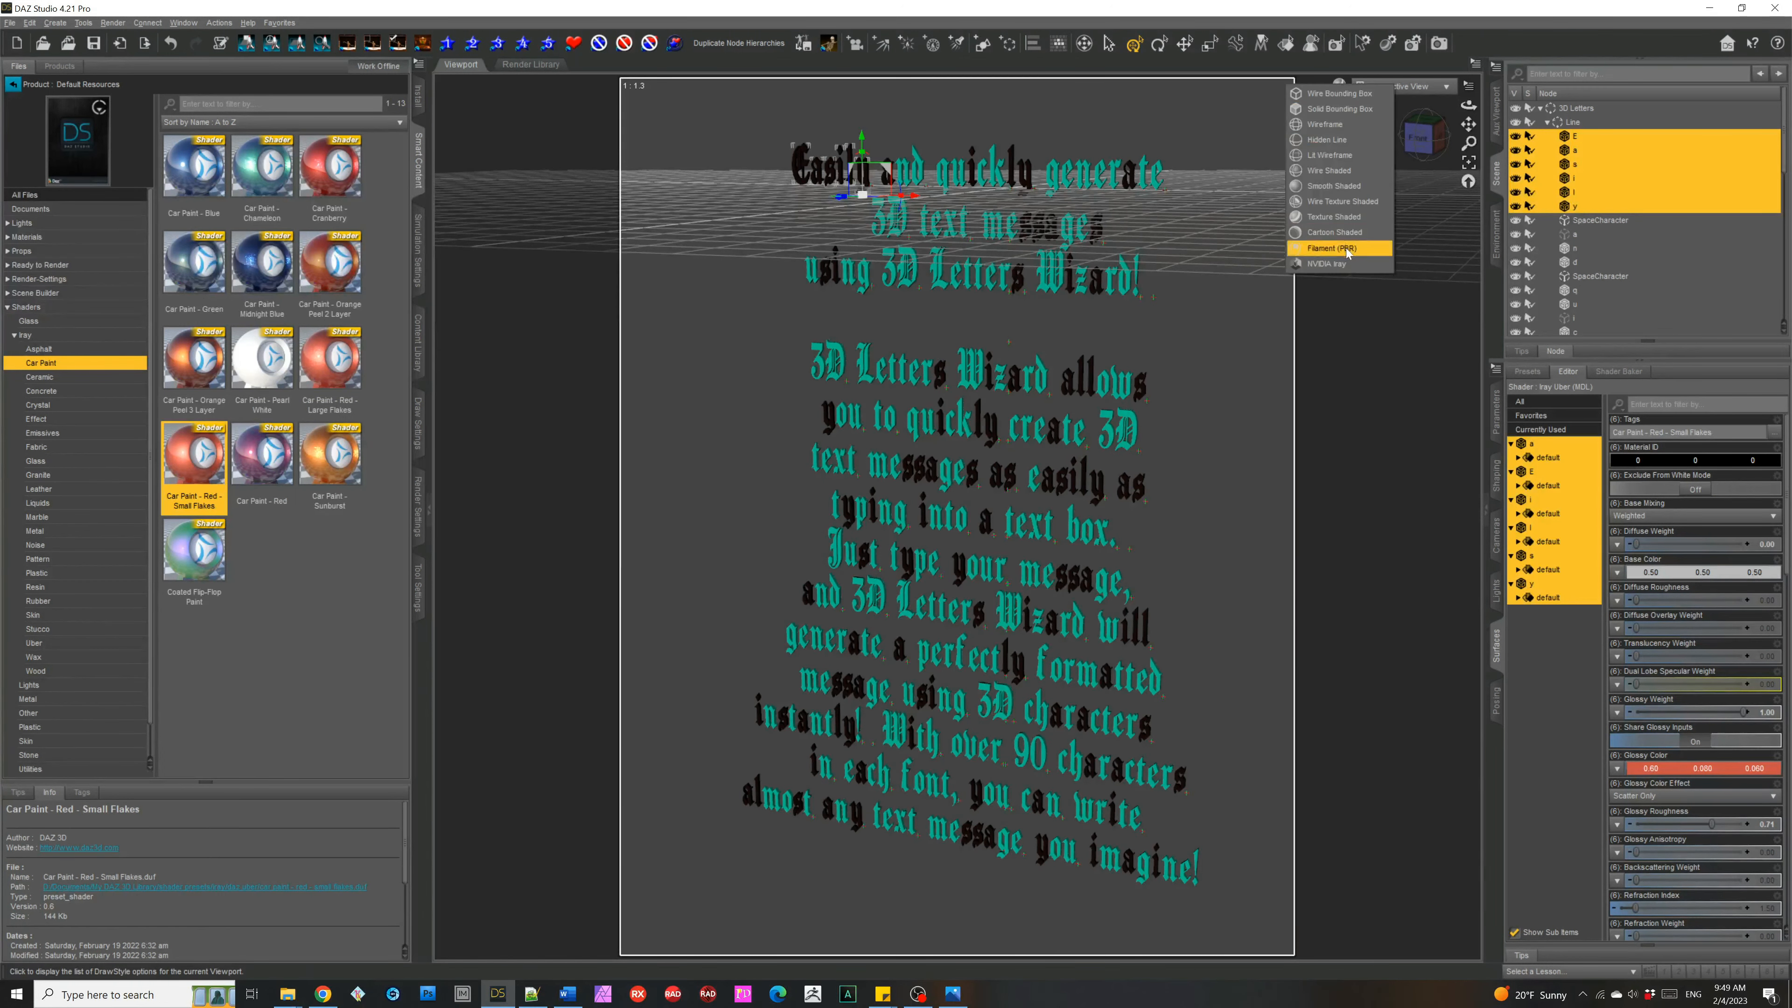
click(1344, 248)
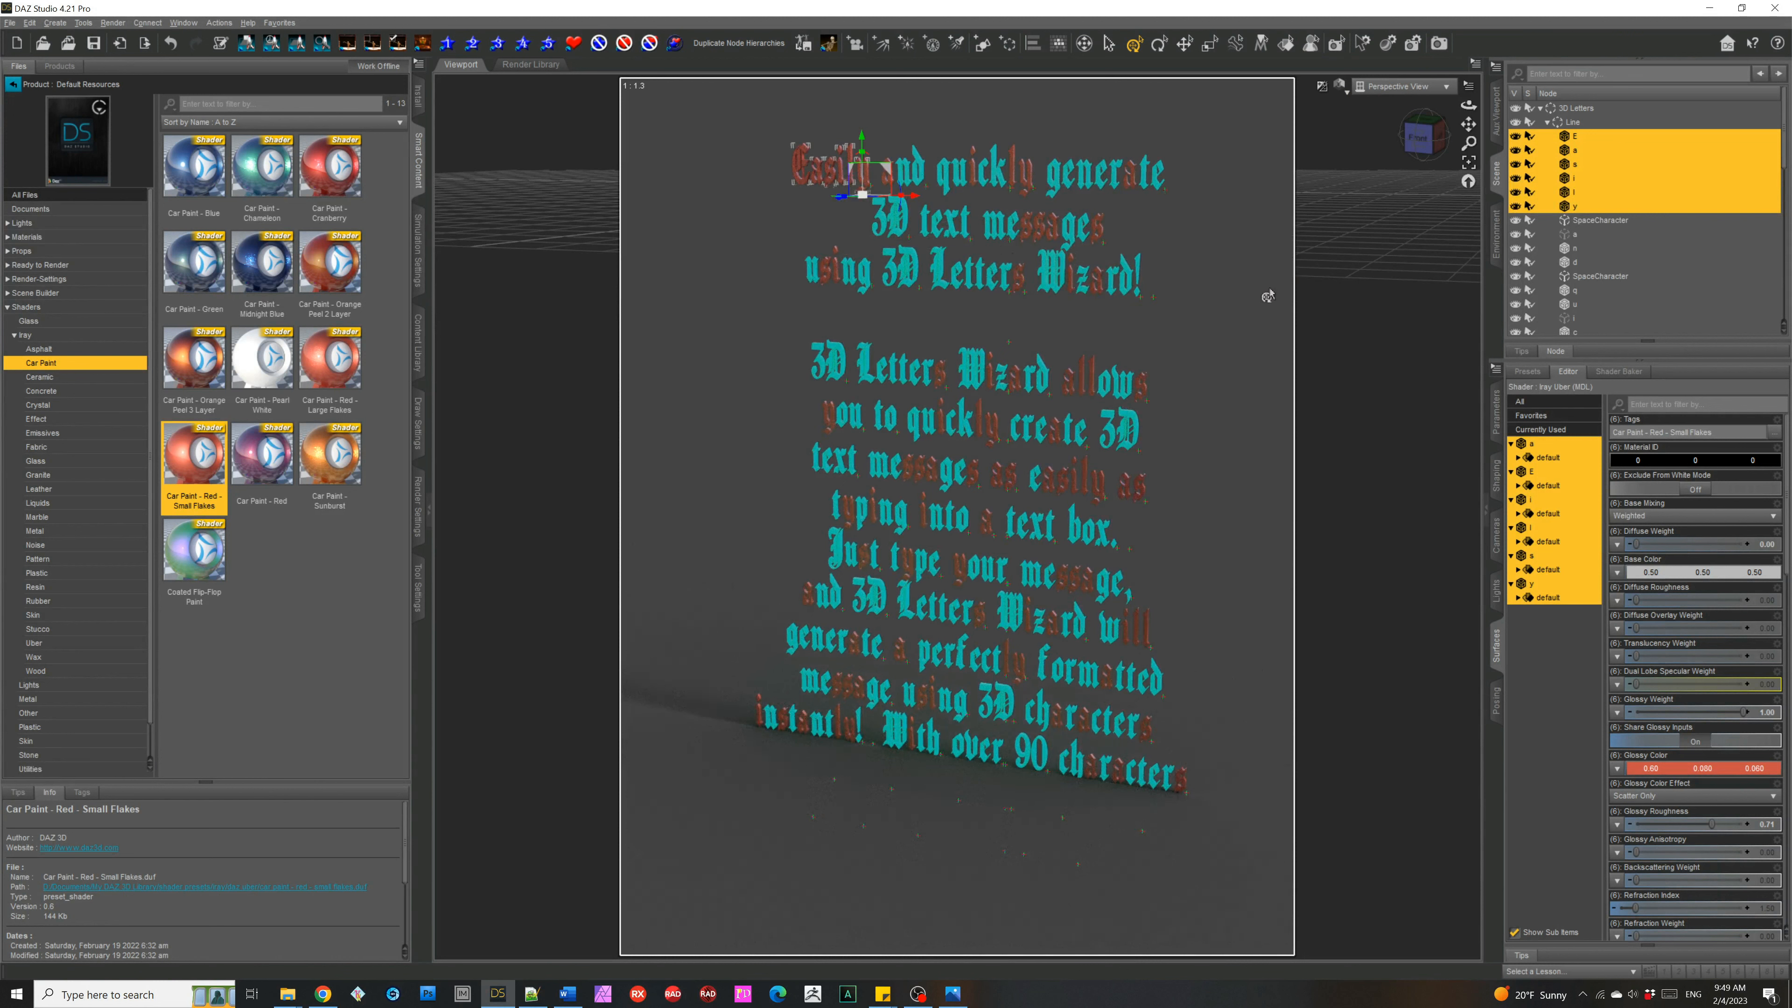
Step: Recolor the whole 3D Letters group green using the 3D Letters Wizard Color script
click(1575, 109)
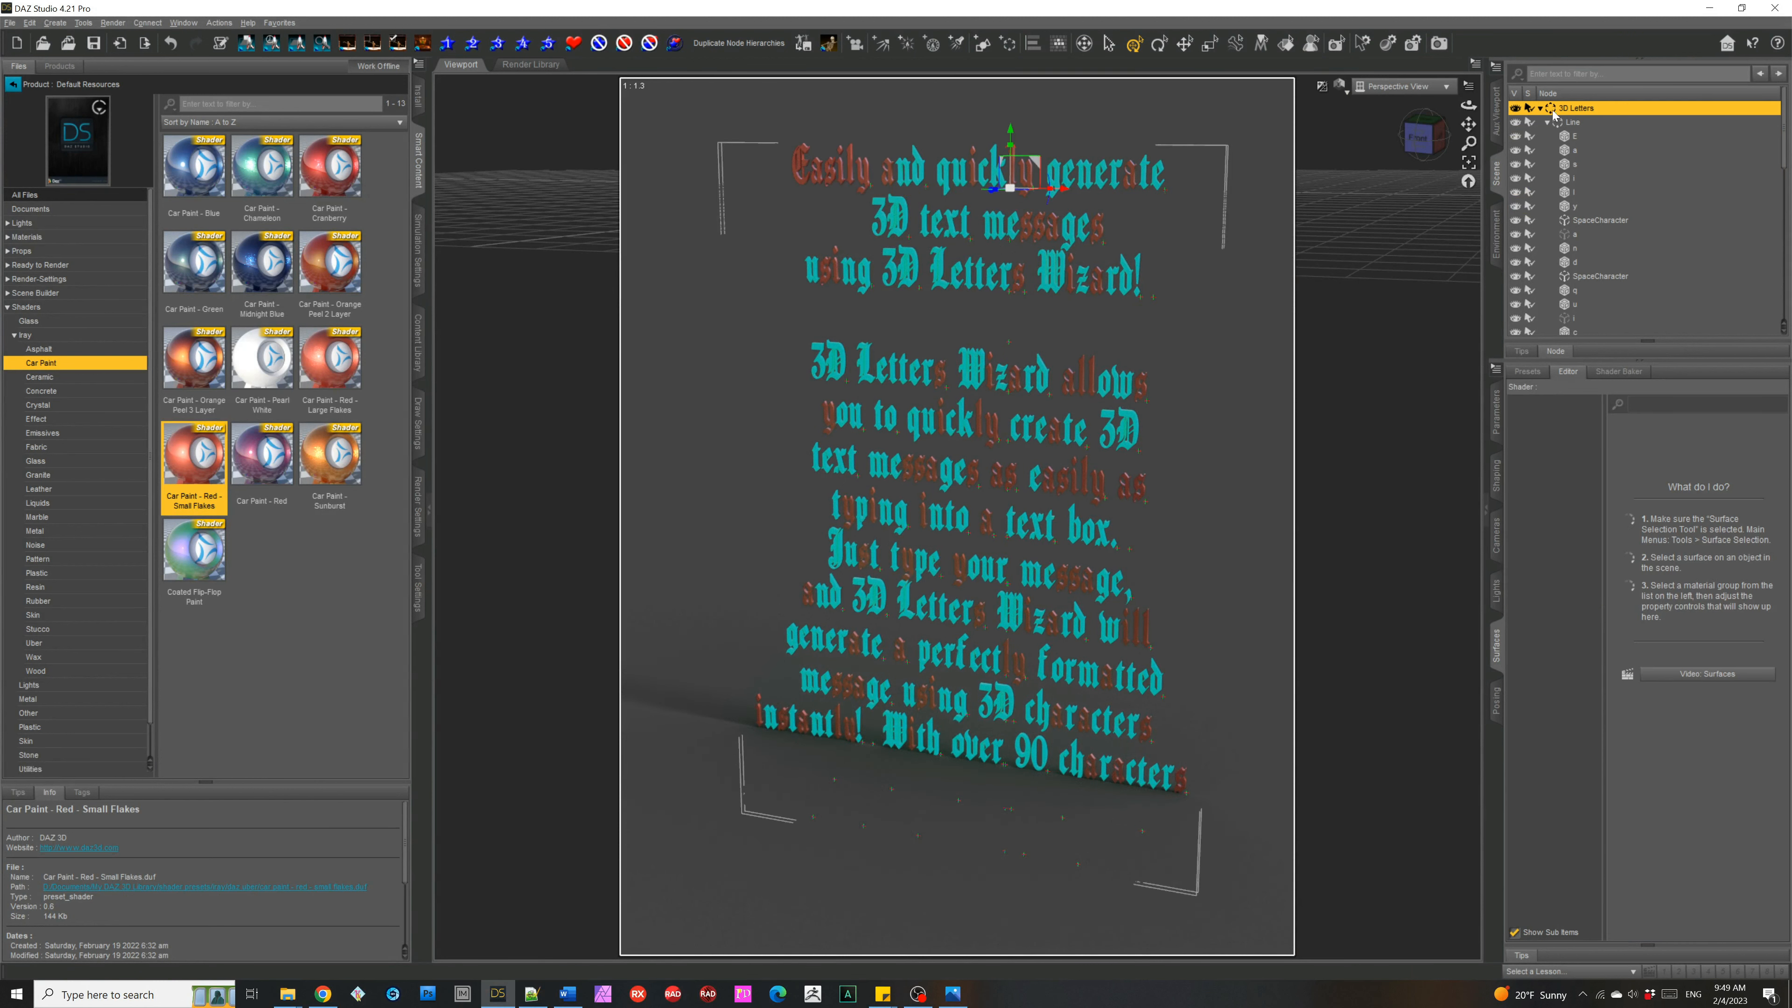
click(415, 346)
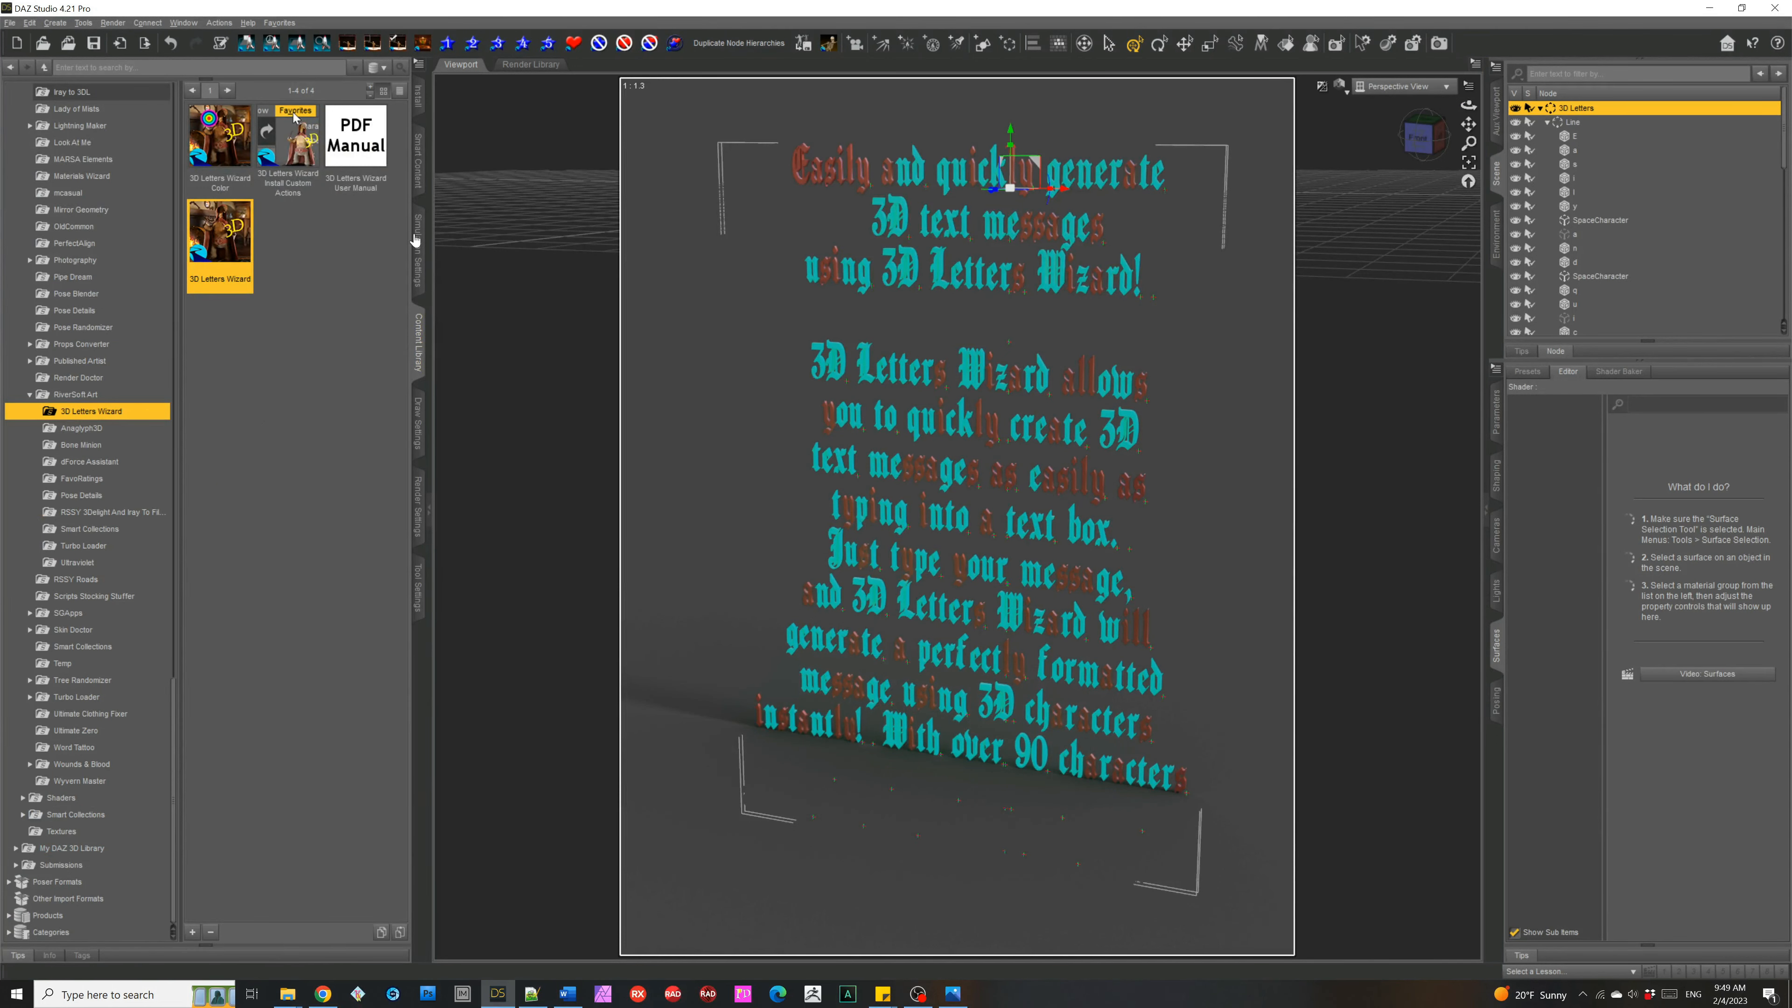
double_click(217, 148)
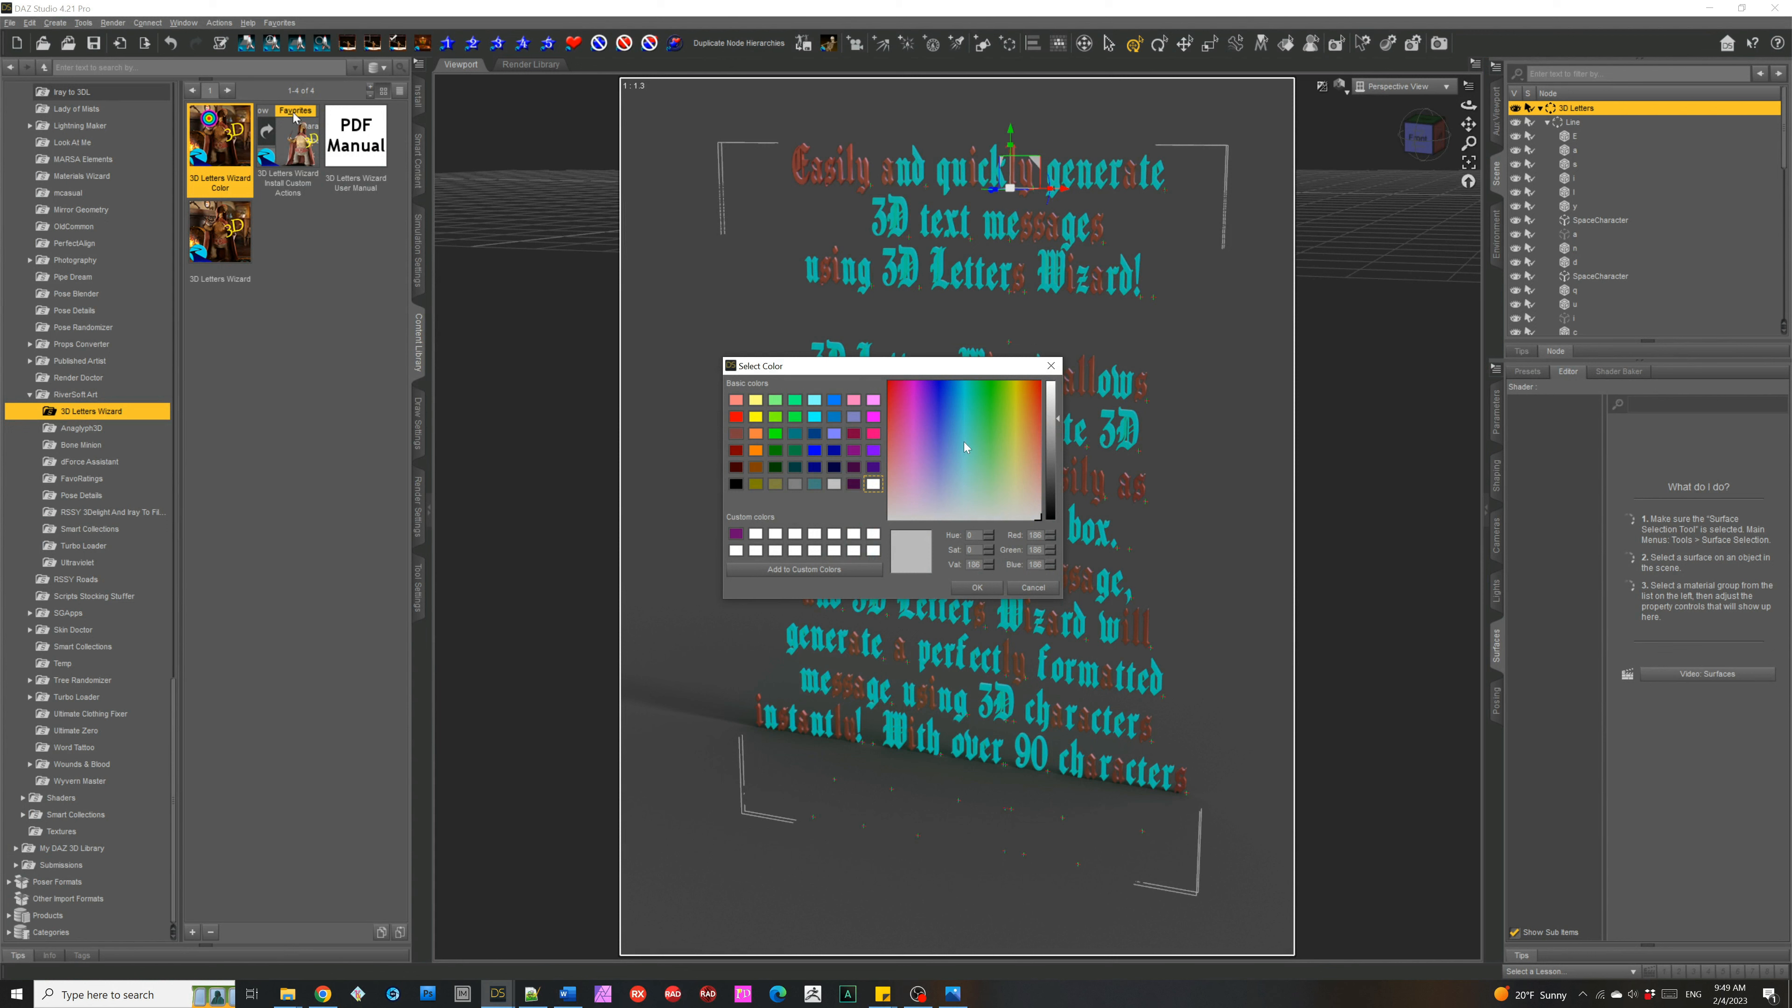
click(993, 399)
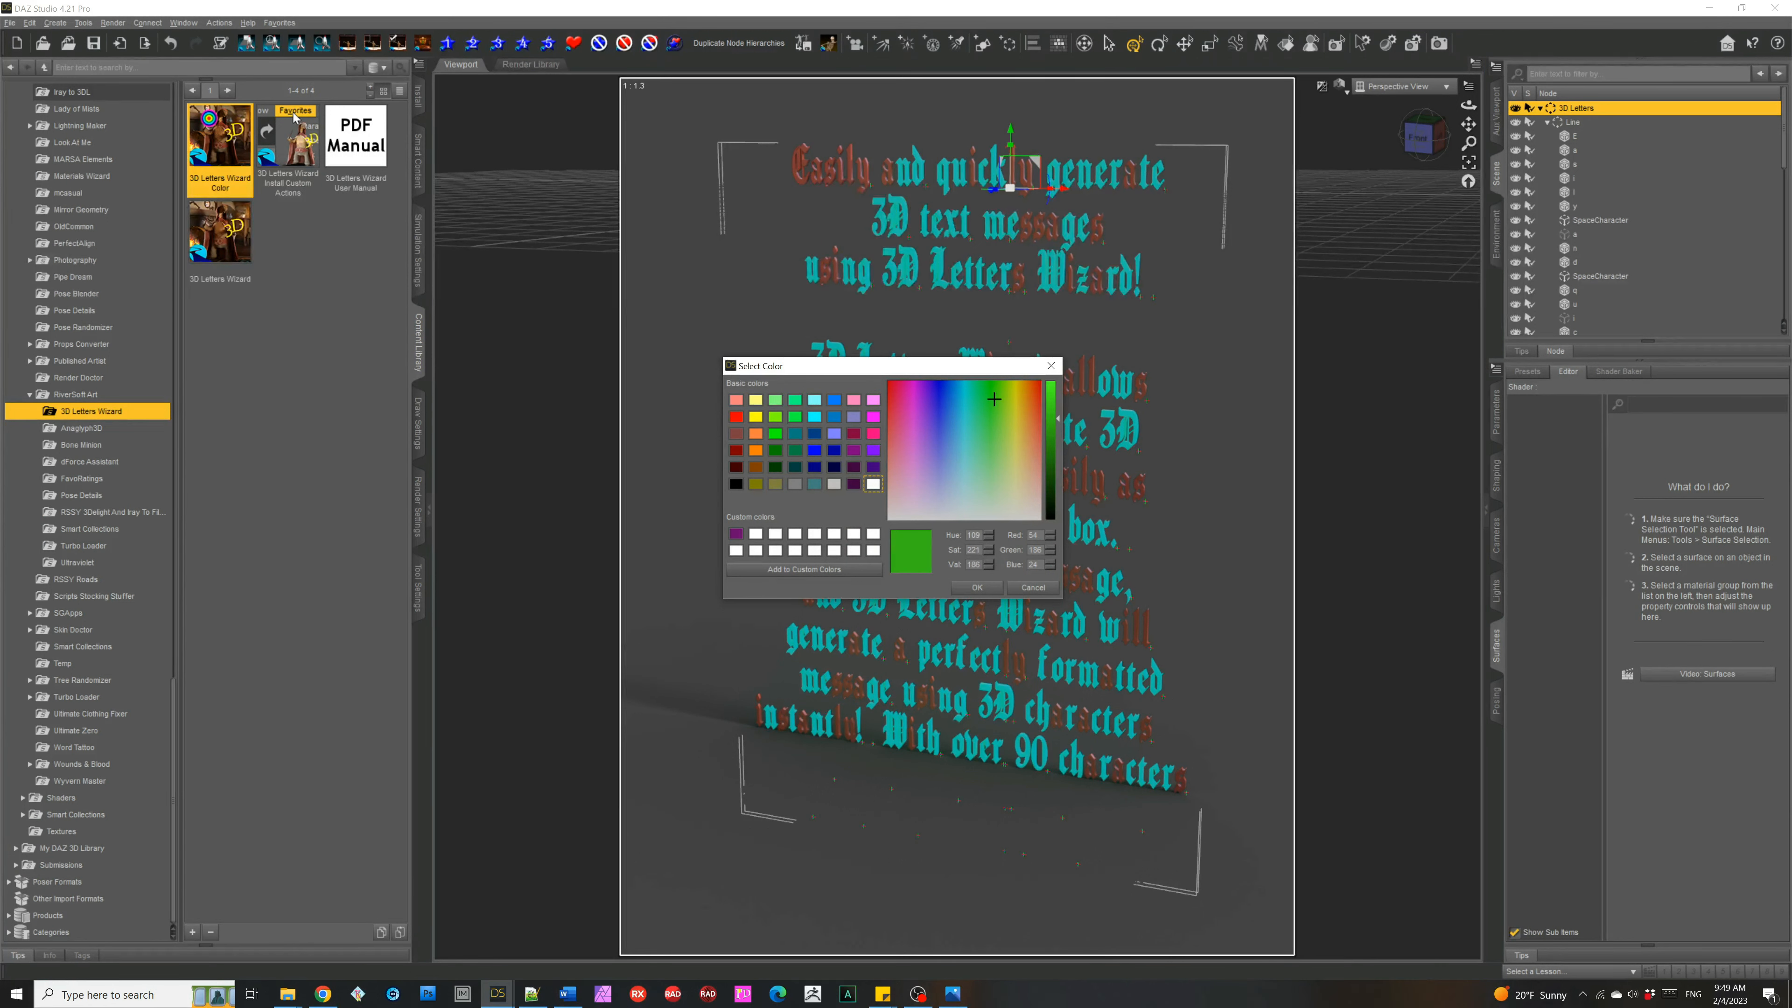
click(976, 587)
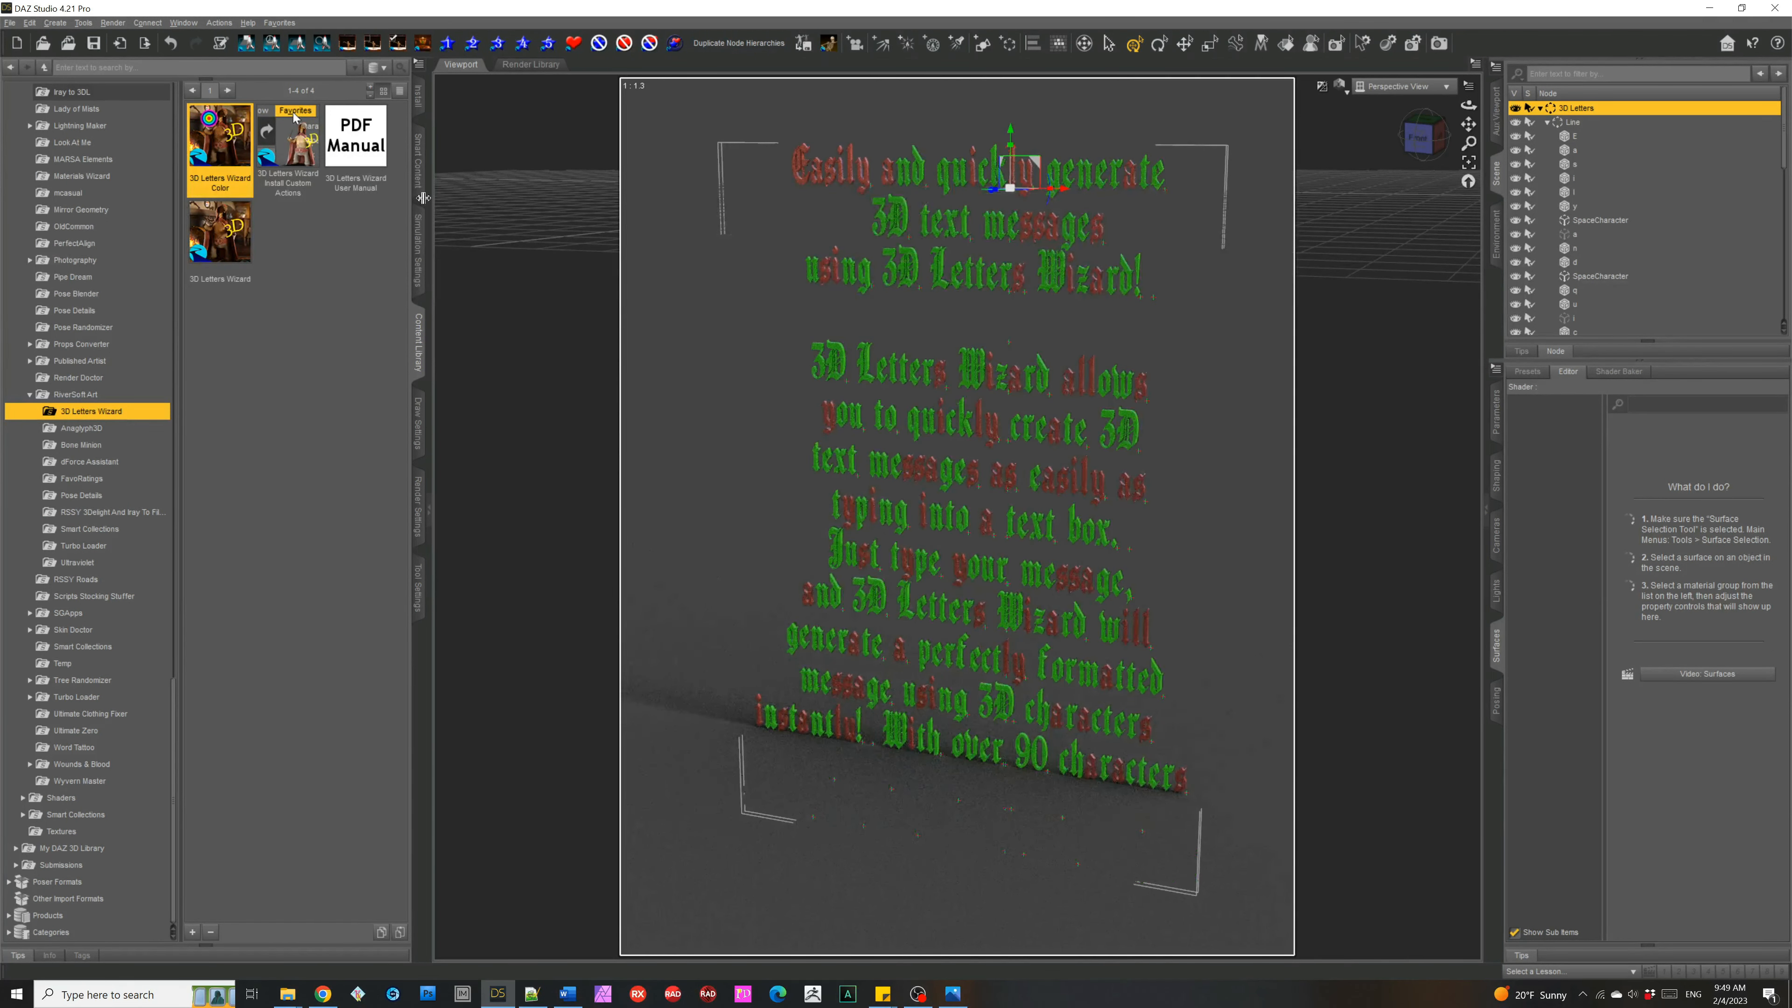
Step: Apply the Car Paint - Red - Small Flakes shader to the whole 3D Letters group with the 3D Letters Wizard Color script
click(418, 176)
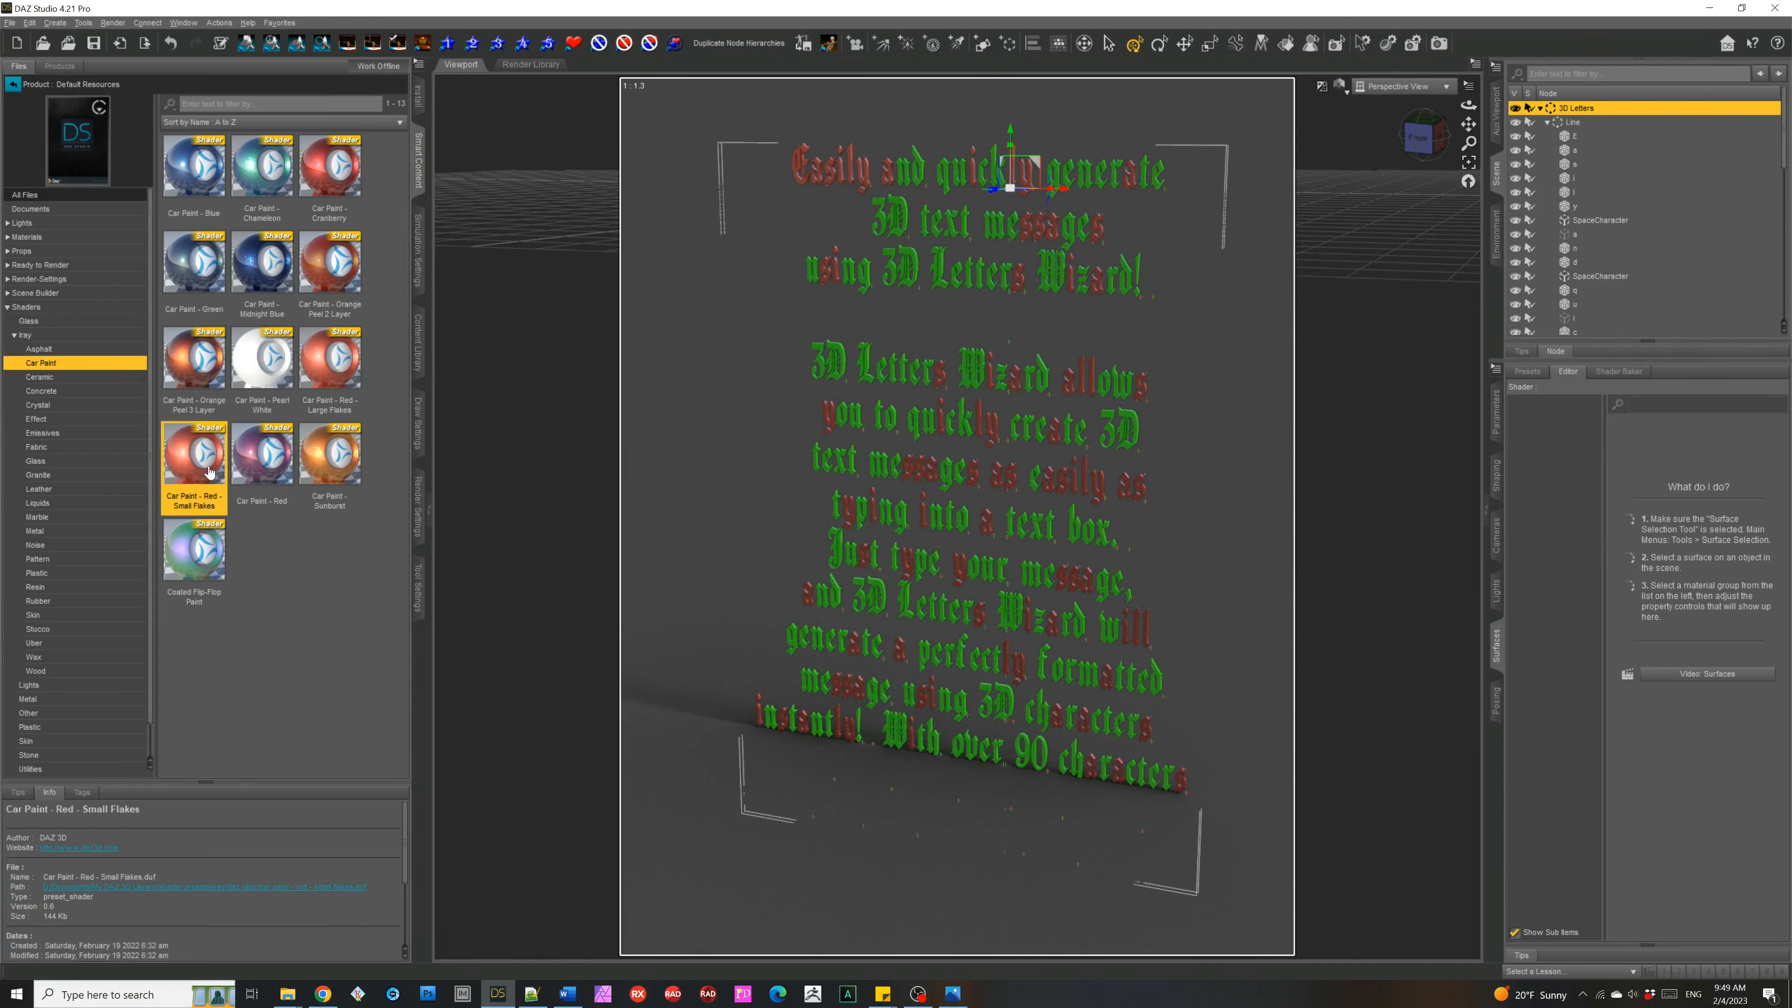
mouse_move(210, 472)
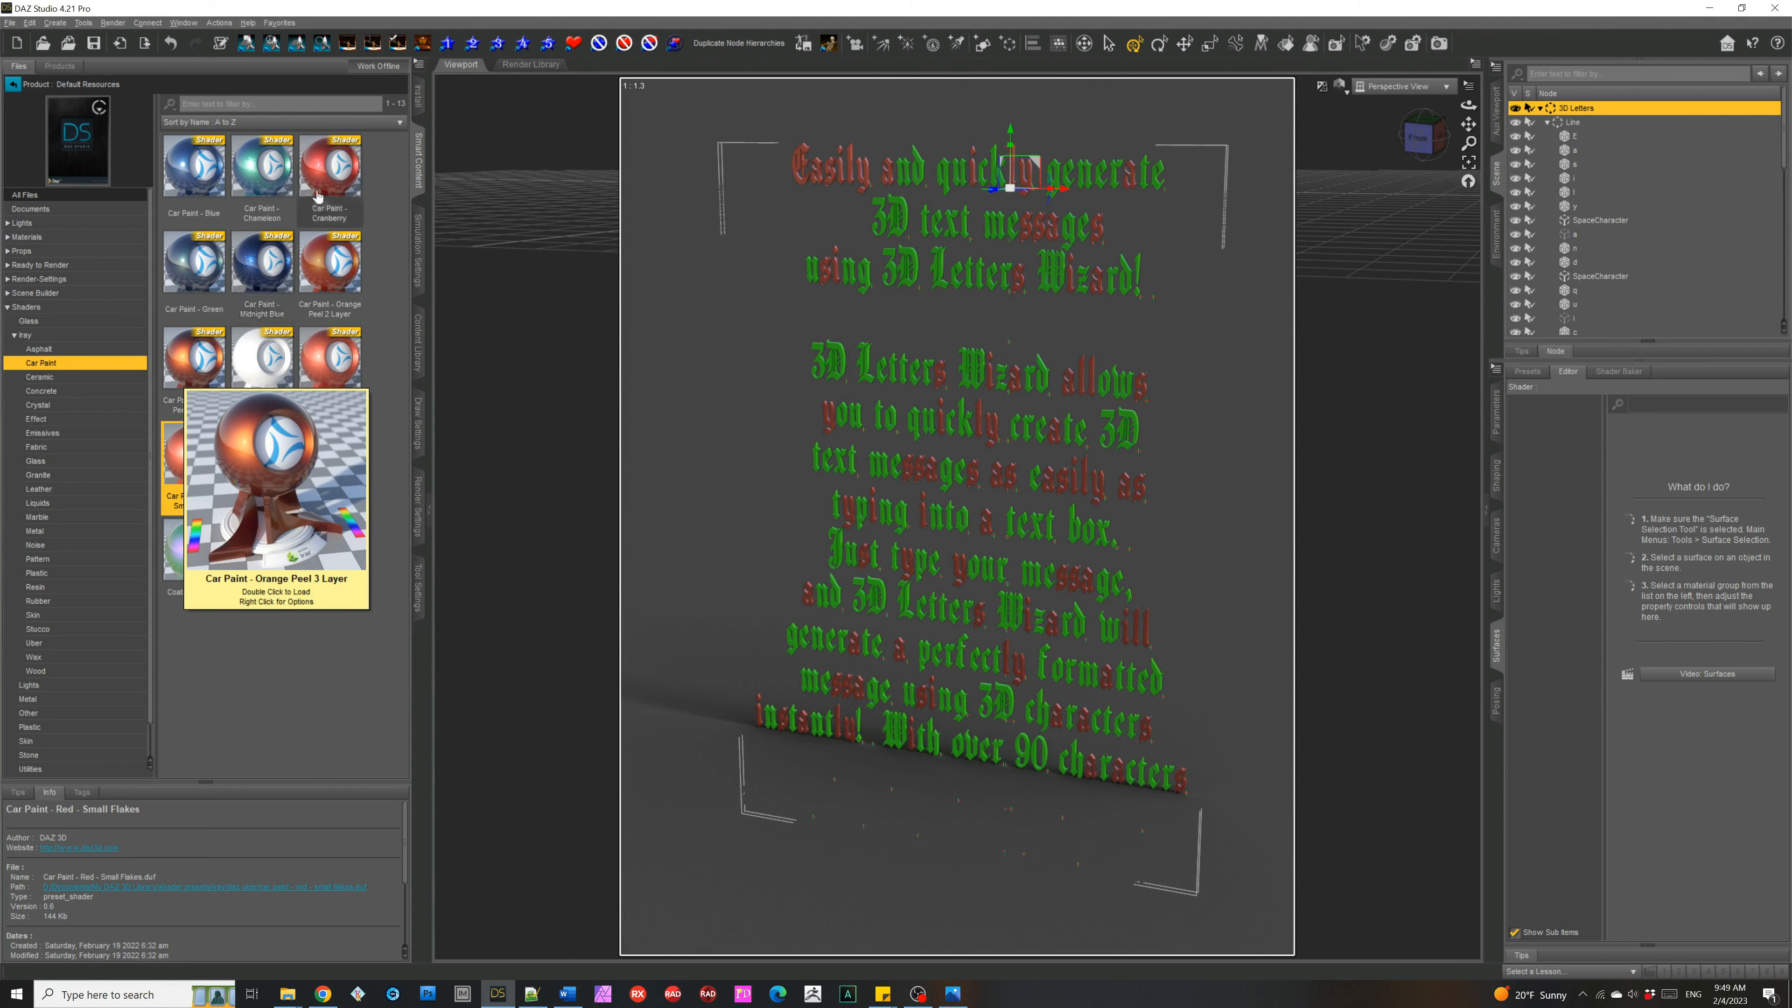
click(286, 22)
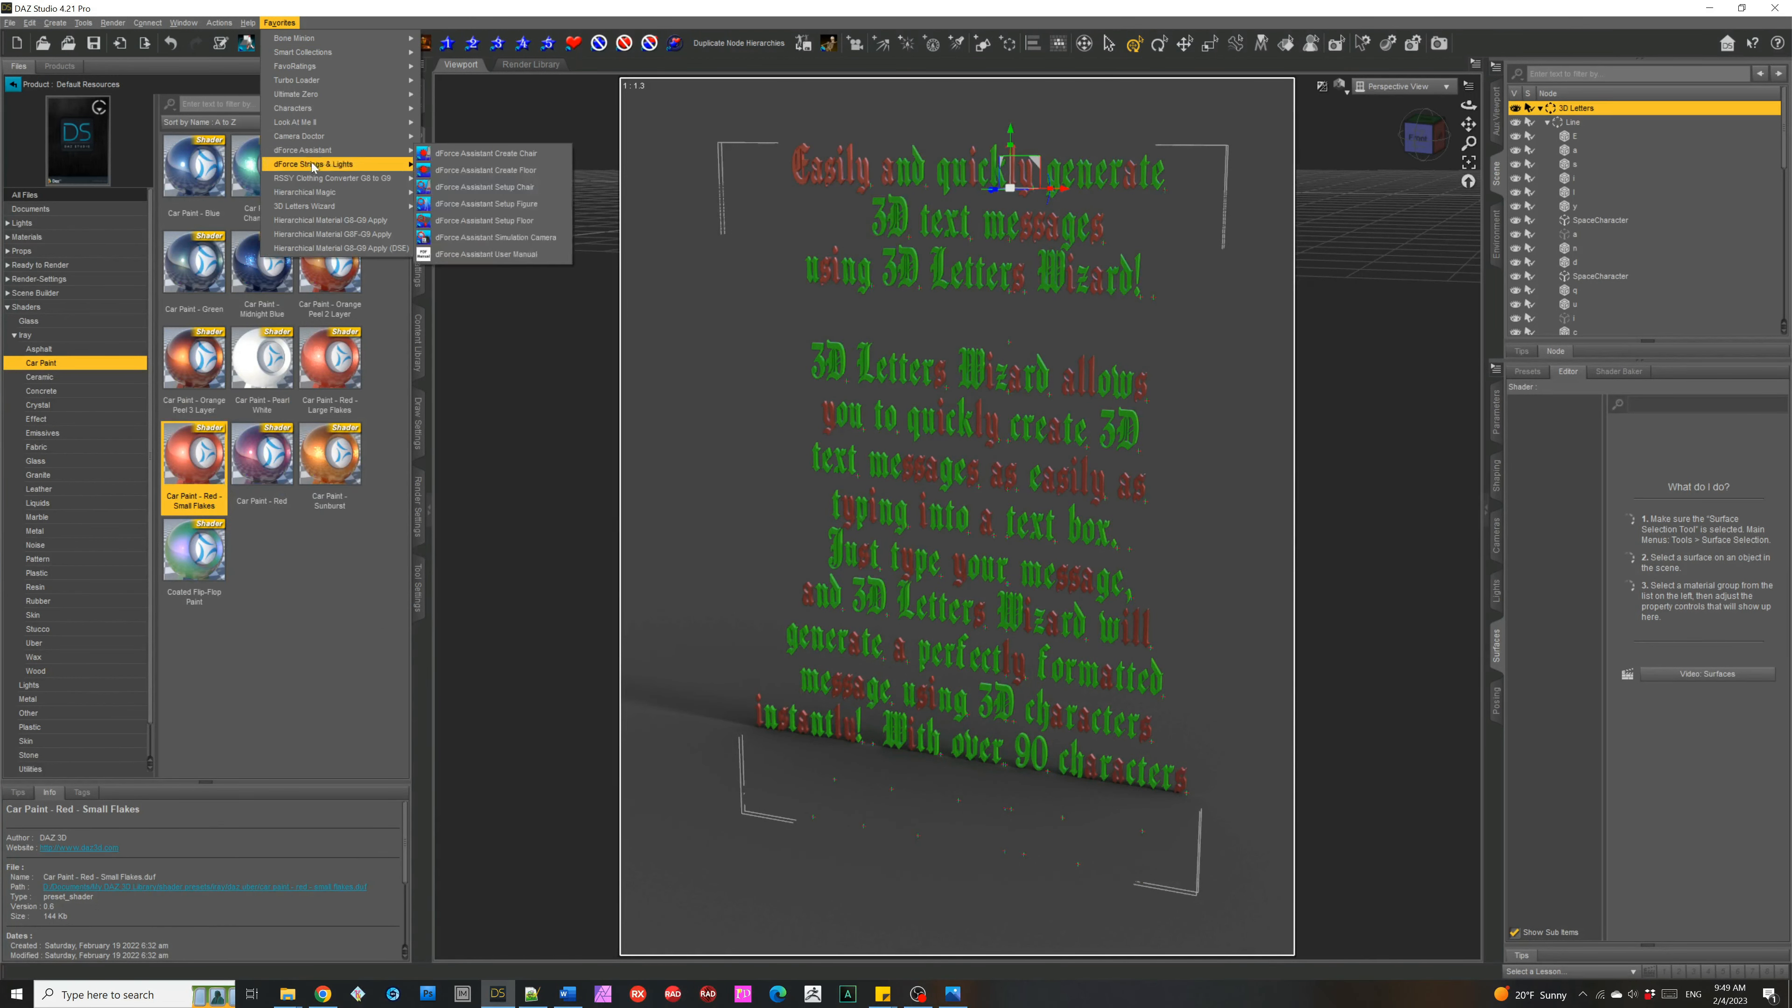
mouse_move(339, 205)
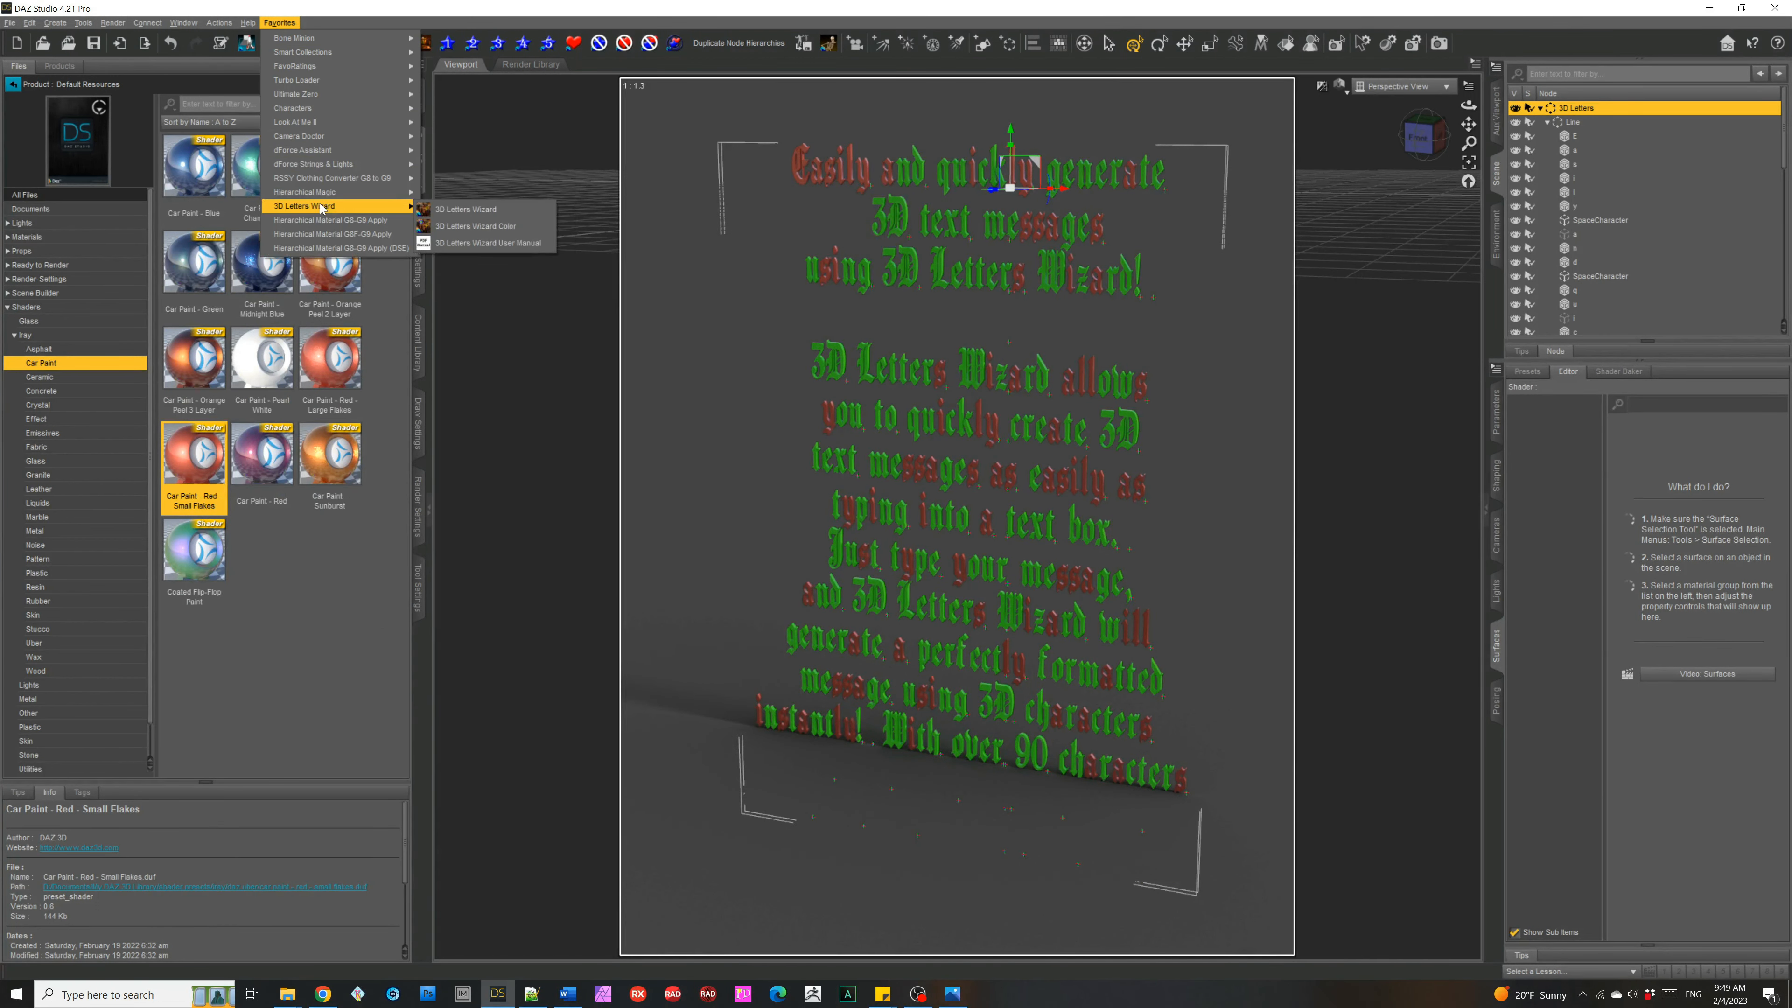
click(454, 226)
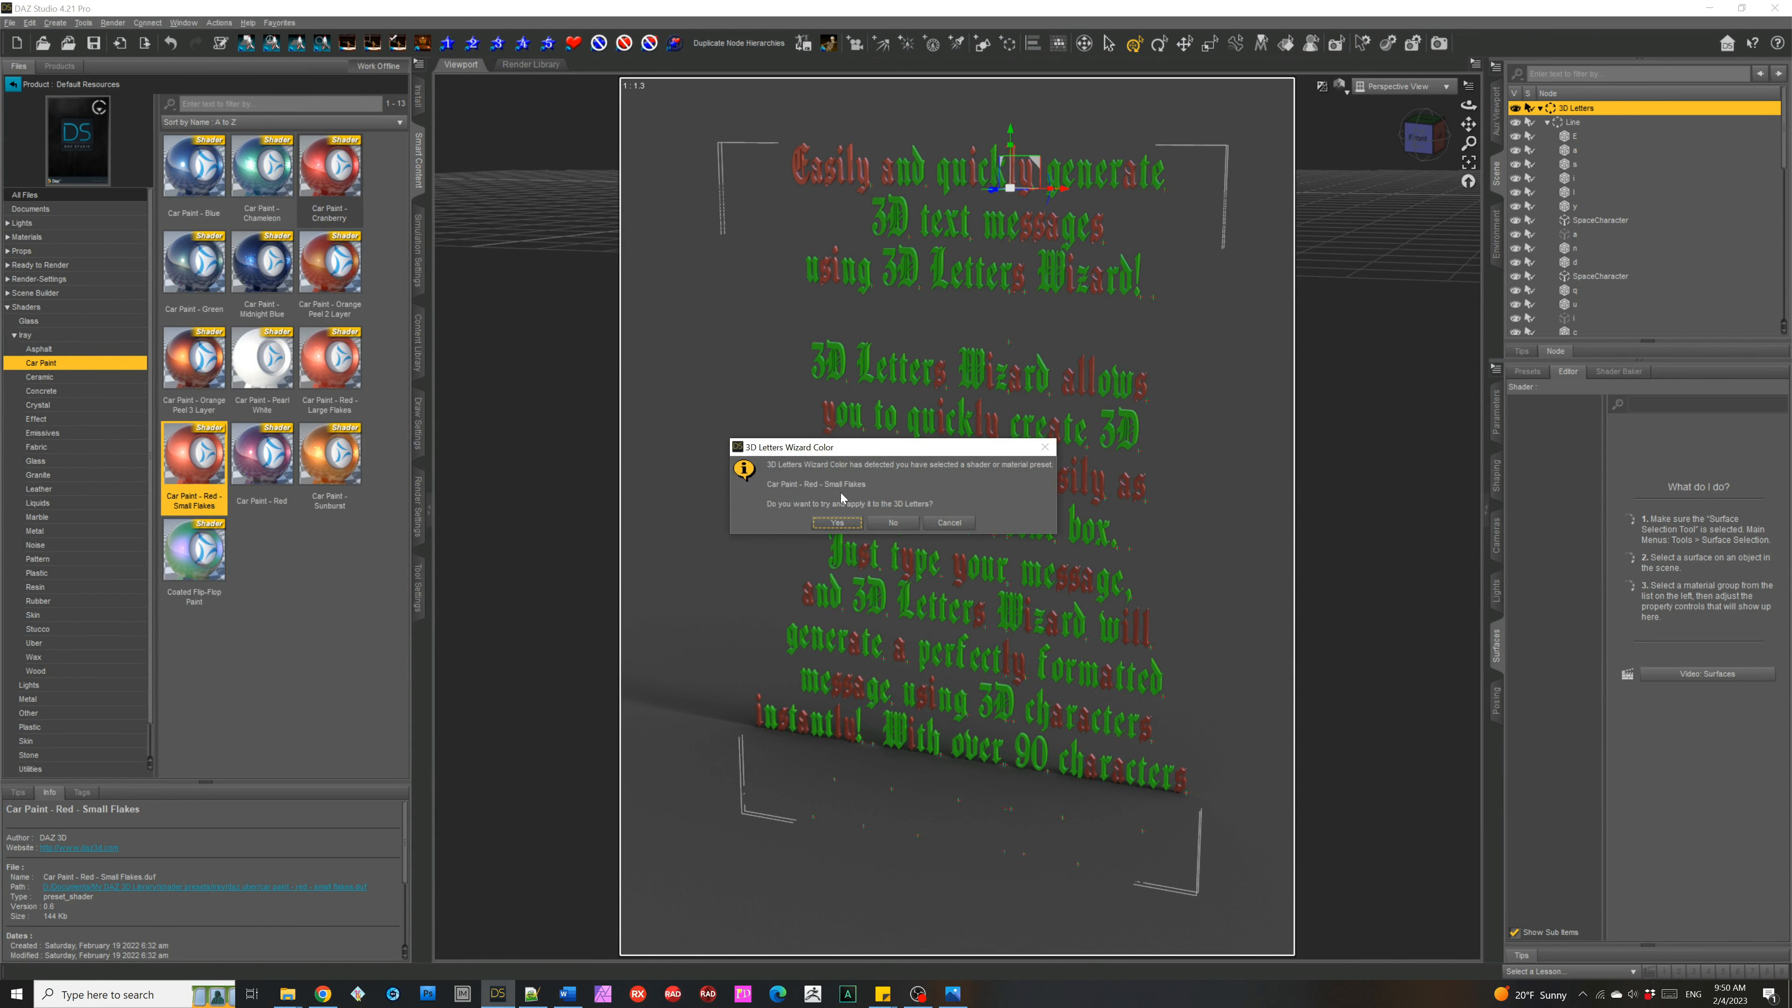
click(853, 526)
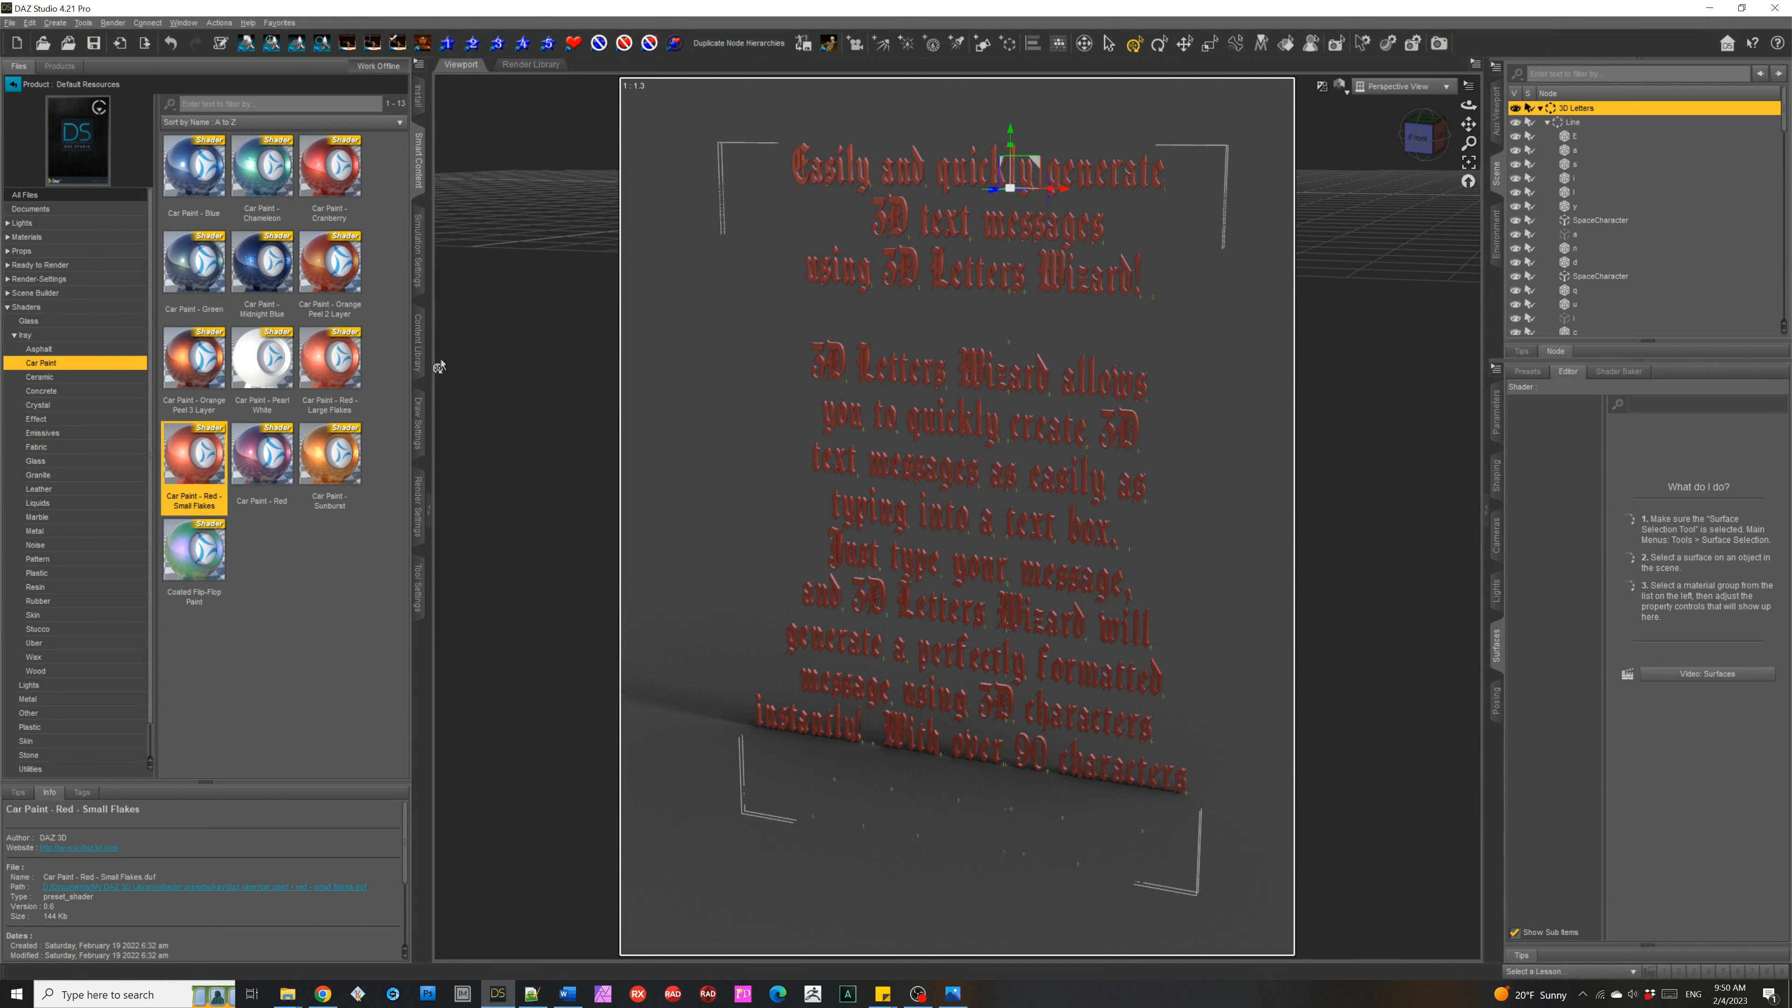
Step: Display the viewport in Texture Shaded, and collapse and deselect the 3D Letters group
click(419, 349)
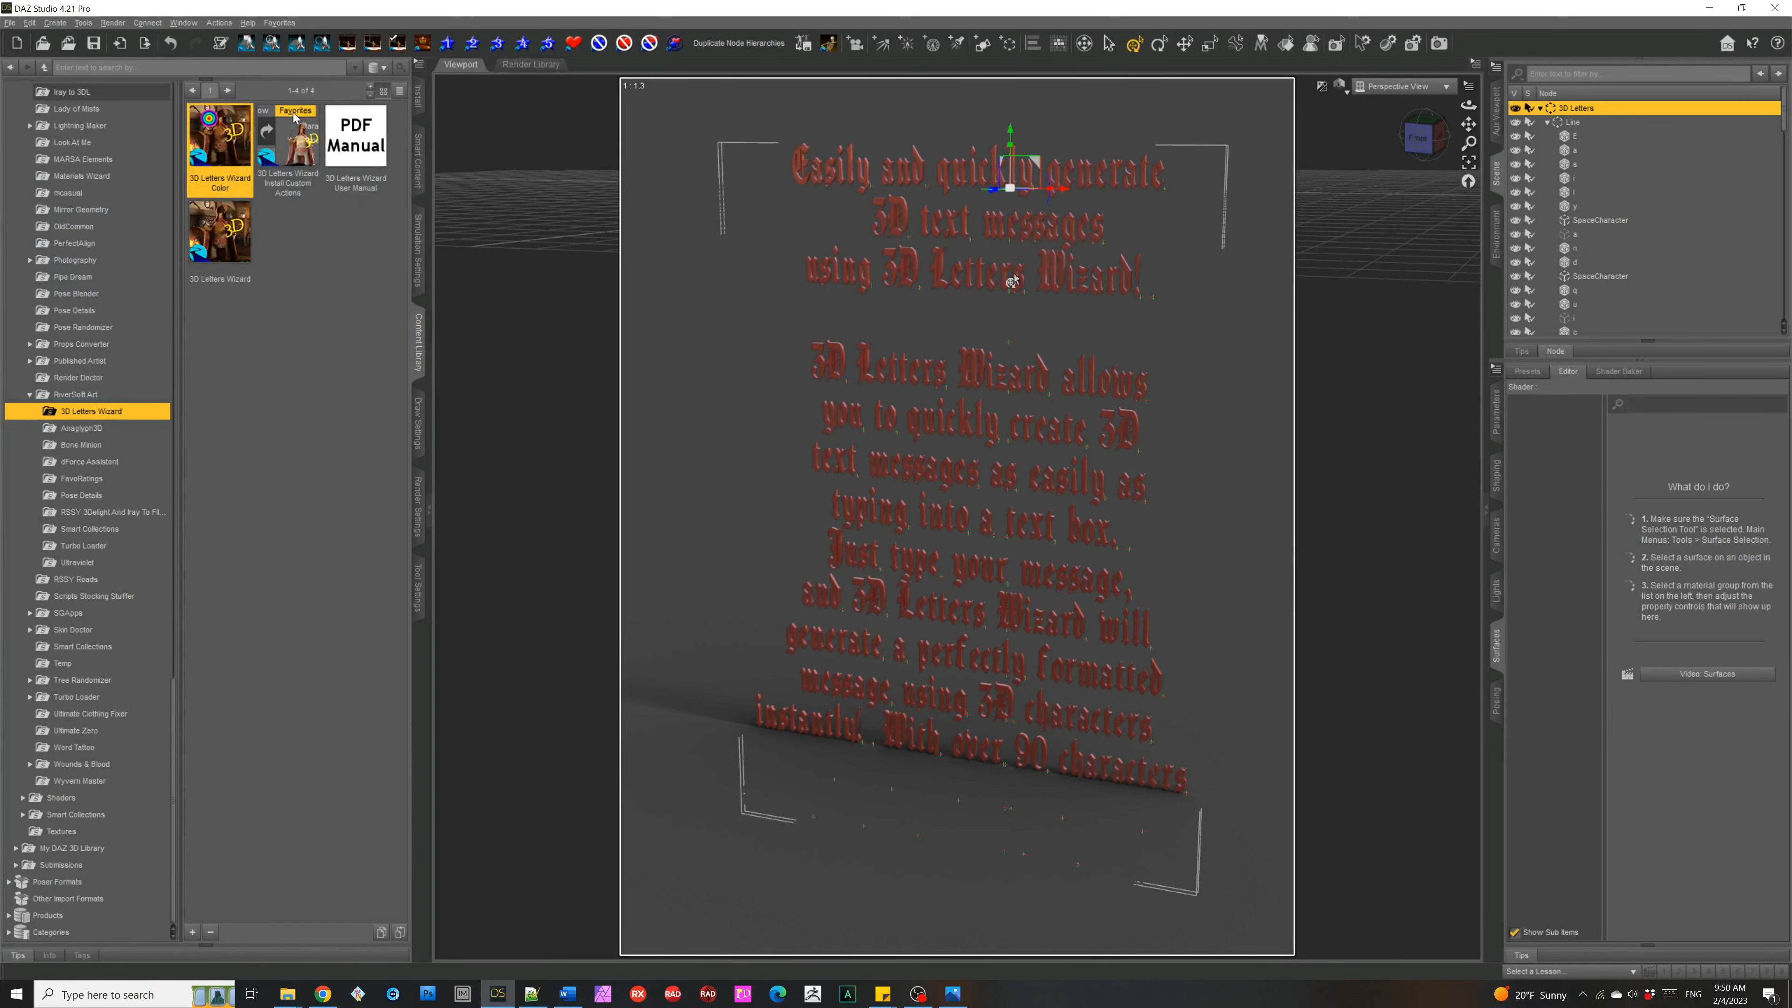
click(1344, 88)
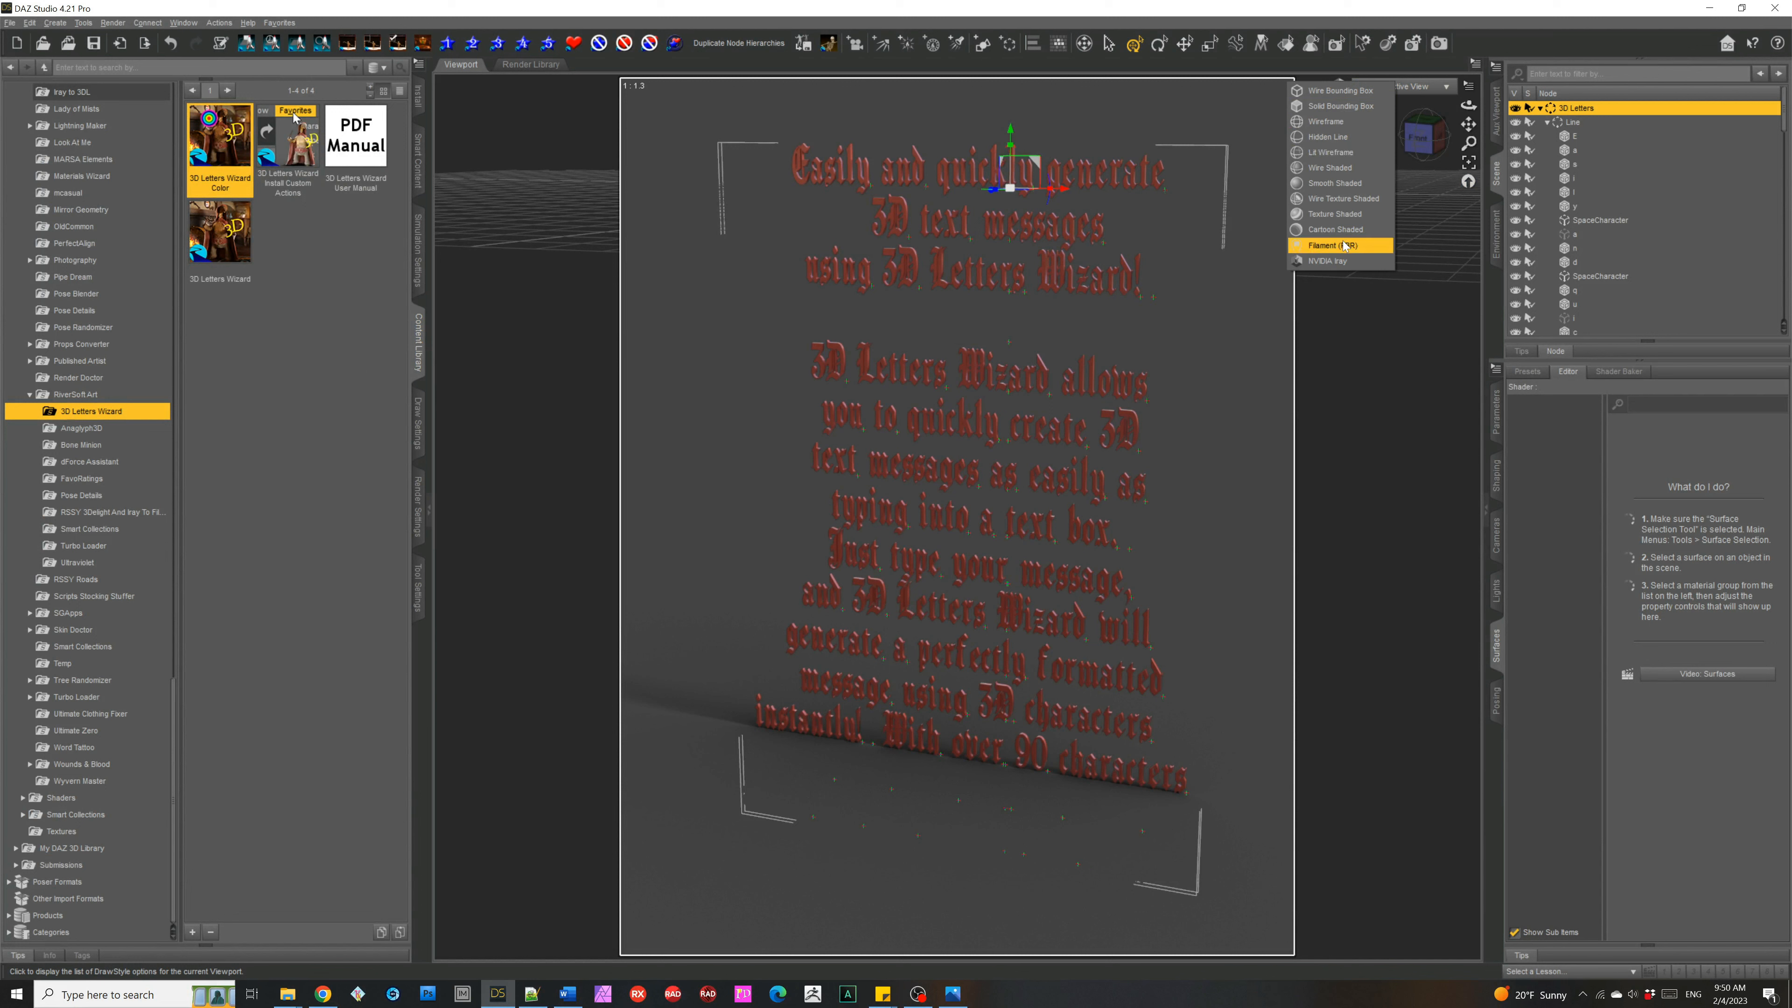
click(1343, 220)
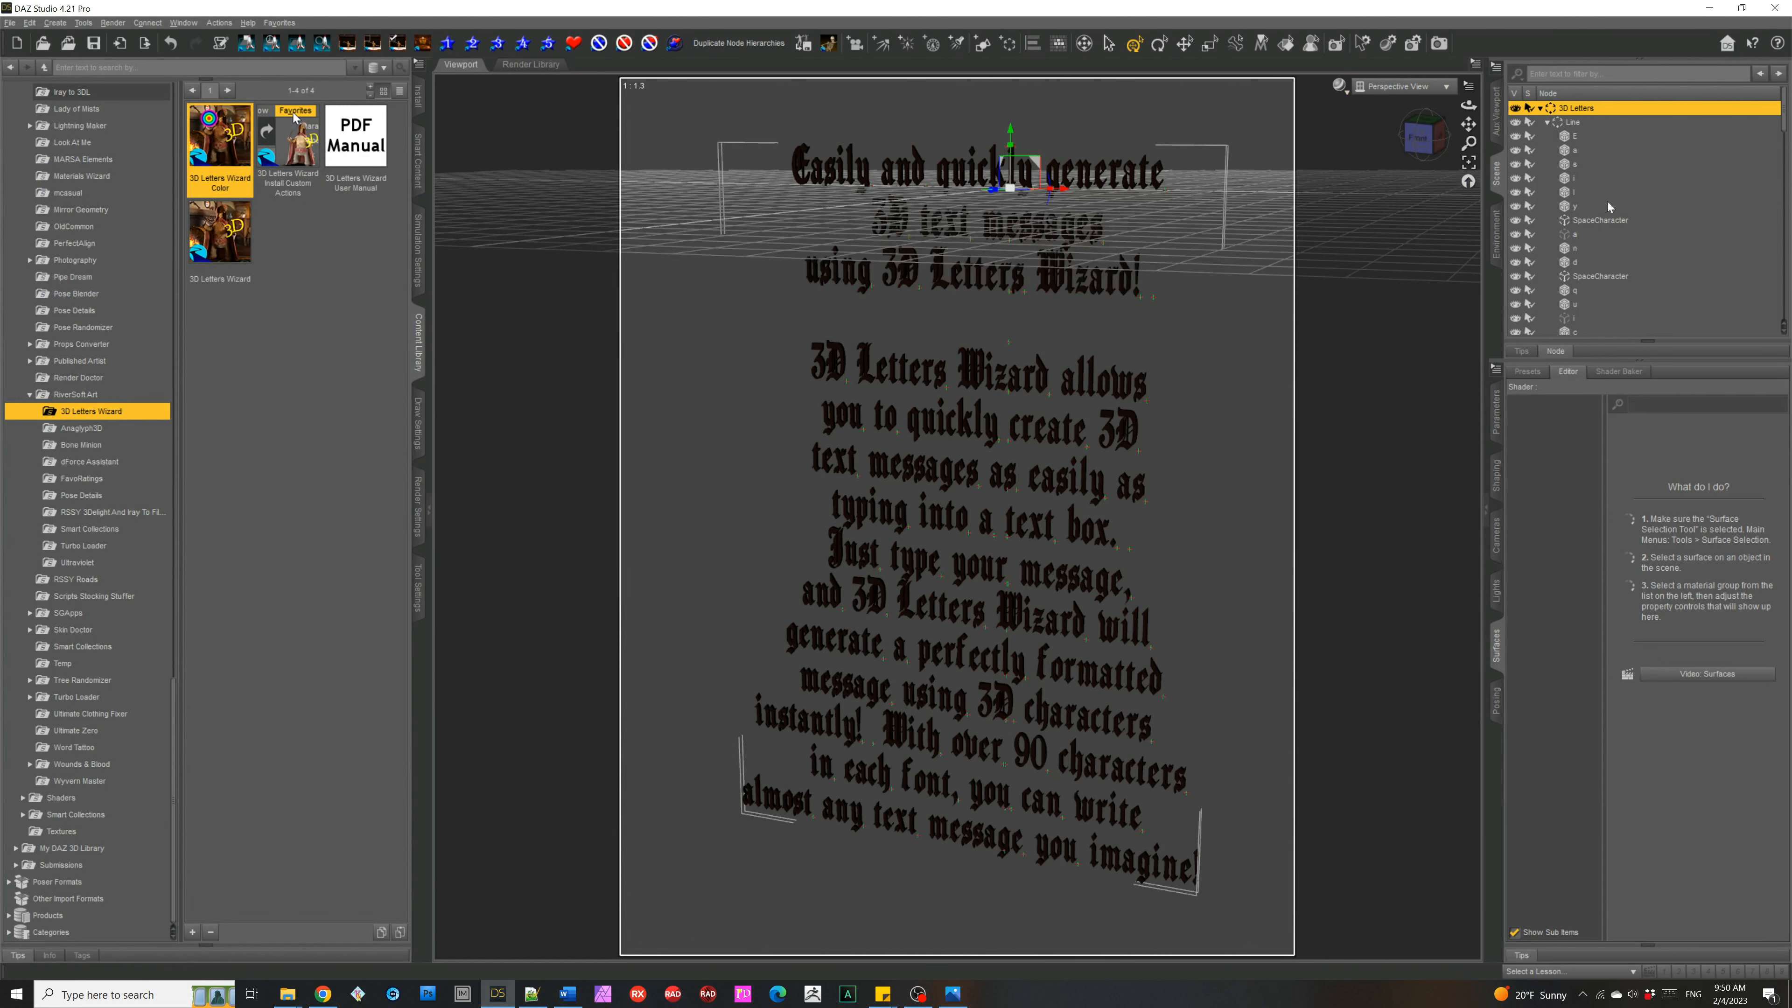
click(1539, 108)
click(1531, 154)
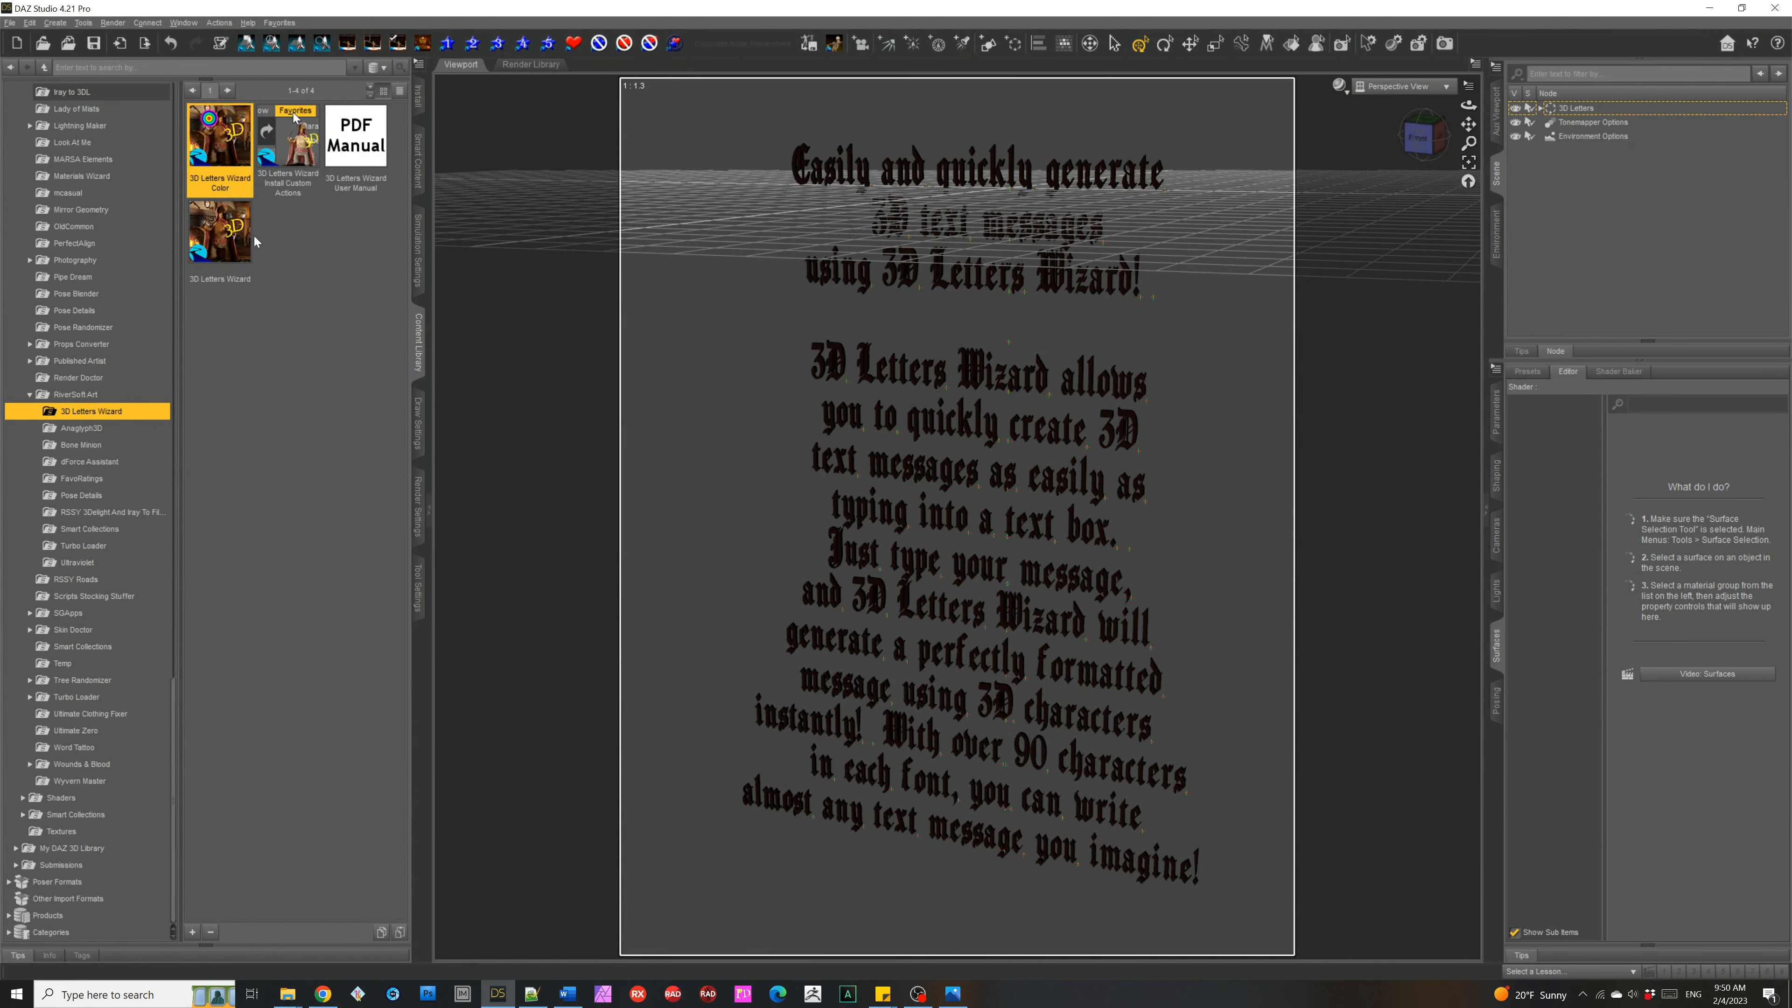
Step: Run the 3D Letters Wizard with nothing selected, reset its settings to the defaults and generate the sample "Lorem ipsum dolor sit amet" message
double_click(220, 232)
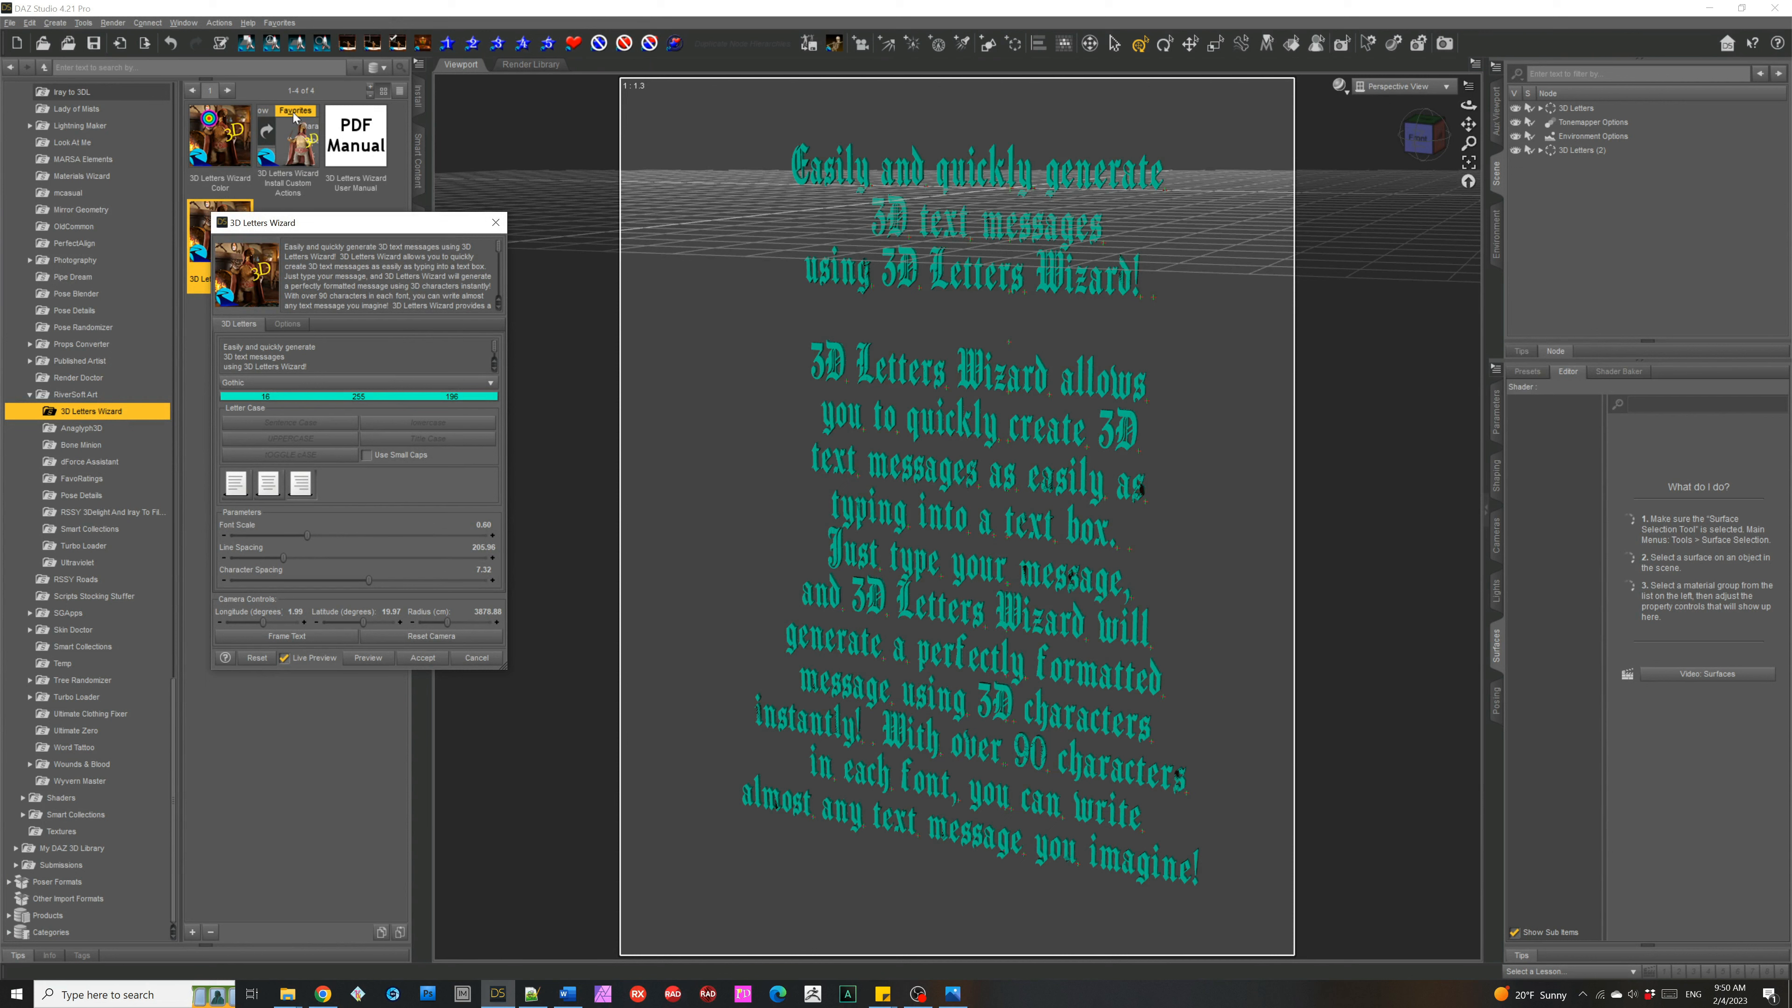
click(353, 365)
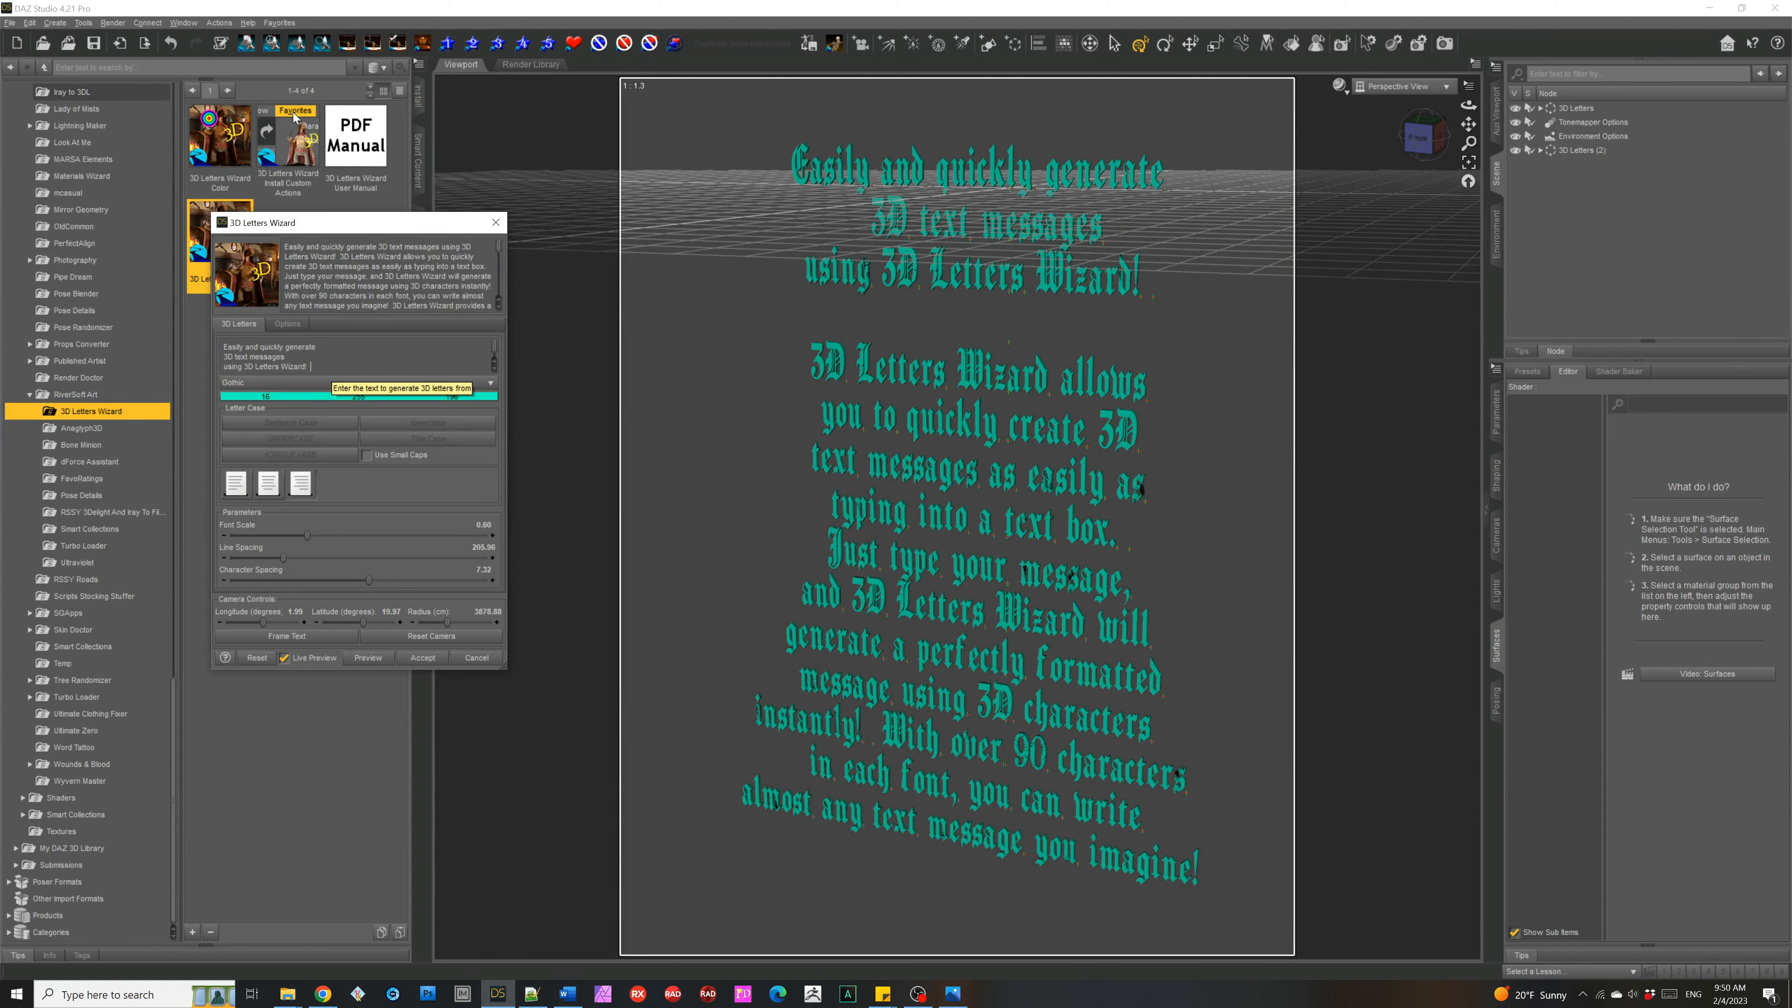
click(256, 658)
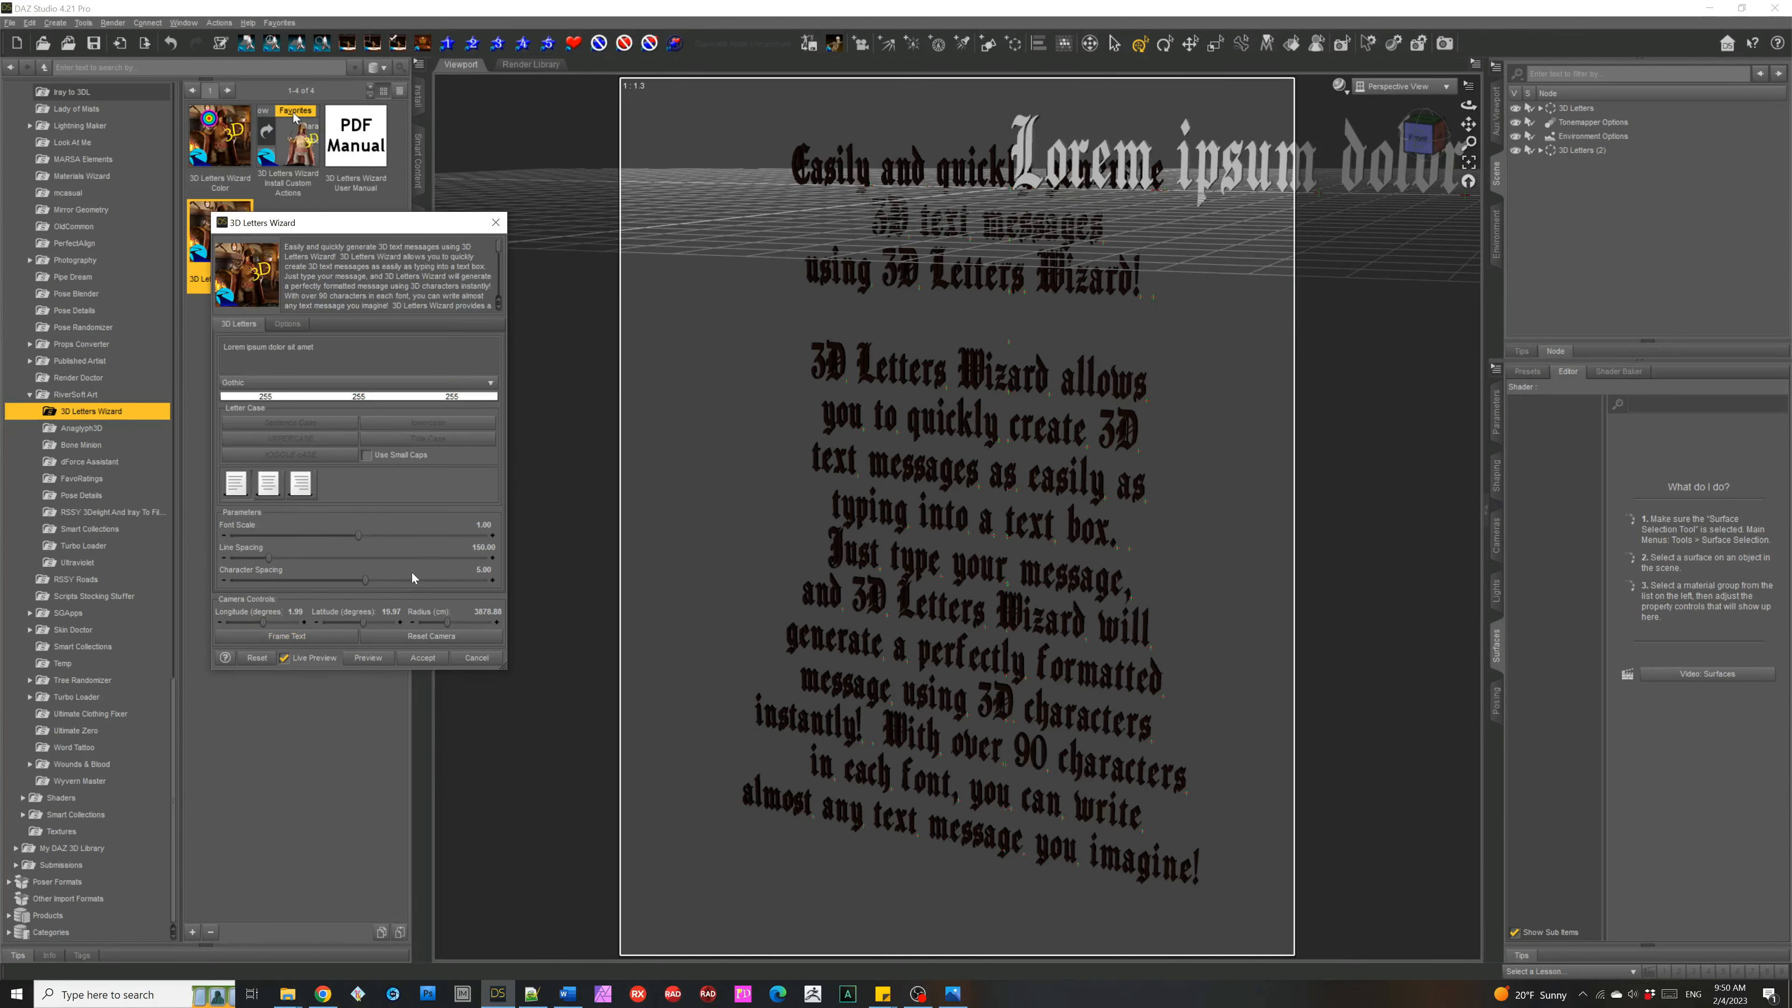
click(423, 657)
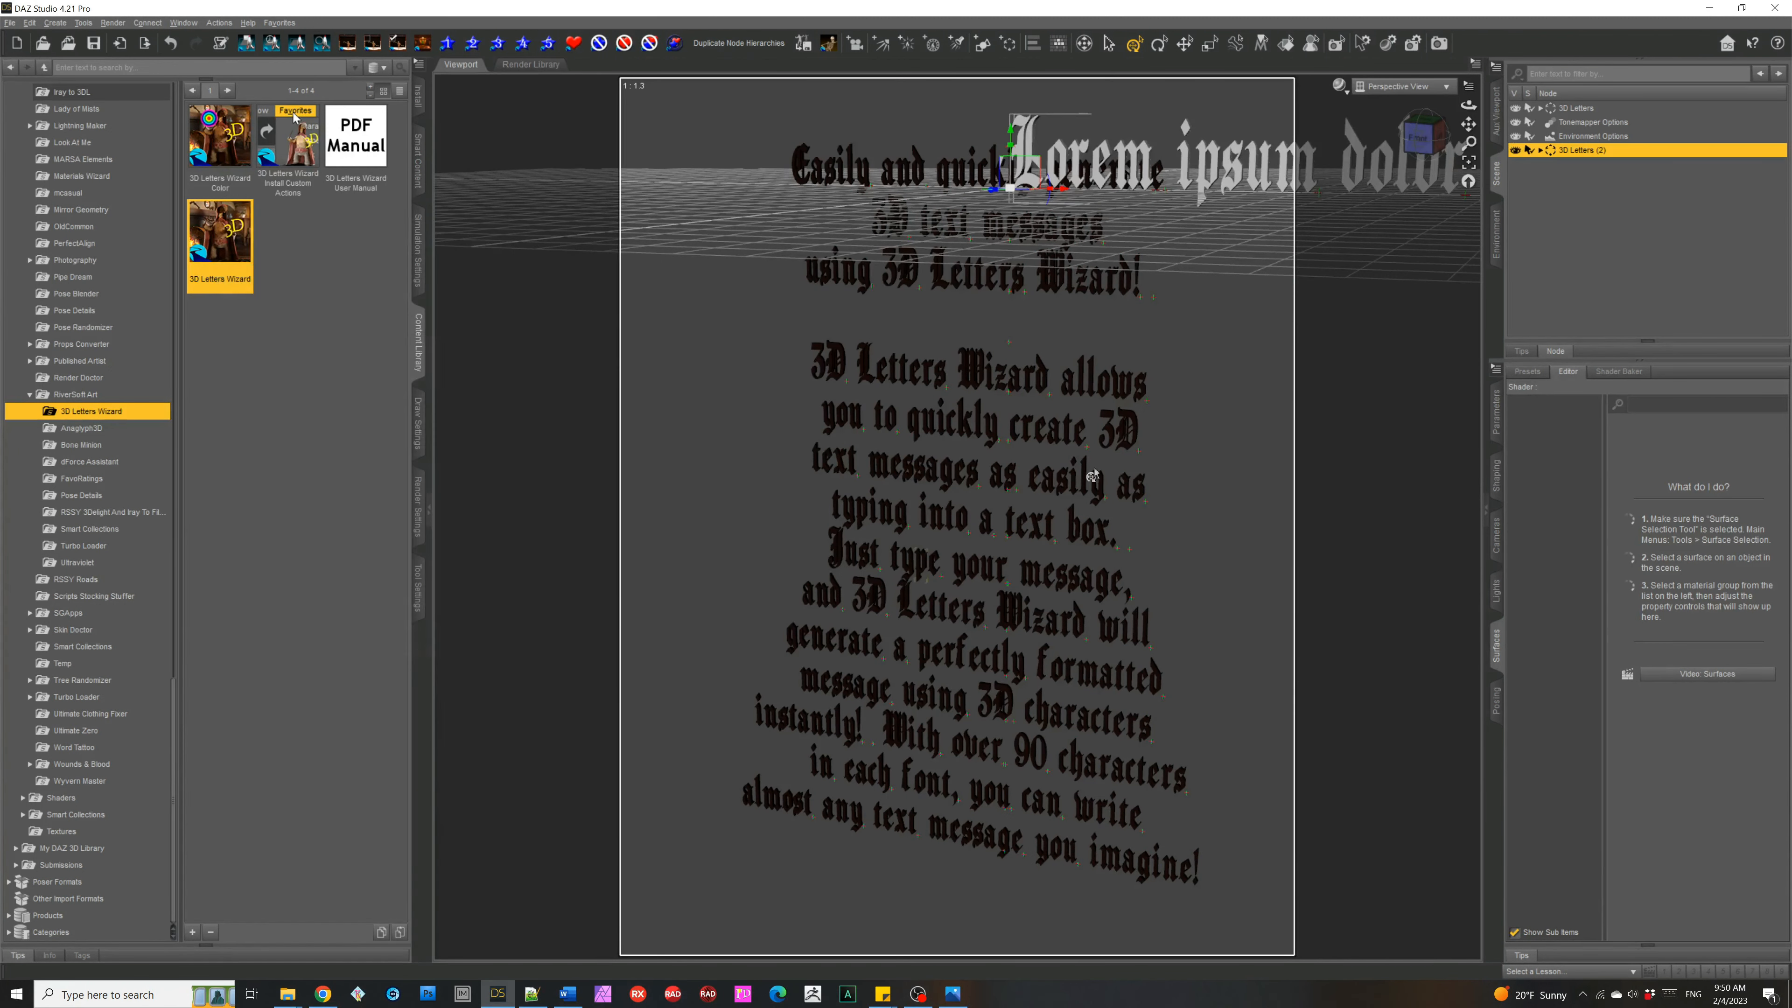
Step: Start another 3D Letters Wizard message with nothing selected and replace the sample text with "Hello there"
click(1625, 210)
double_click(220, 240)
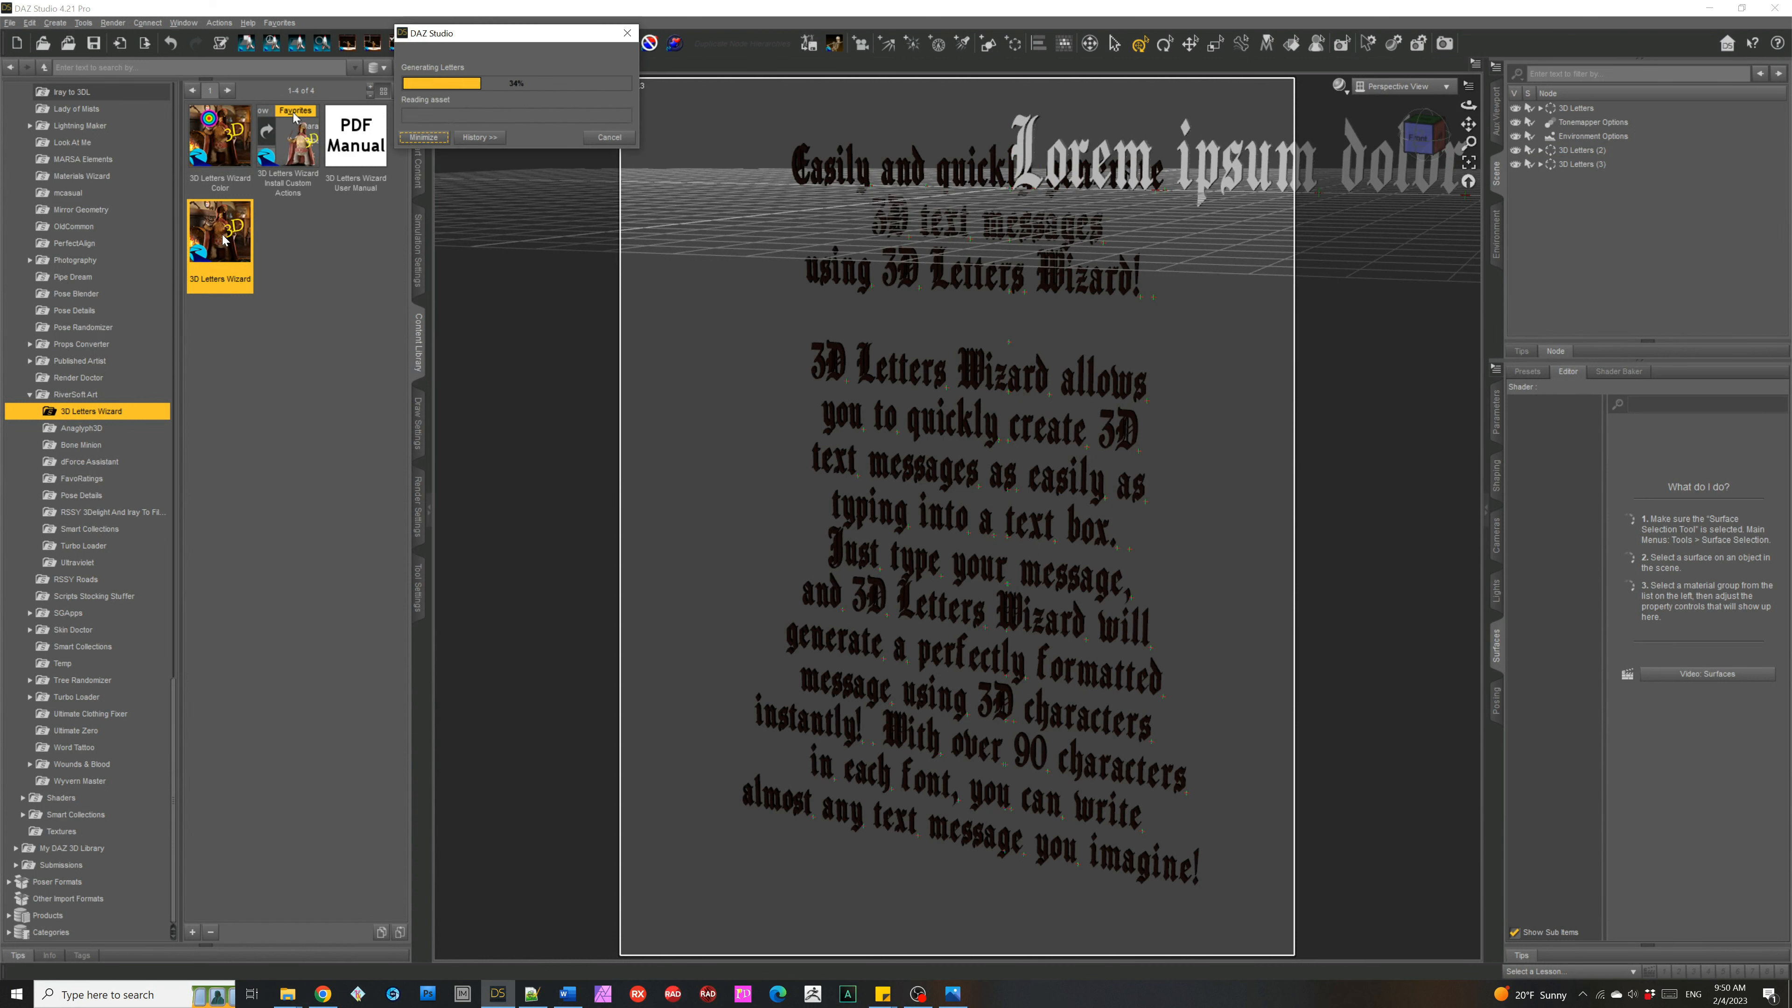
key(ctrl+a)
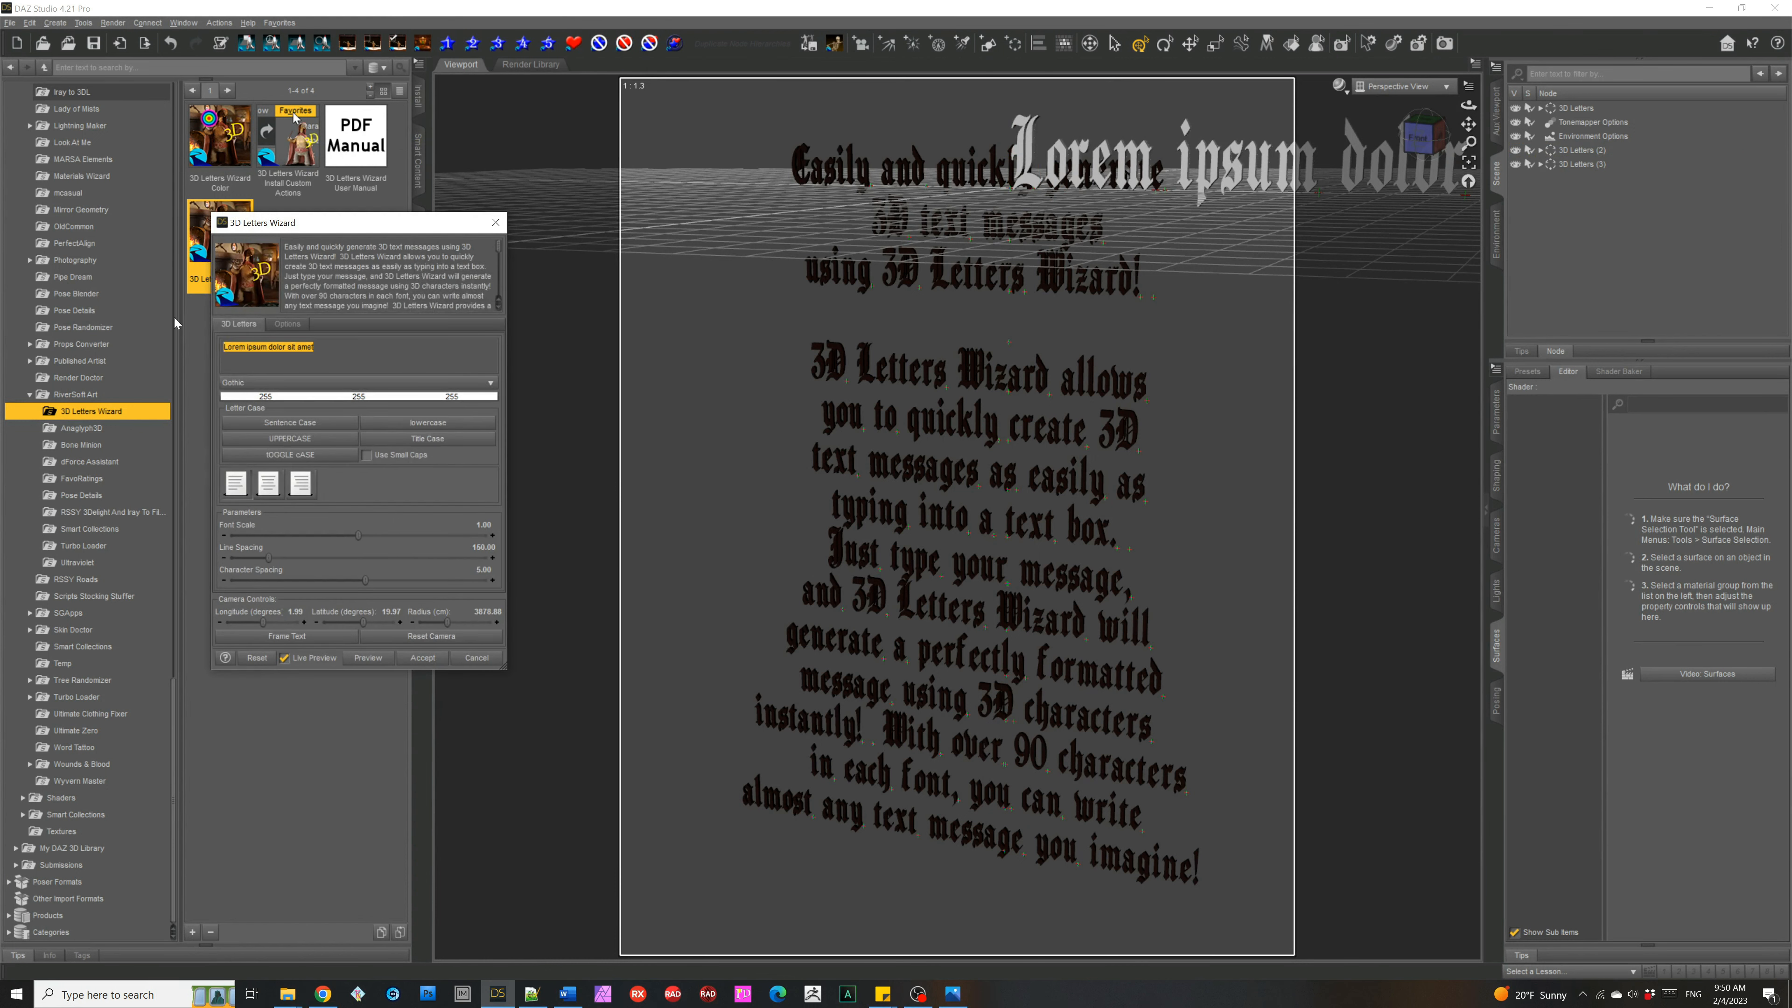
text(Hel)
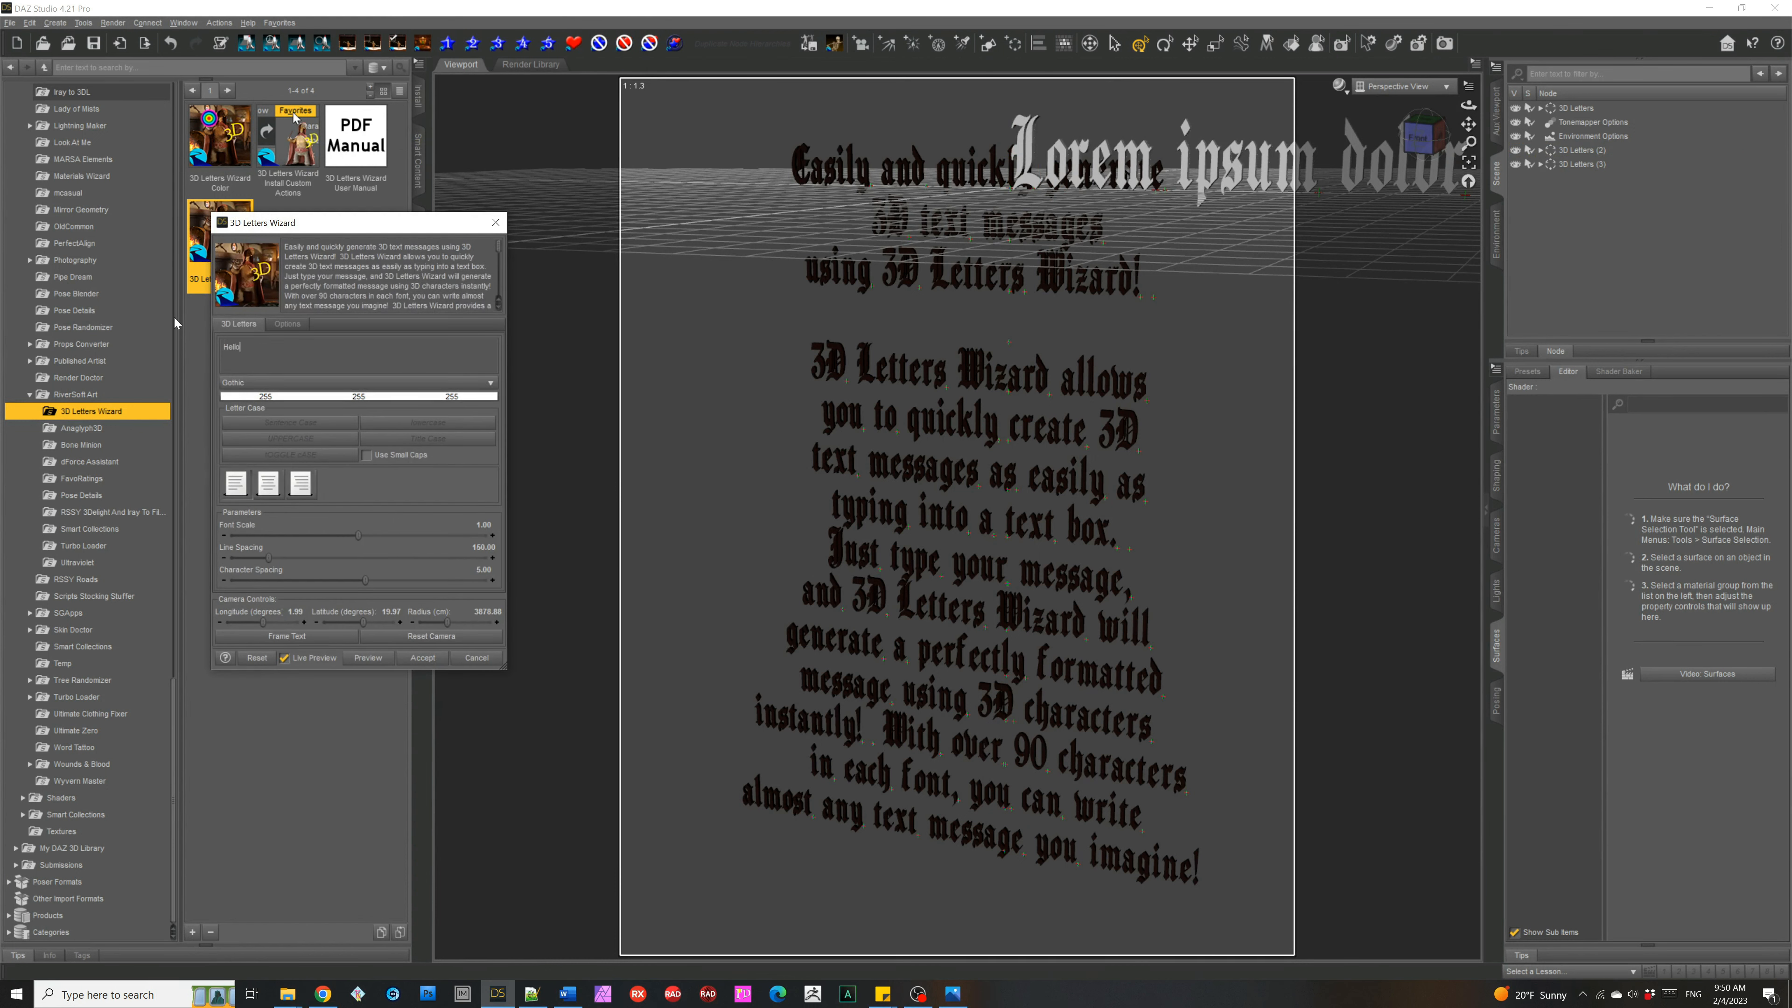
text(lo there)
Step: Set the "Hello there" message's font to Serif and its character spacing to about 7, and generate it
click(261, 383)
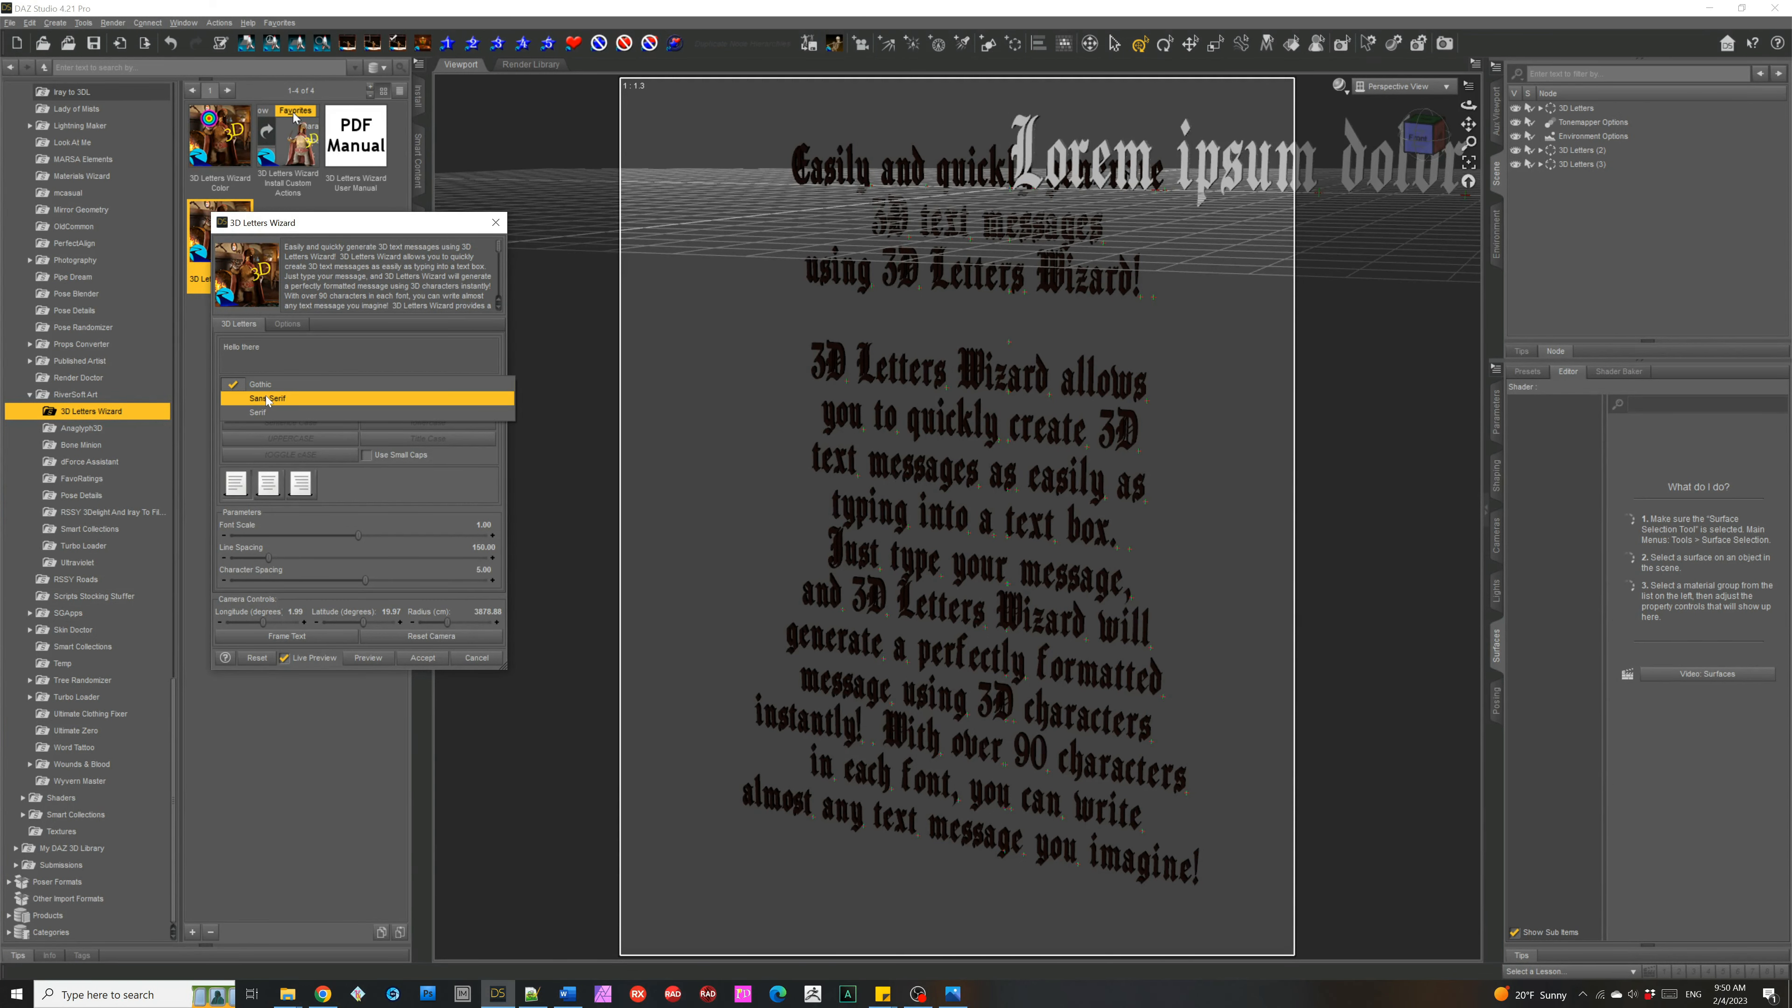
click(258, 412)
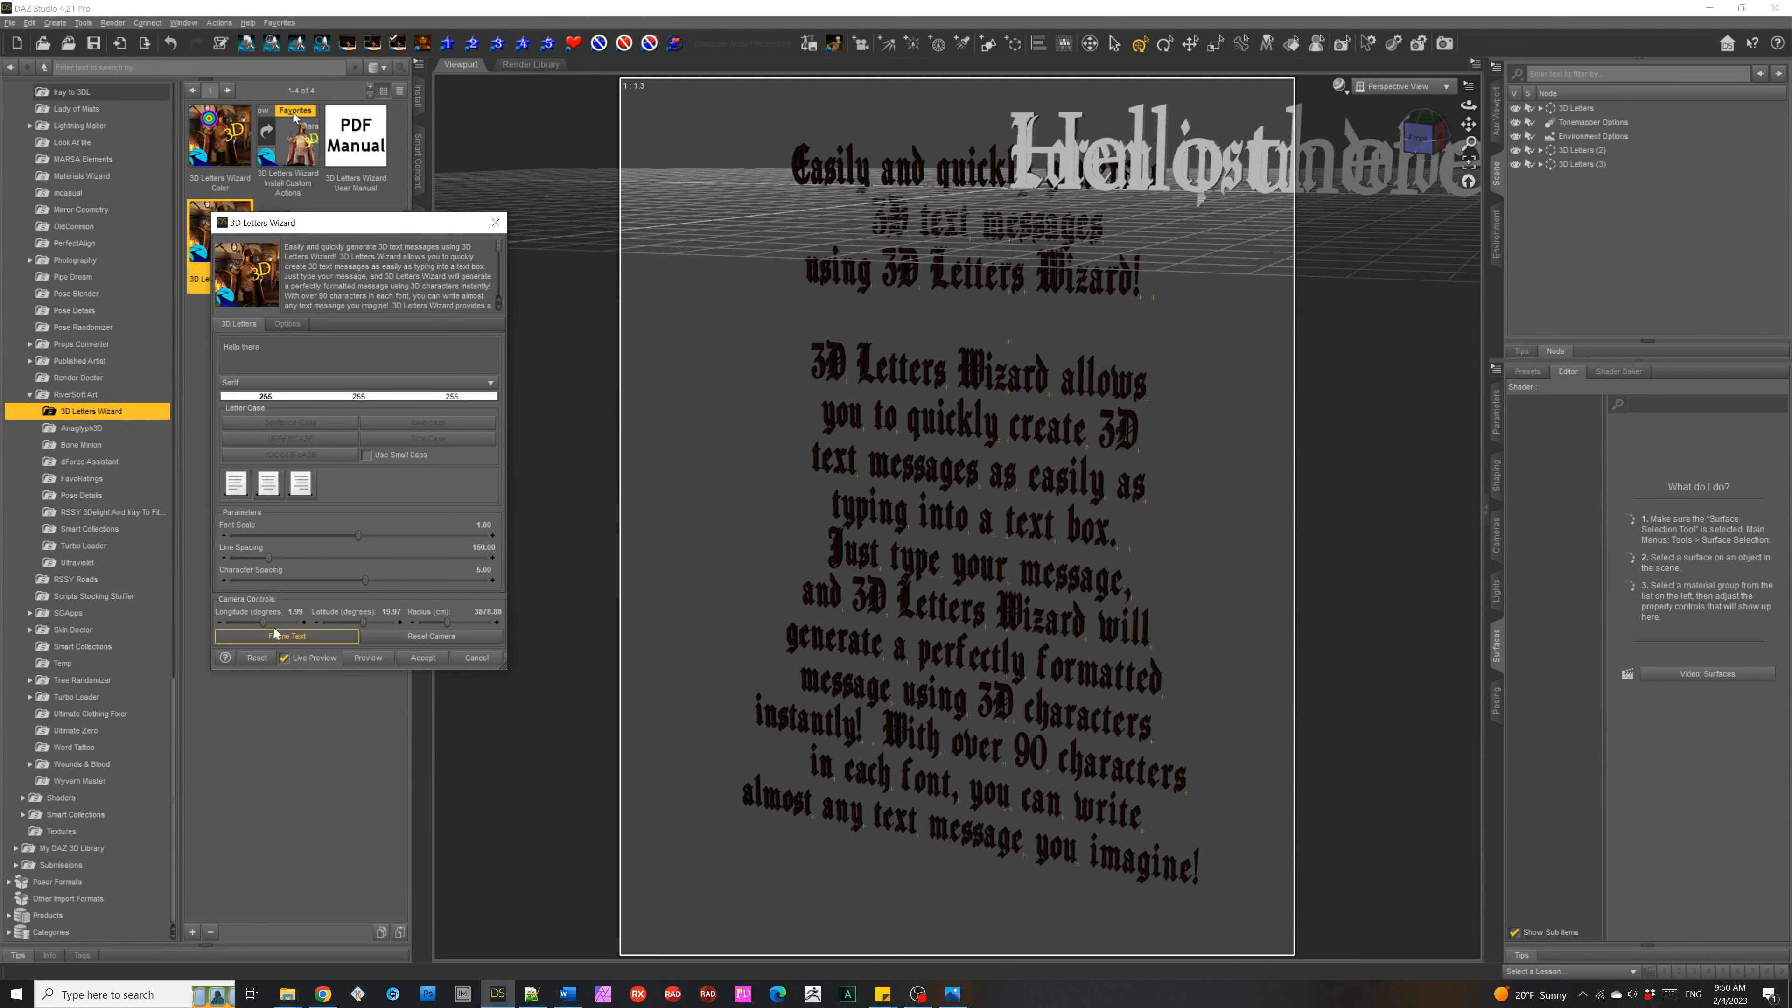
drag(364, 581, 367, 572)
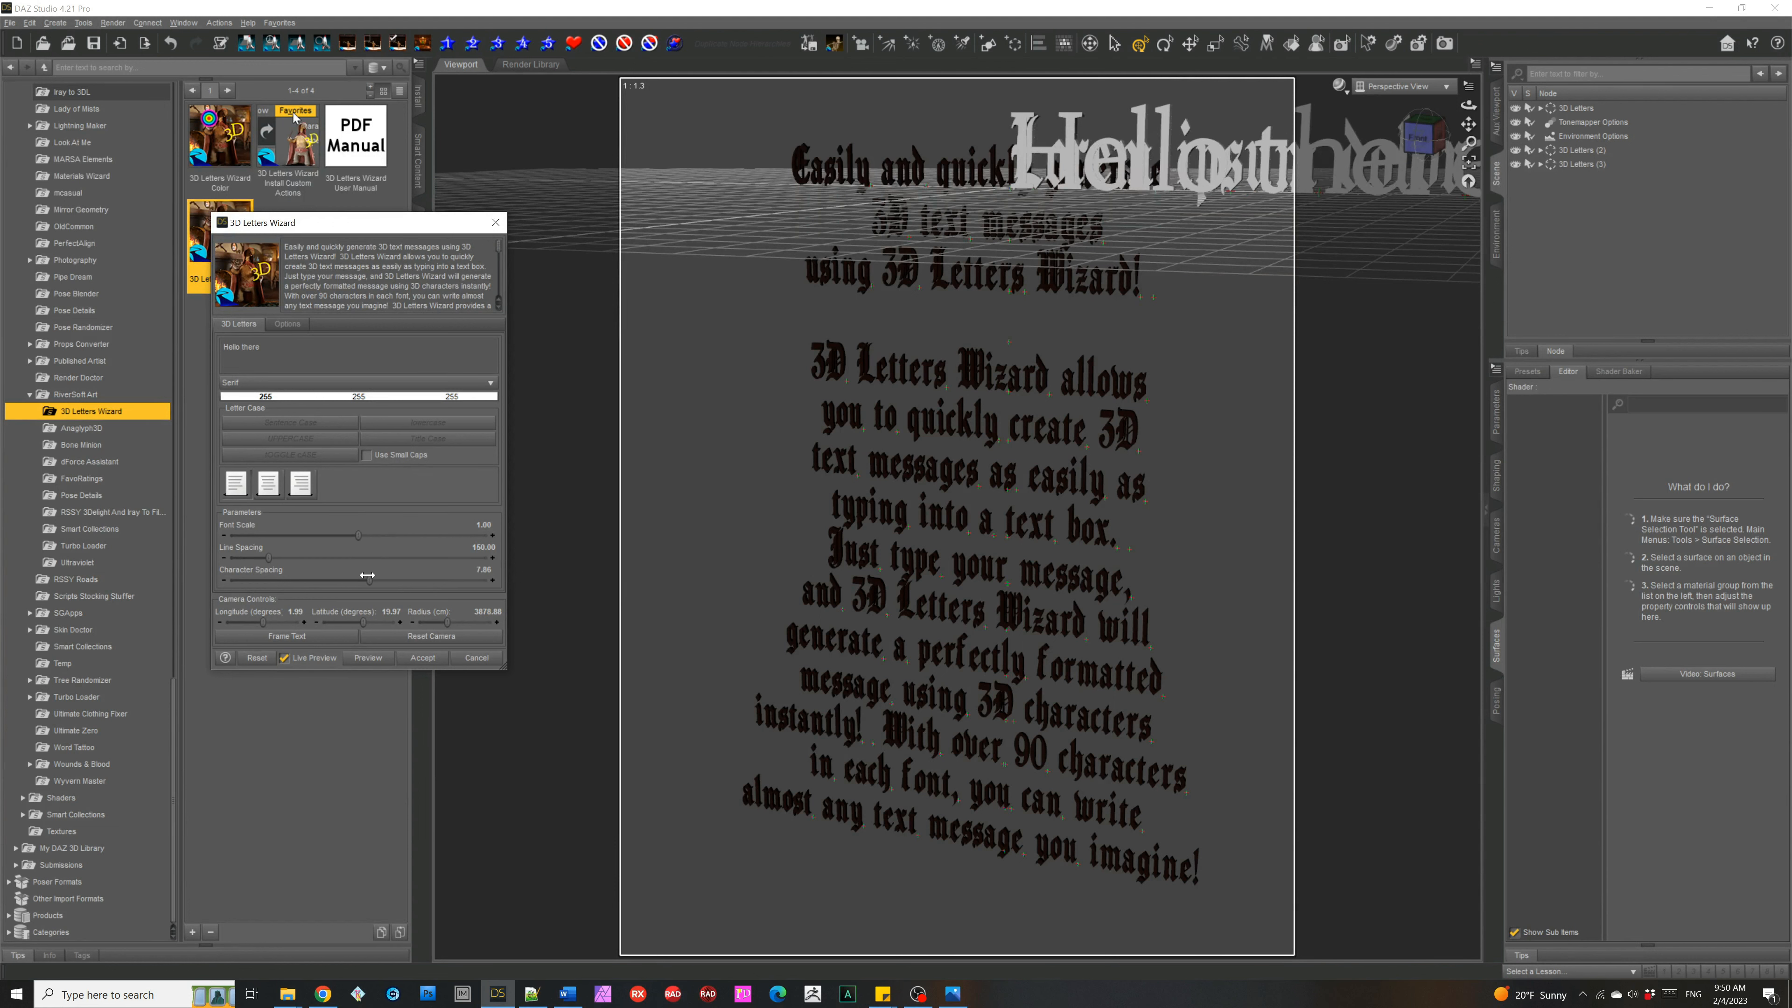
click(425, 661)
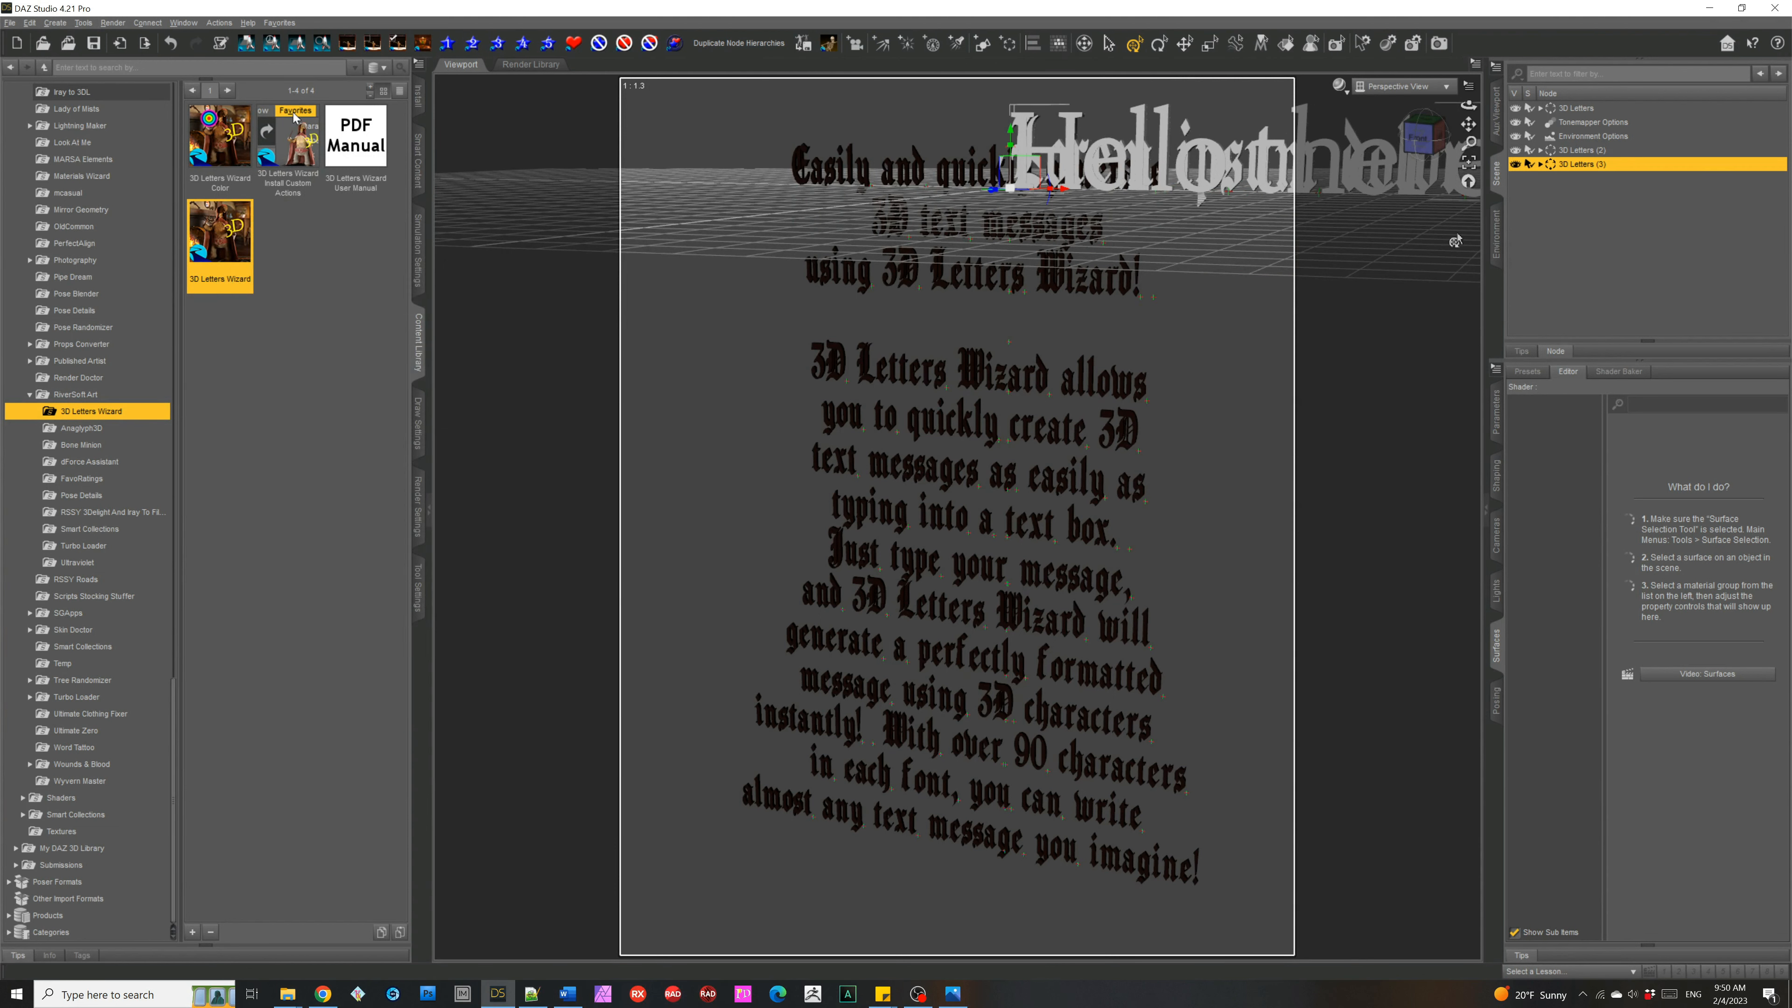
Step: Move the "Hello there" group to about X -637 and Y 245, rotate it about -35° around Y, and frame it with the first message
click(1496, 409)
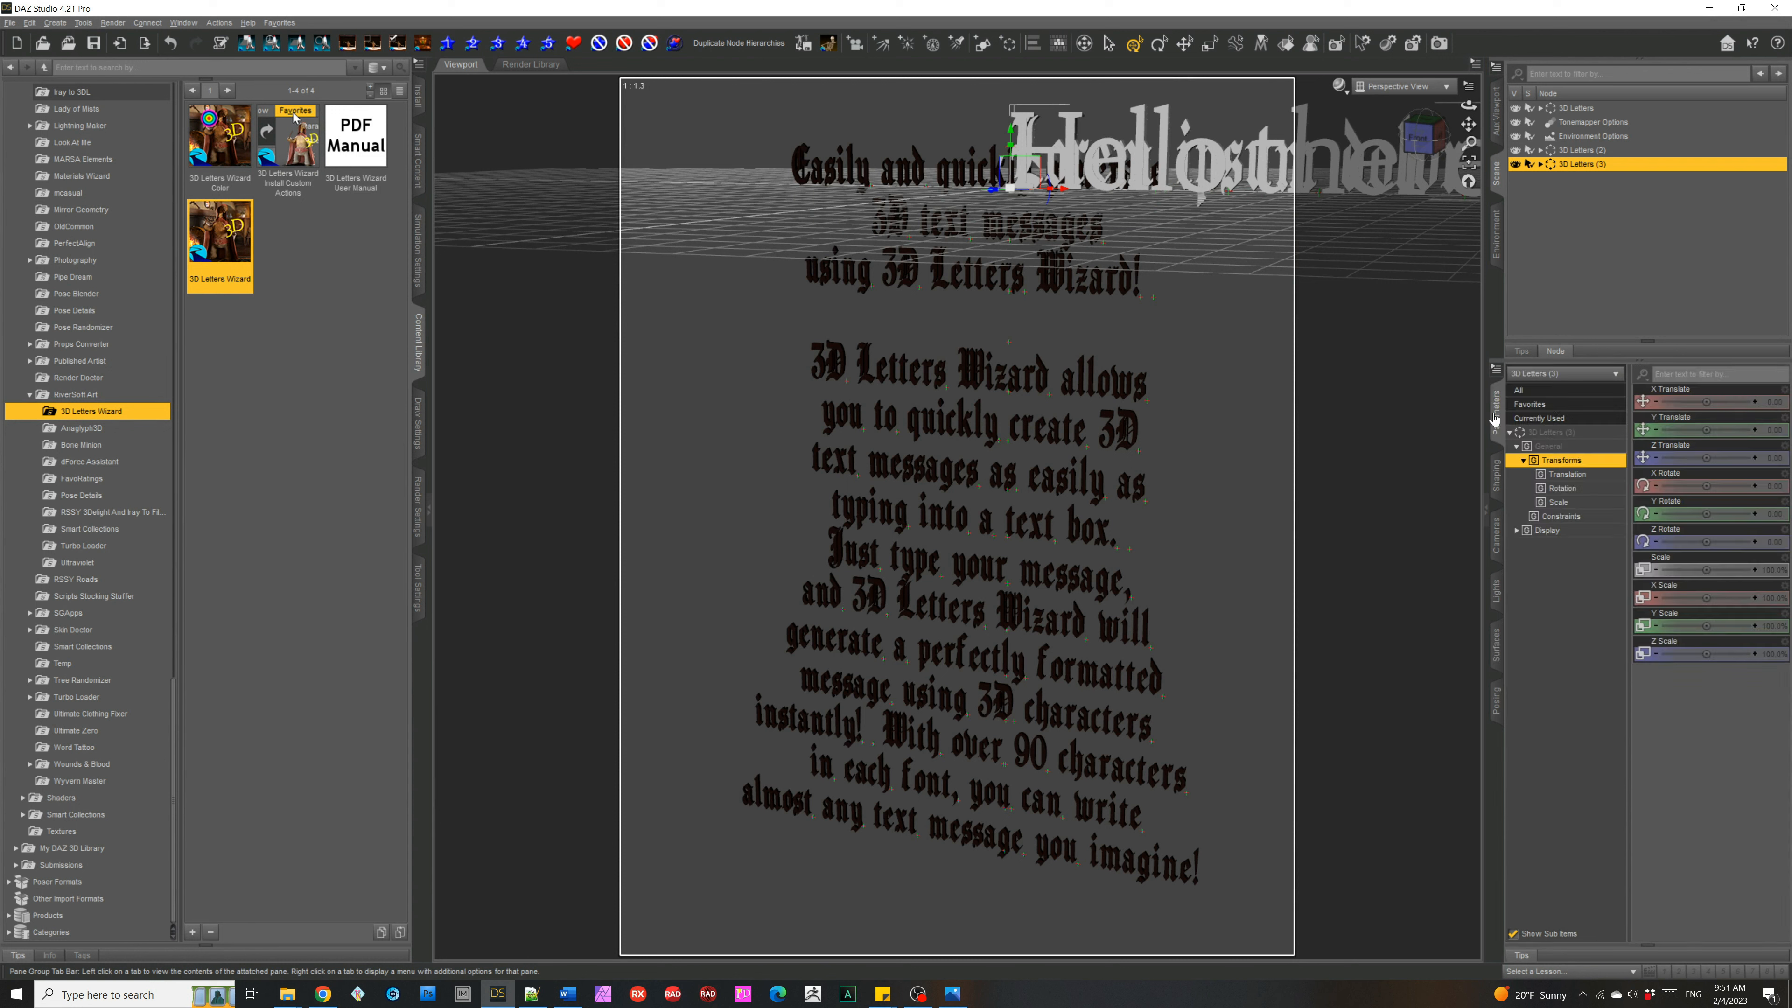
drag(1708, 399, 1587, 399)
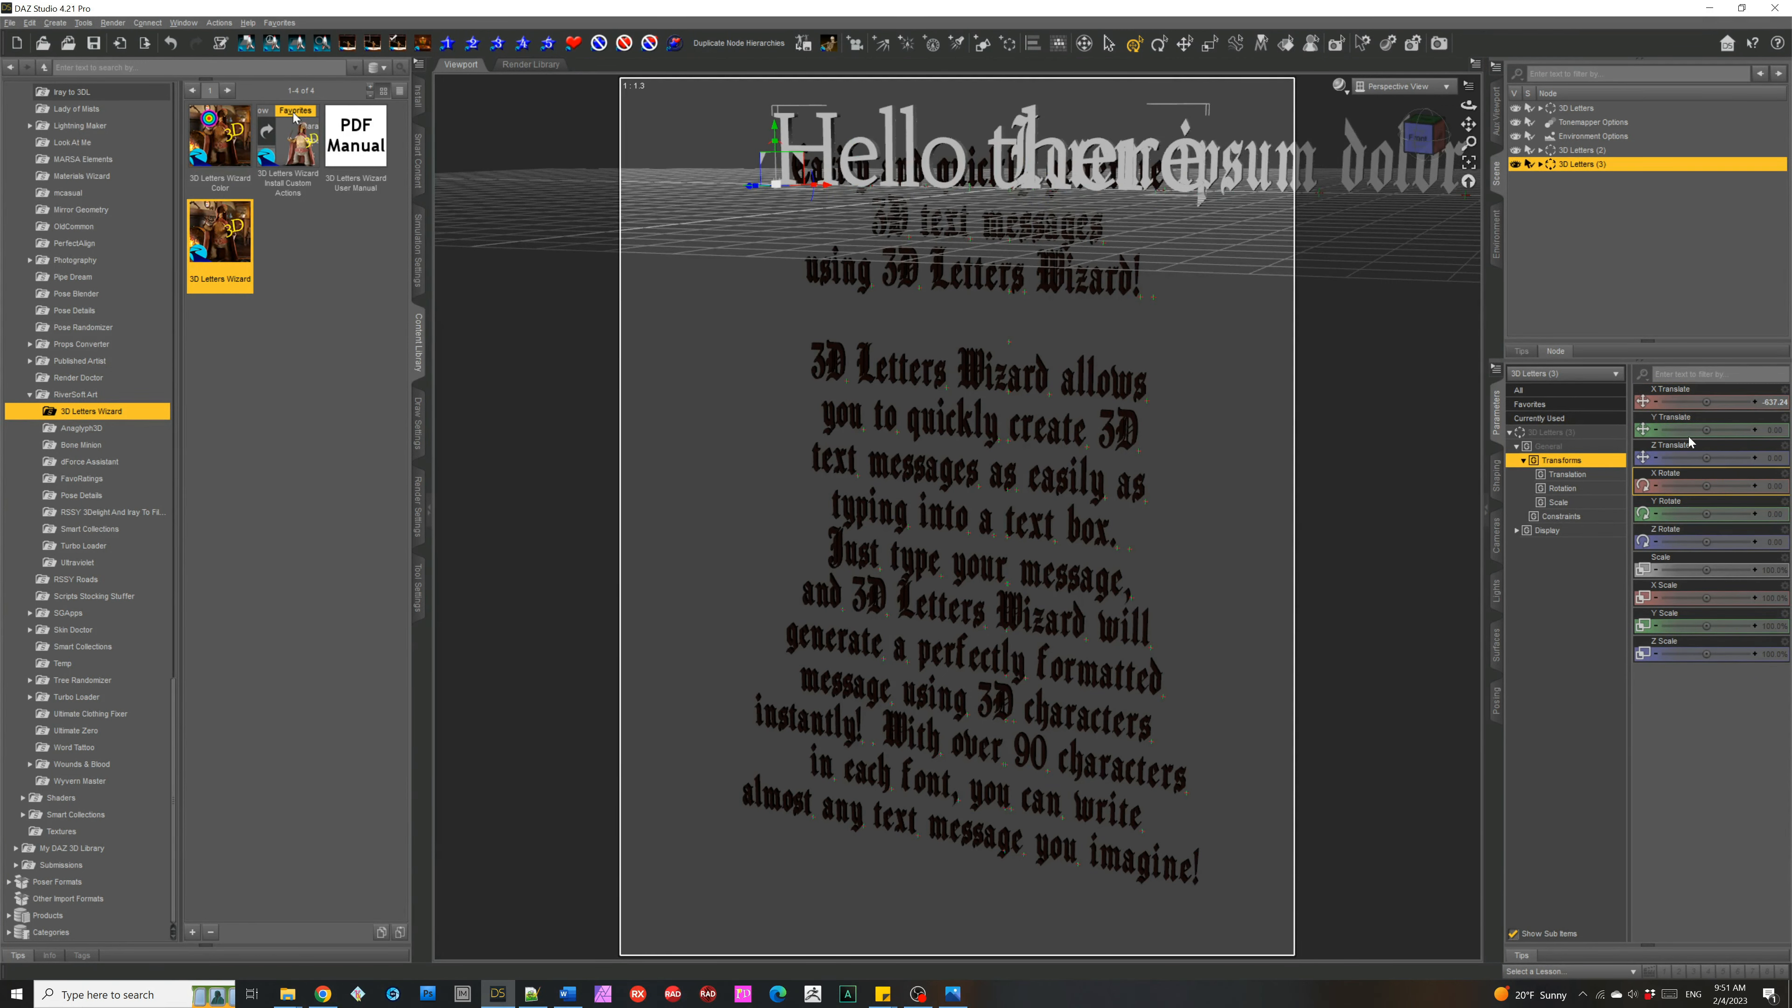
drag(1706, 430, 1731, 430)
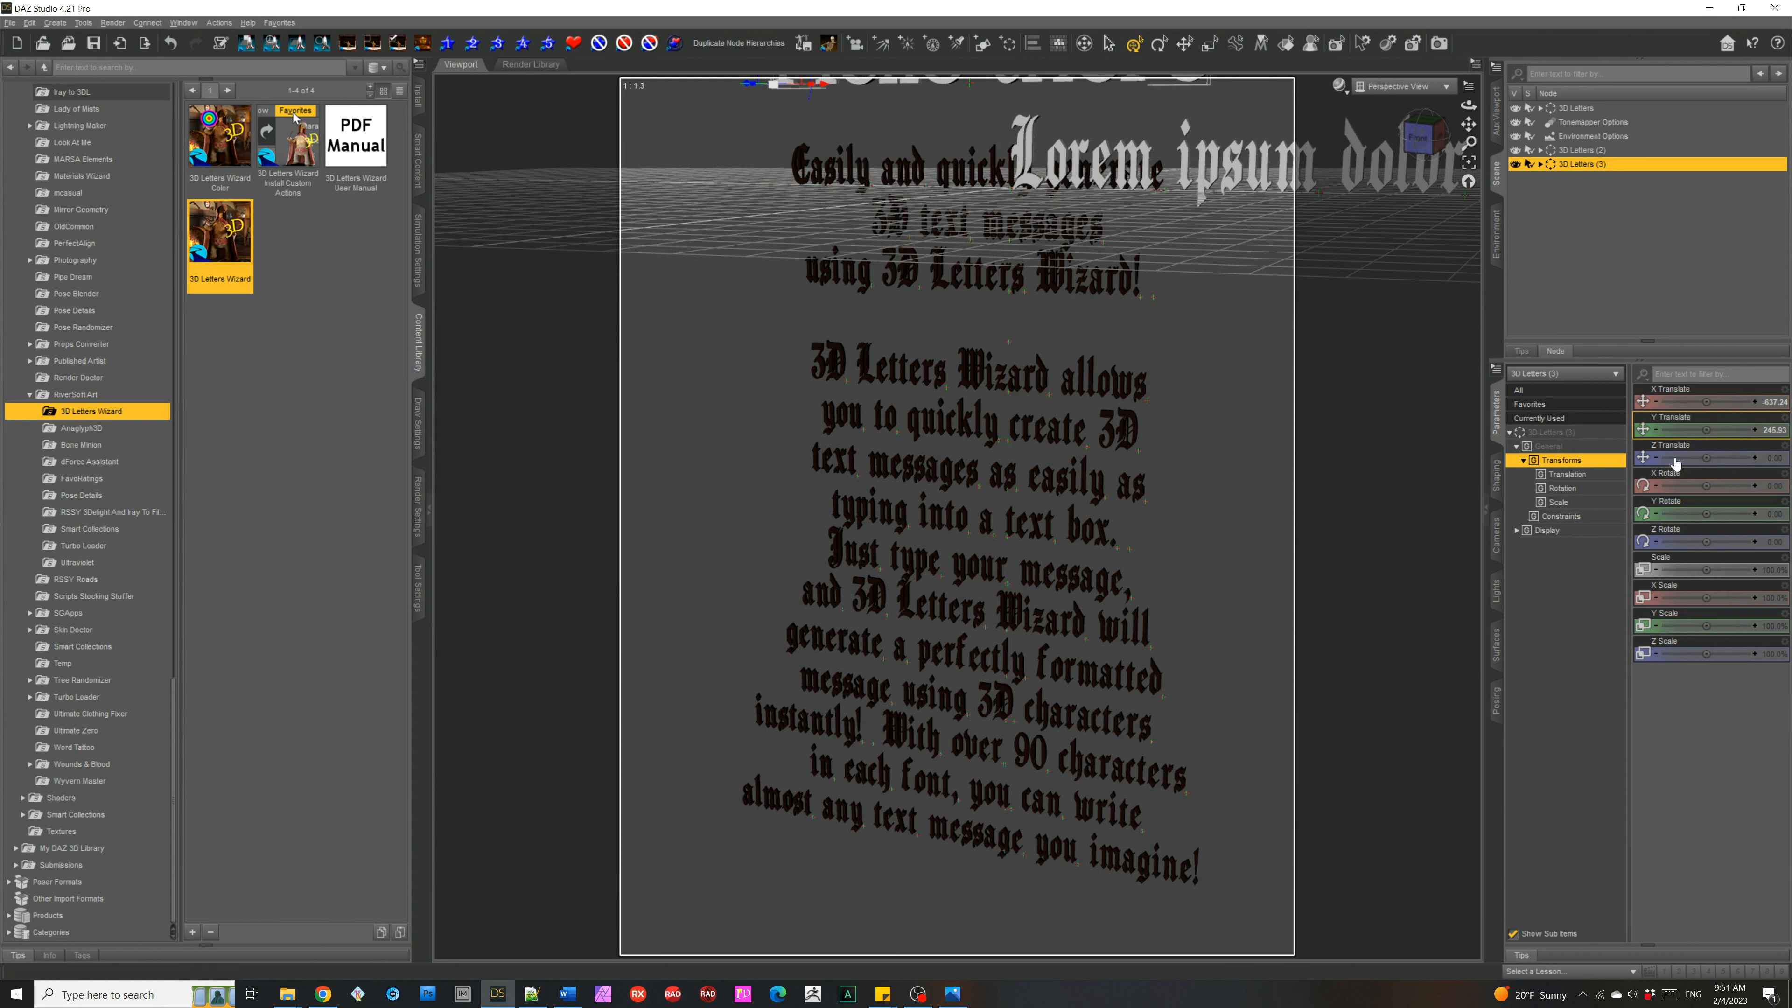
drag(1705, 514, 1682, 514)
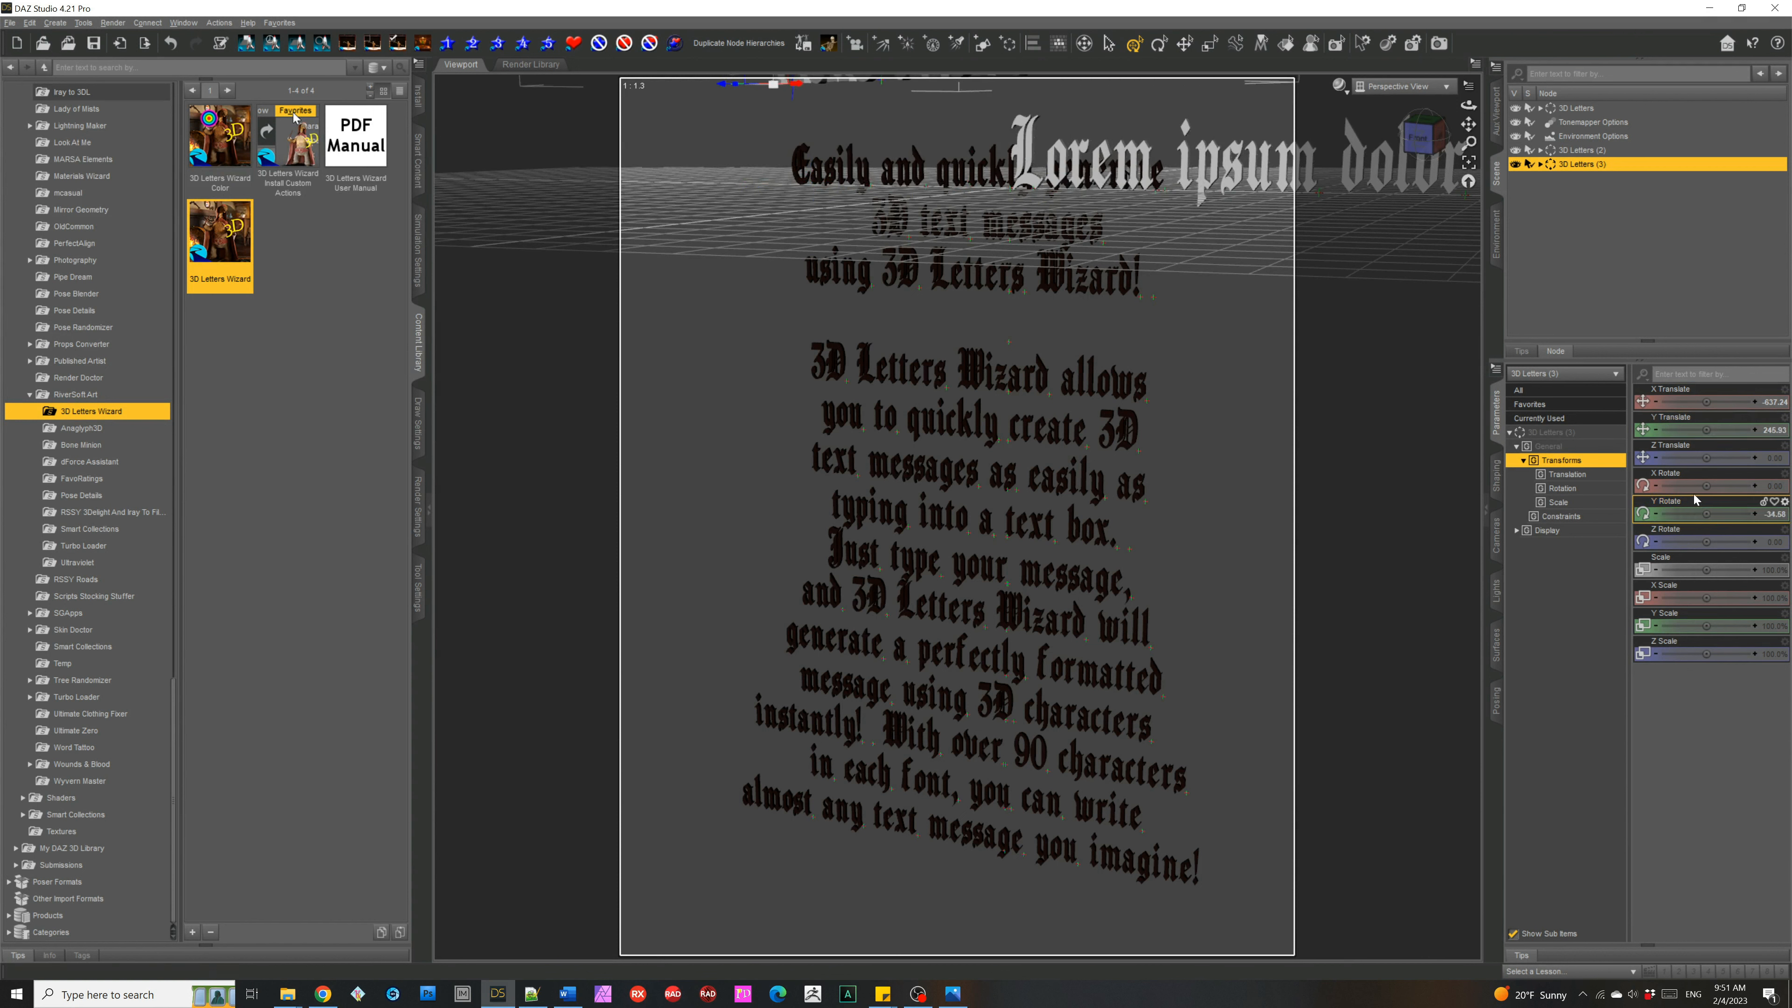
ctrl+click(1583, 110)
key(ctrl+f)
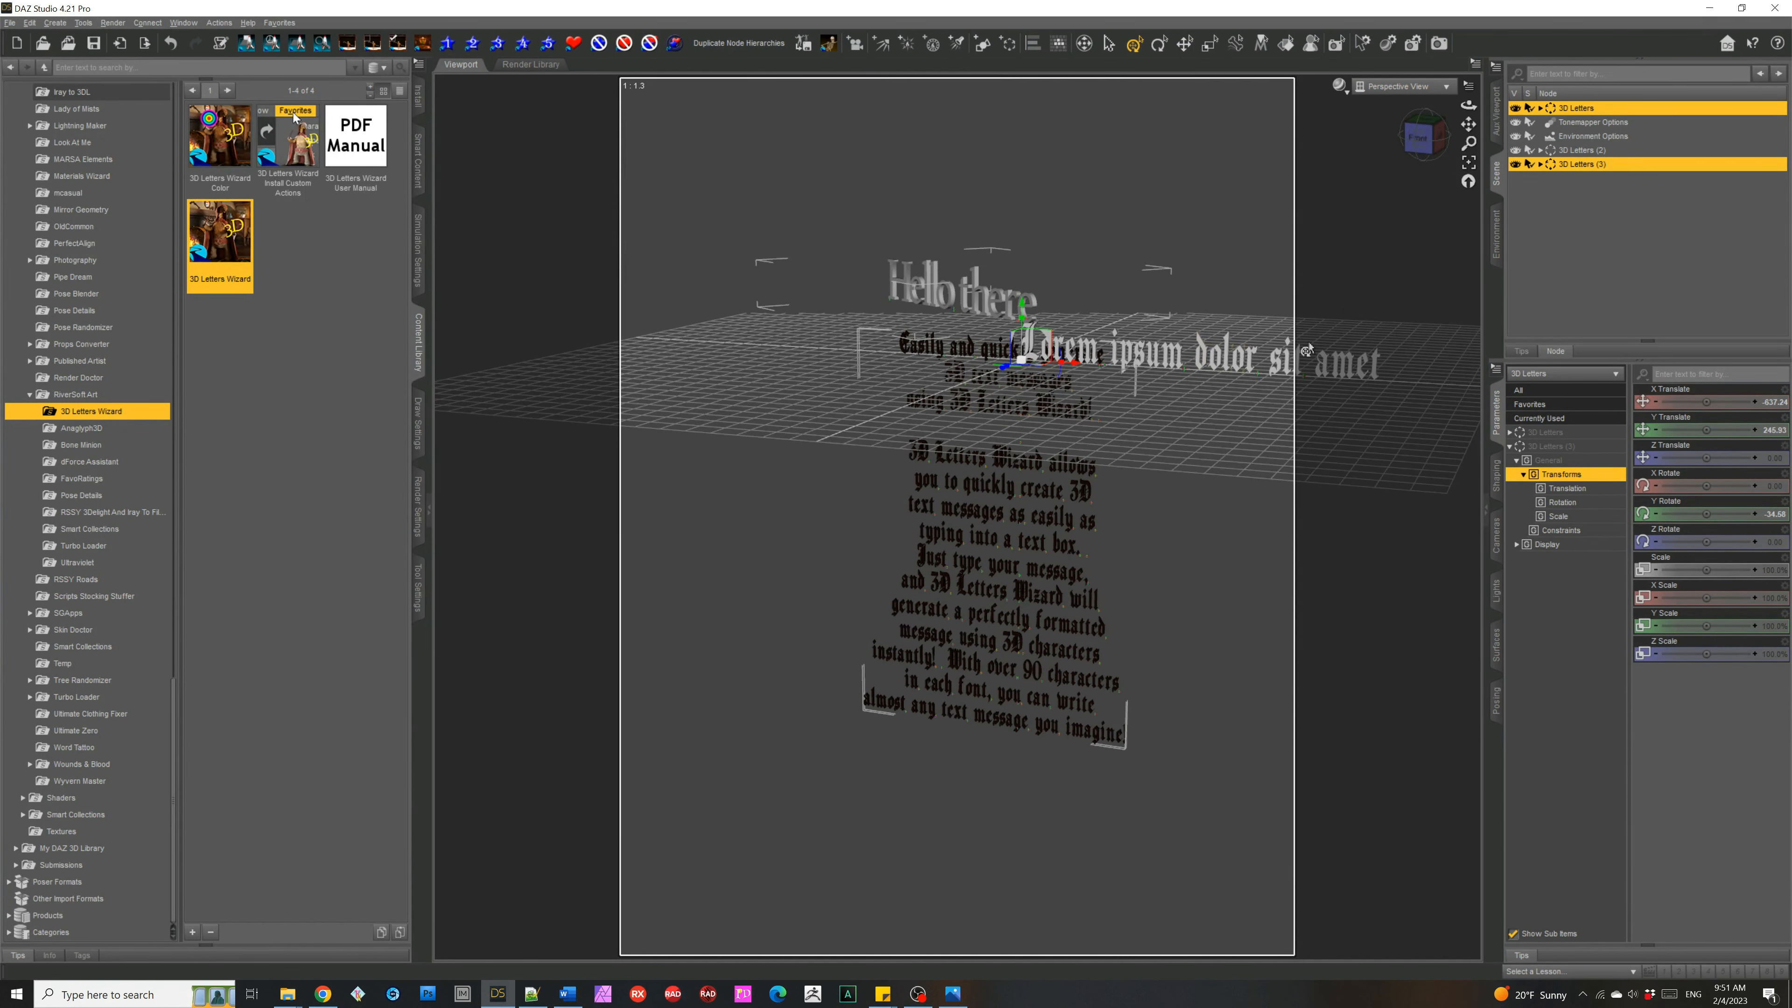
Step: Open only the first 3D Letters message for editing in the 3D Letters Wizard and replace "generate" with "create" in its first line
click(1577, 208)
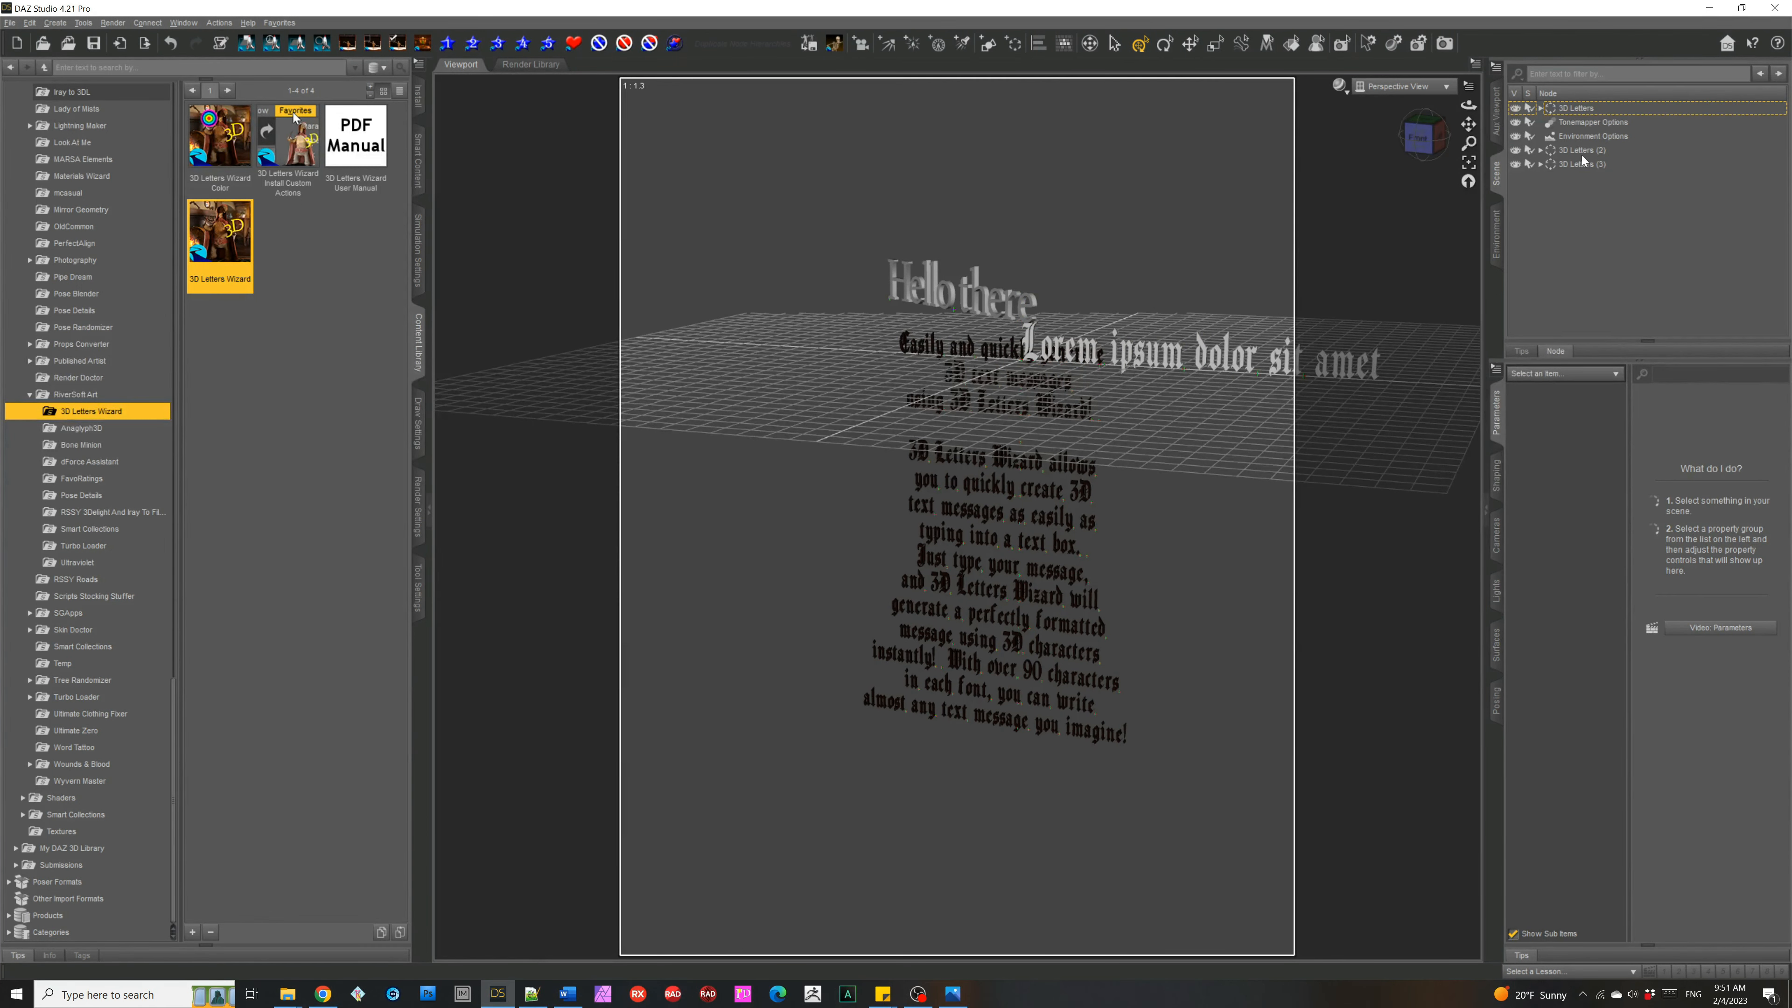
click(1577, 106)
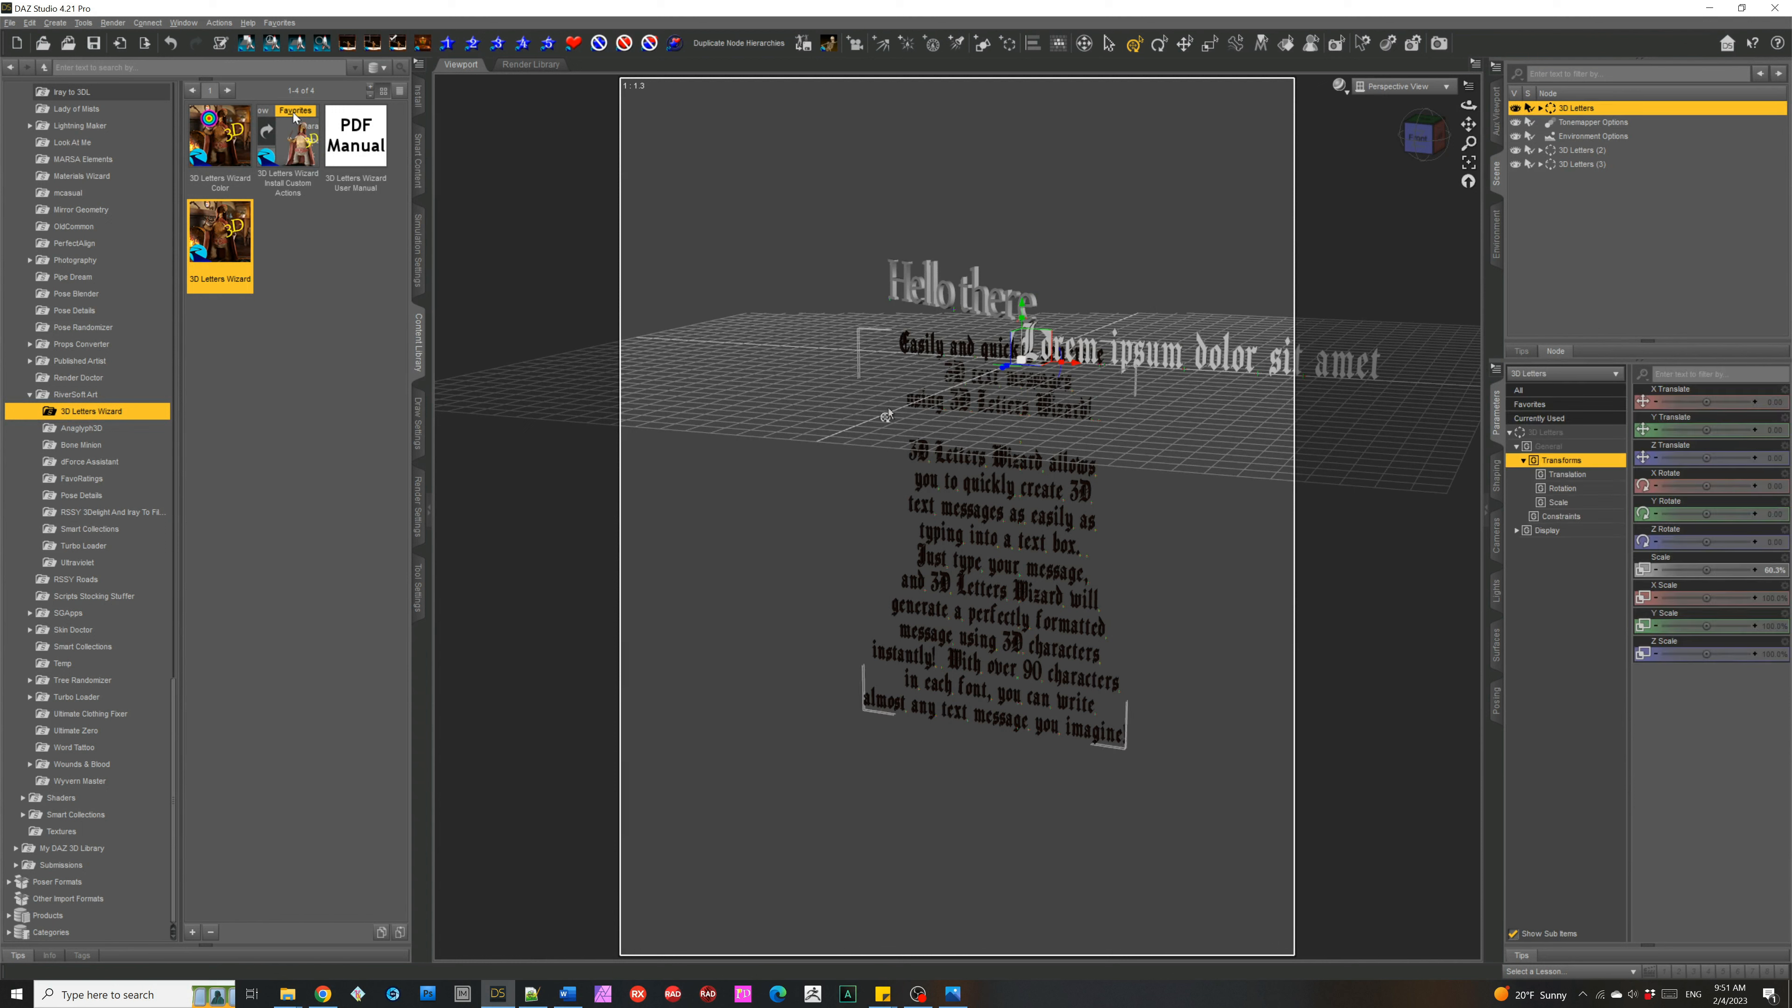
double_click(227, 256)
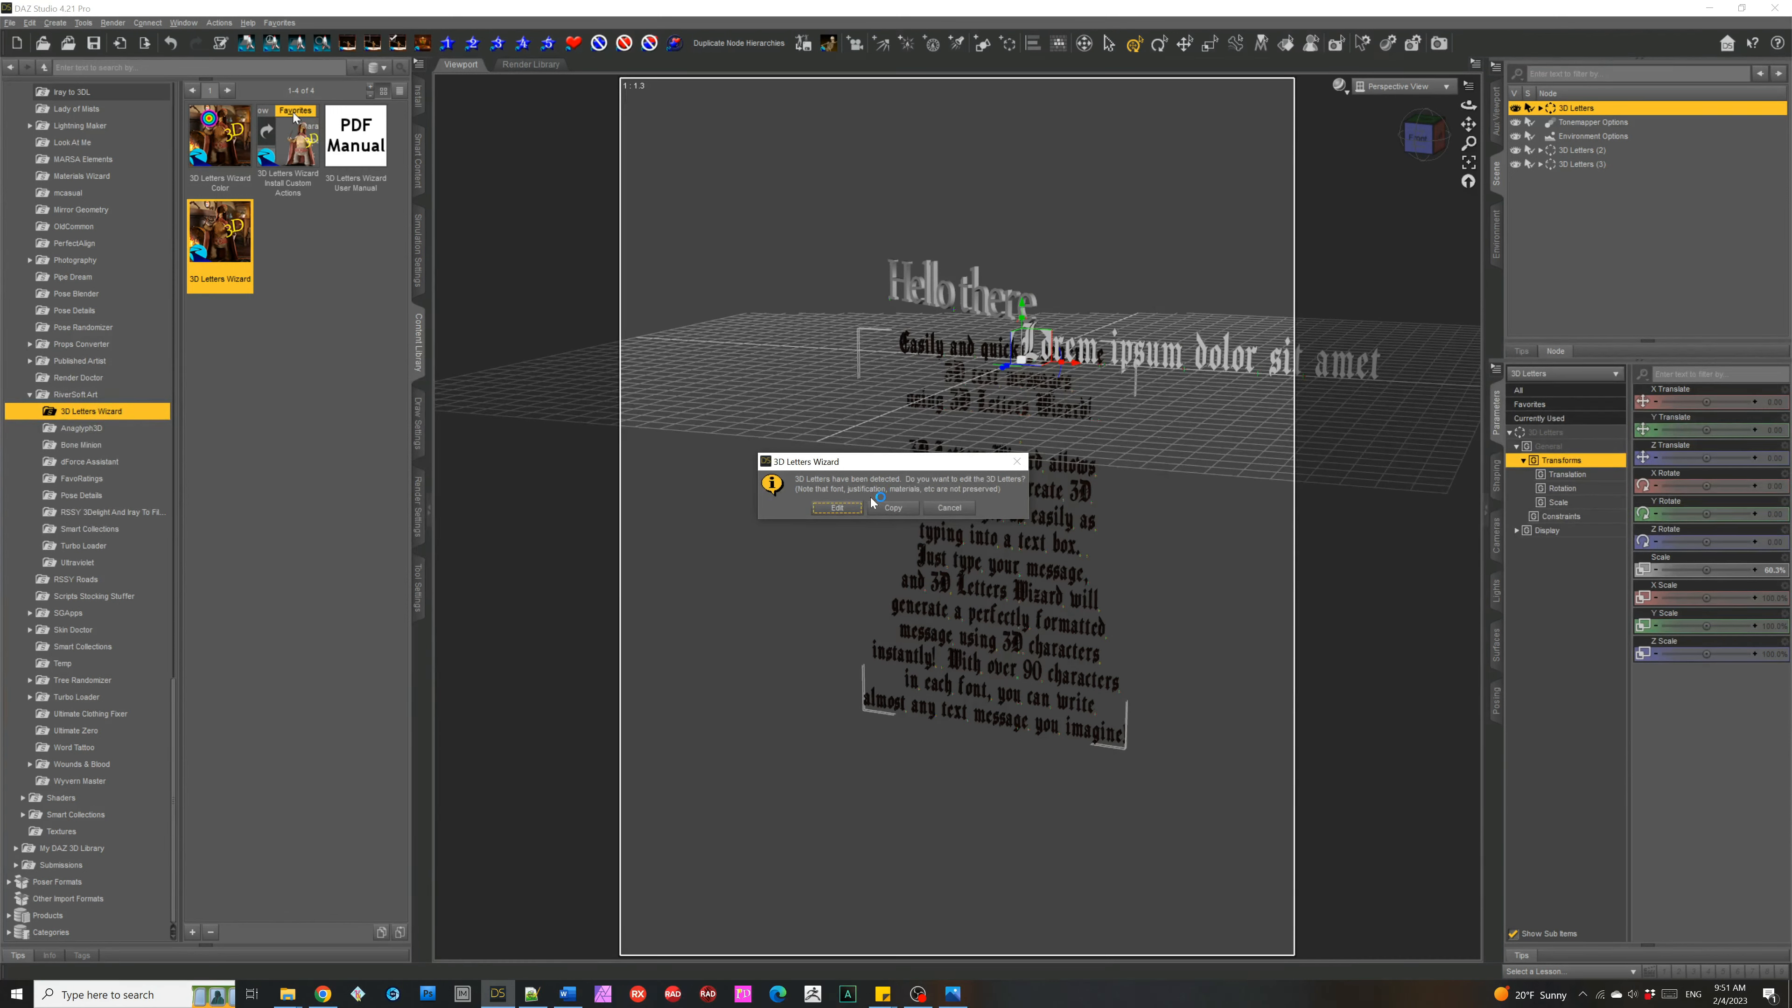
click(833, 510)
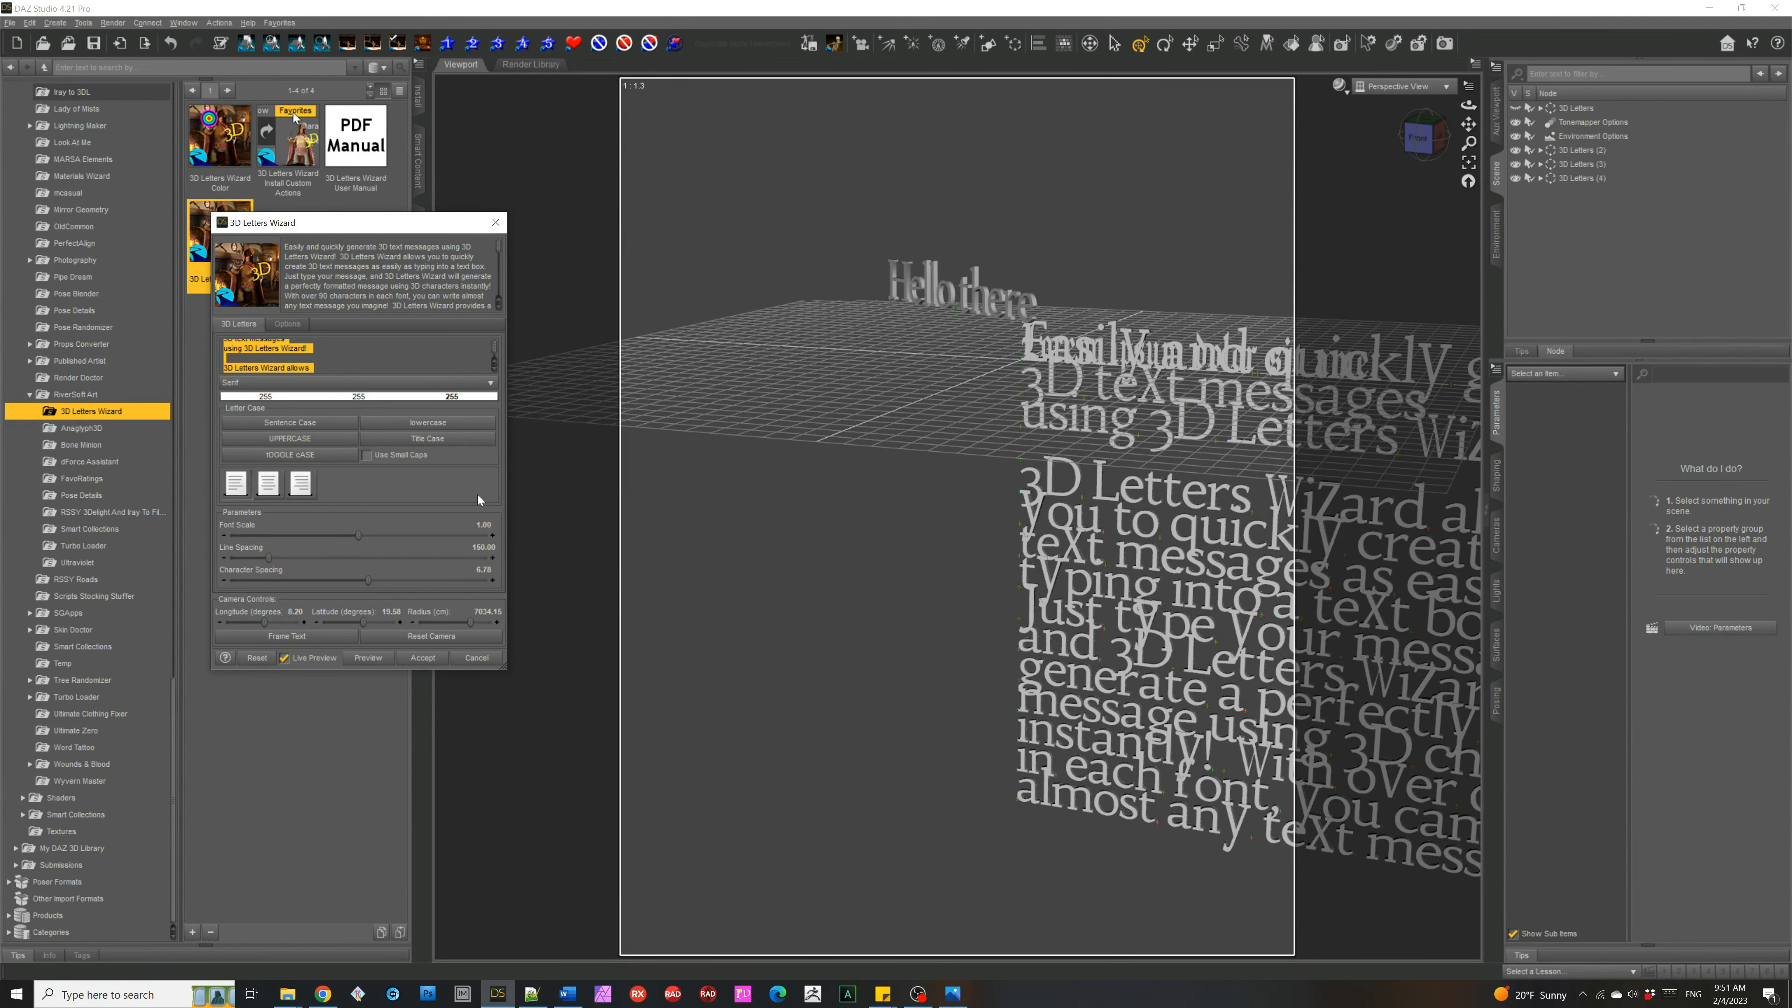
scroll(360, 359, up, 1)
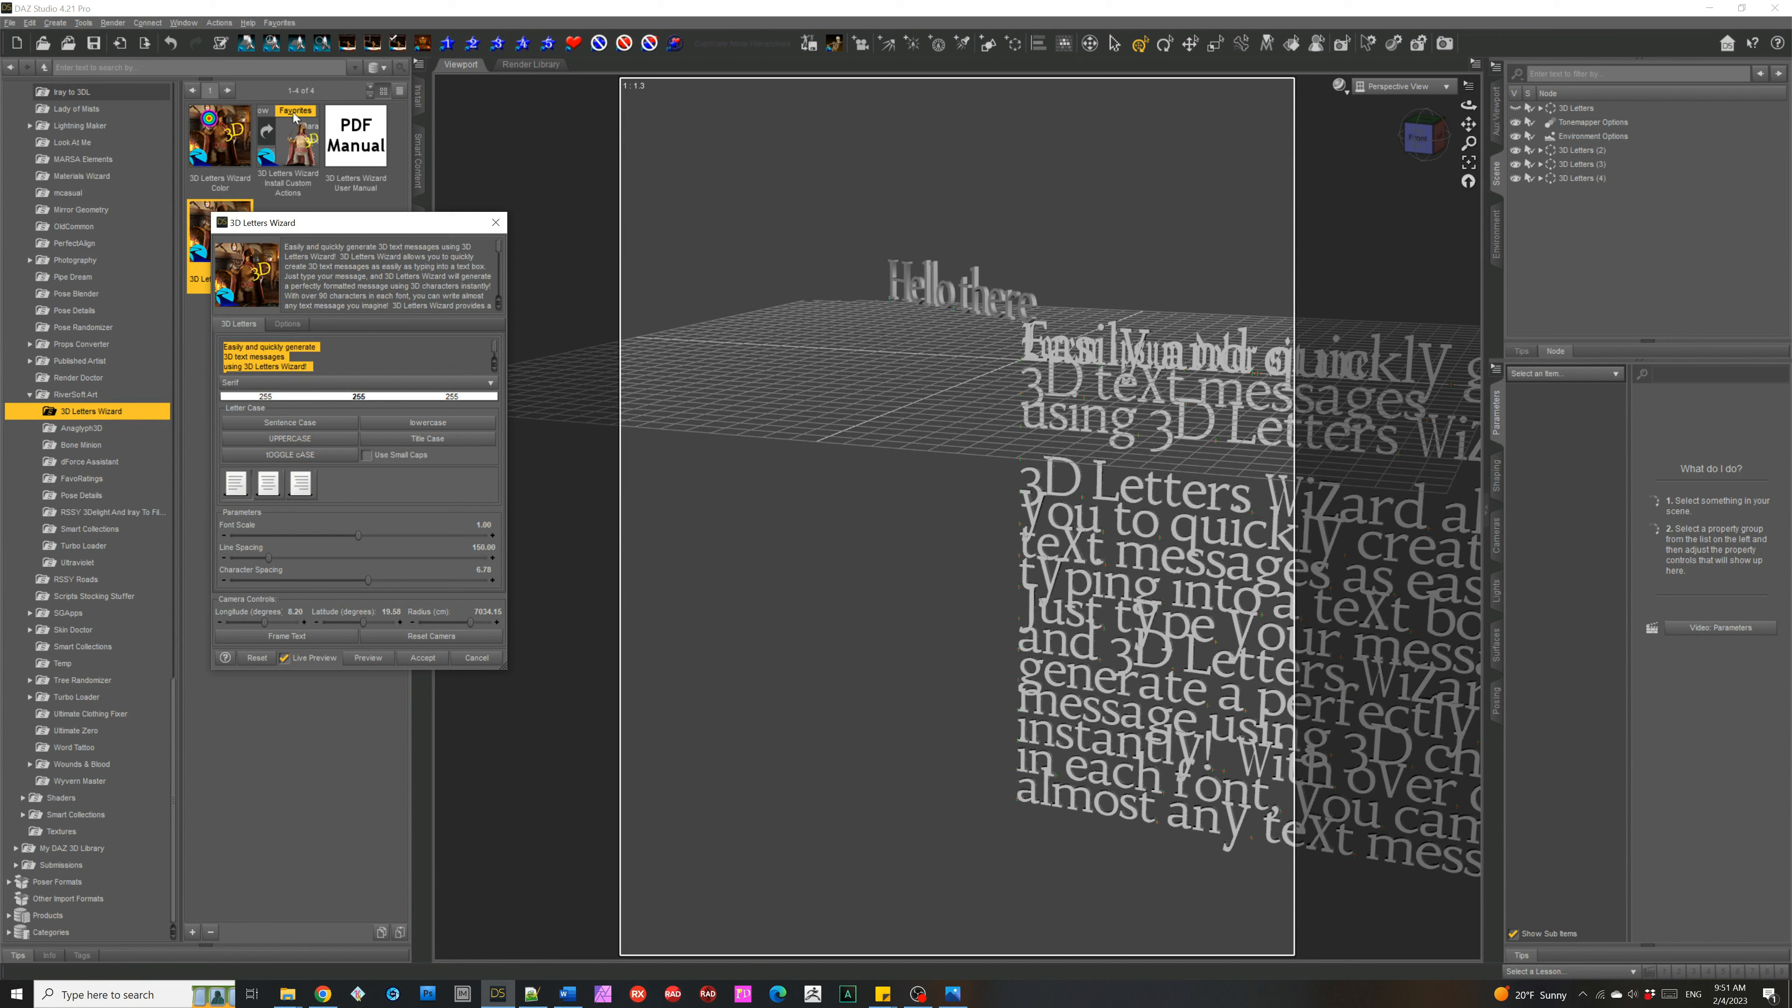
double_click(300, 347)
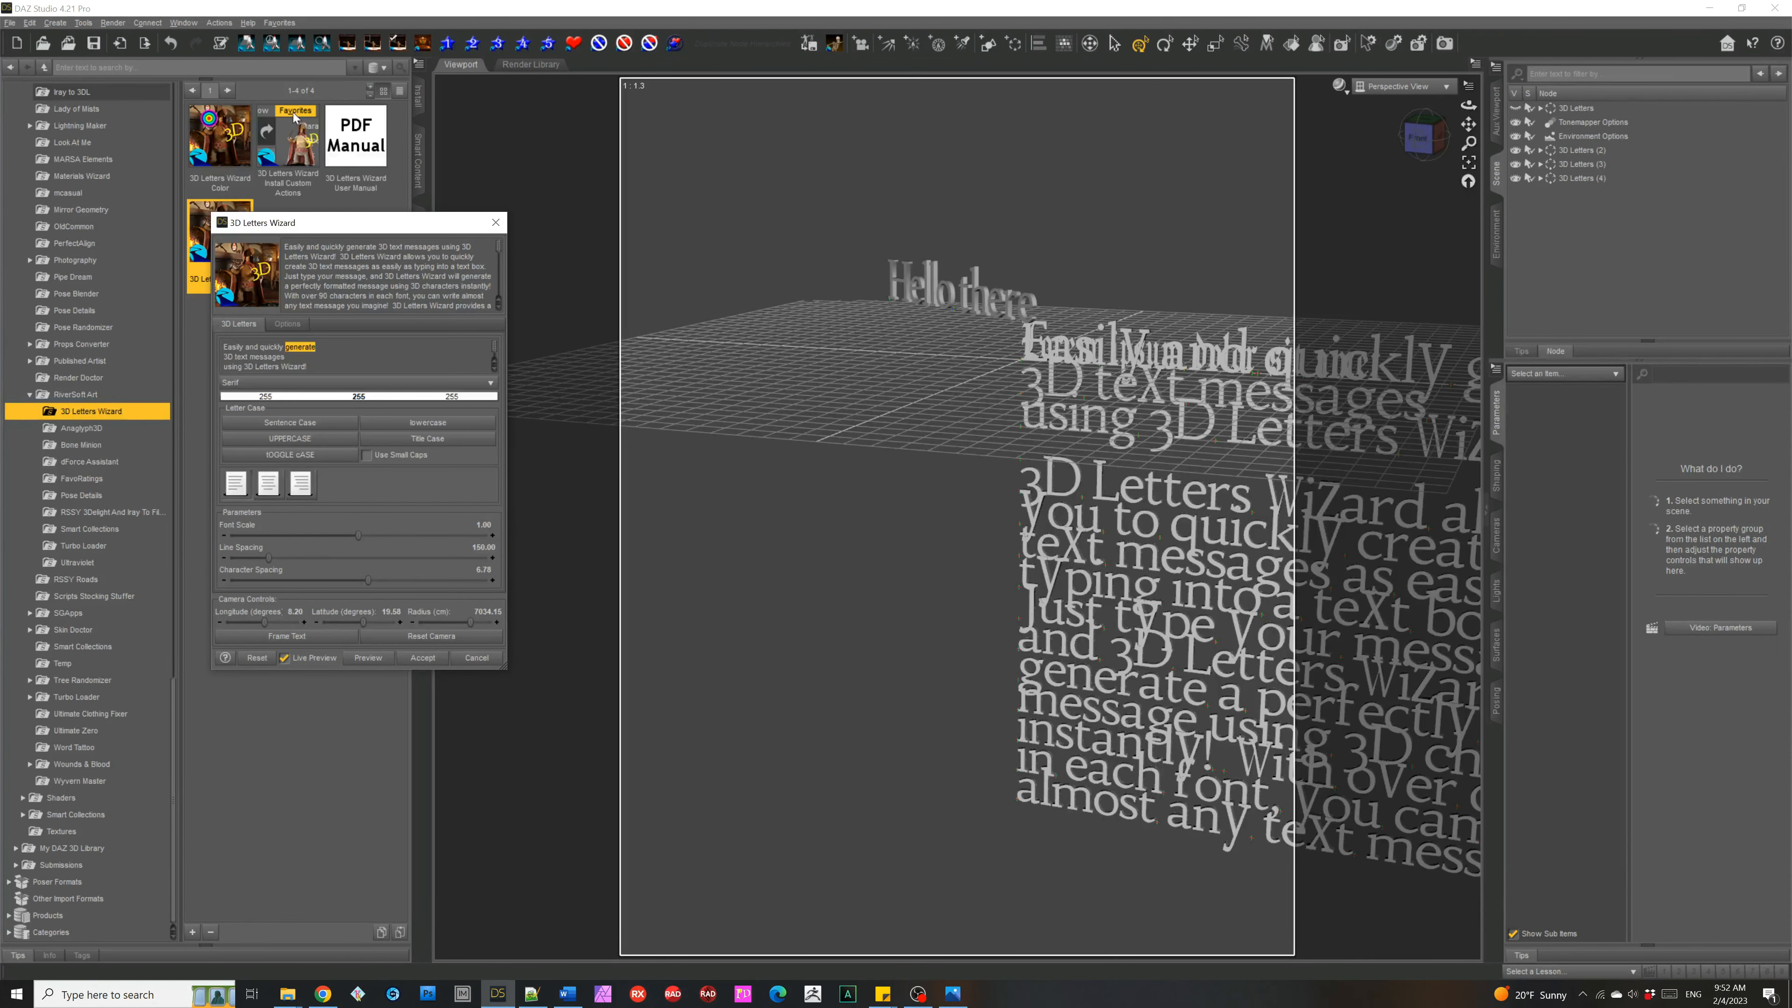
text(cr)
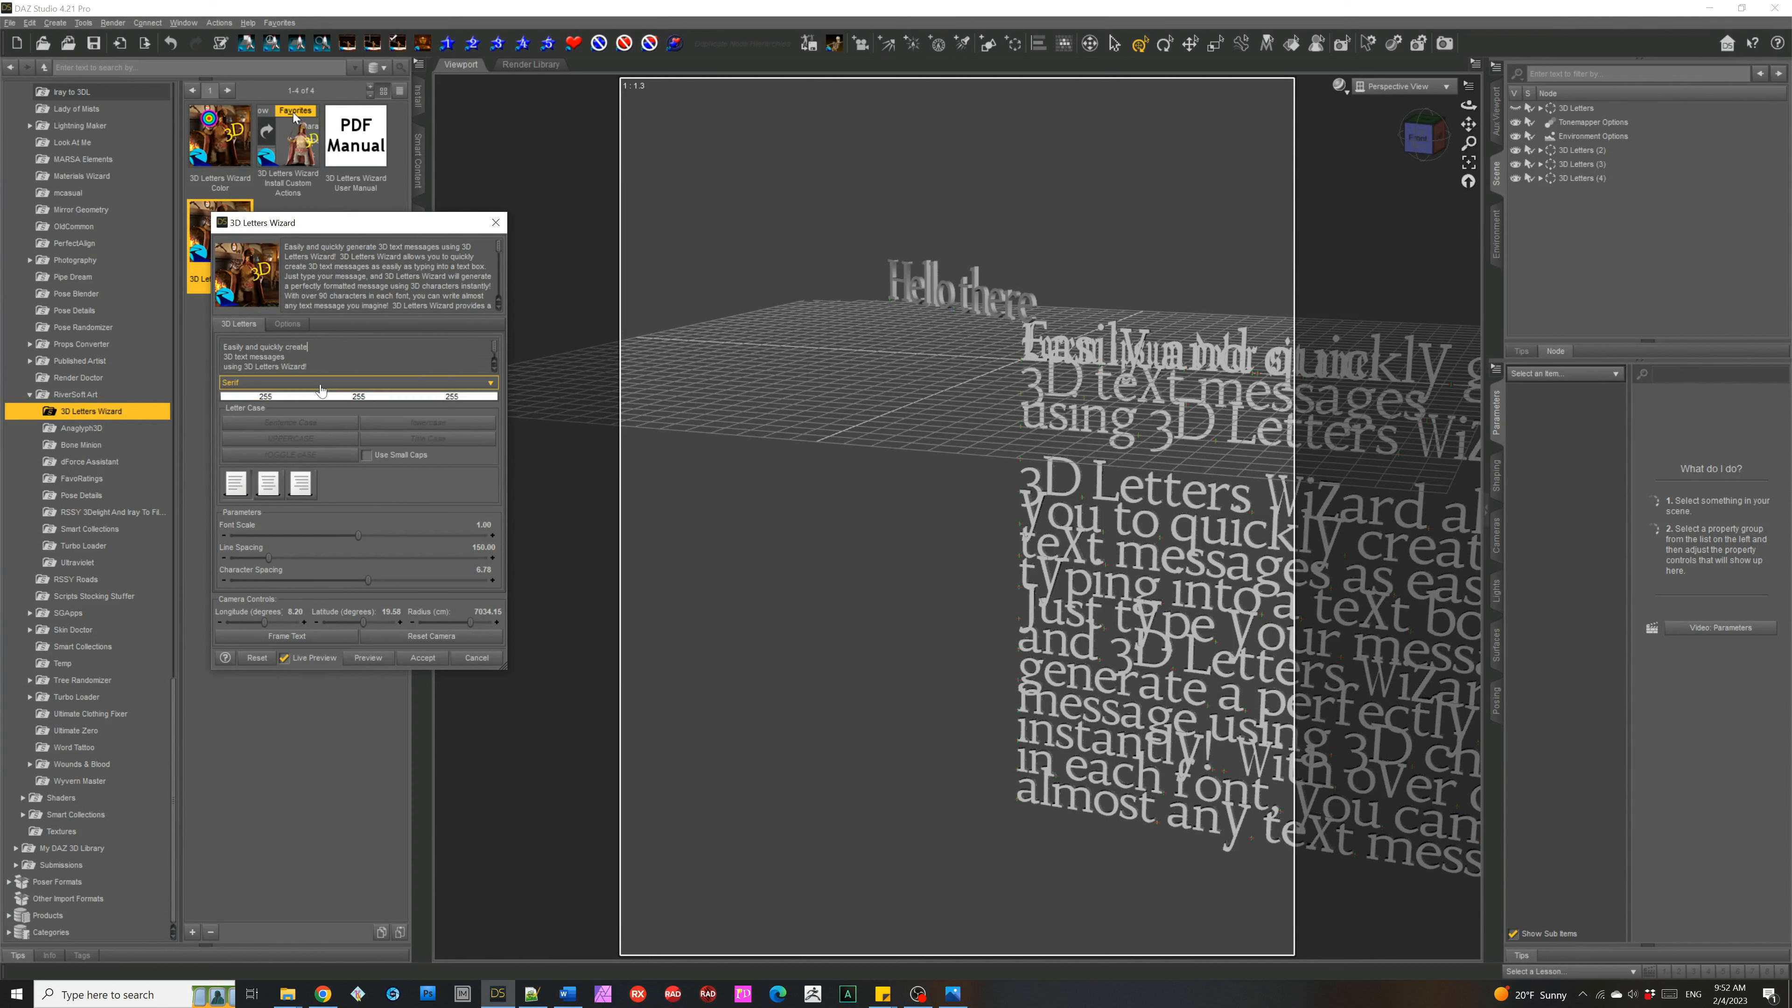
Step: Set the edited message's font to Gothic, regenerate the letters, and select the resulting group
click(306, 384)
click(300, 362)
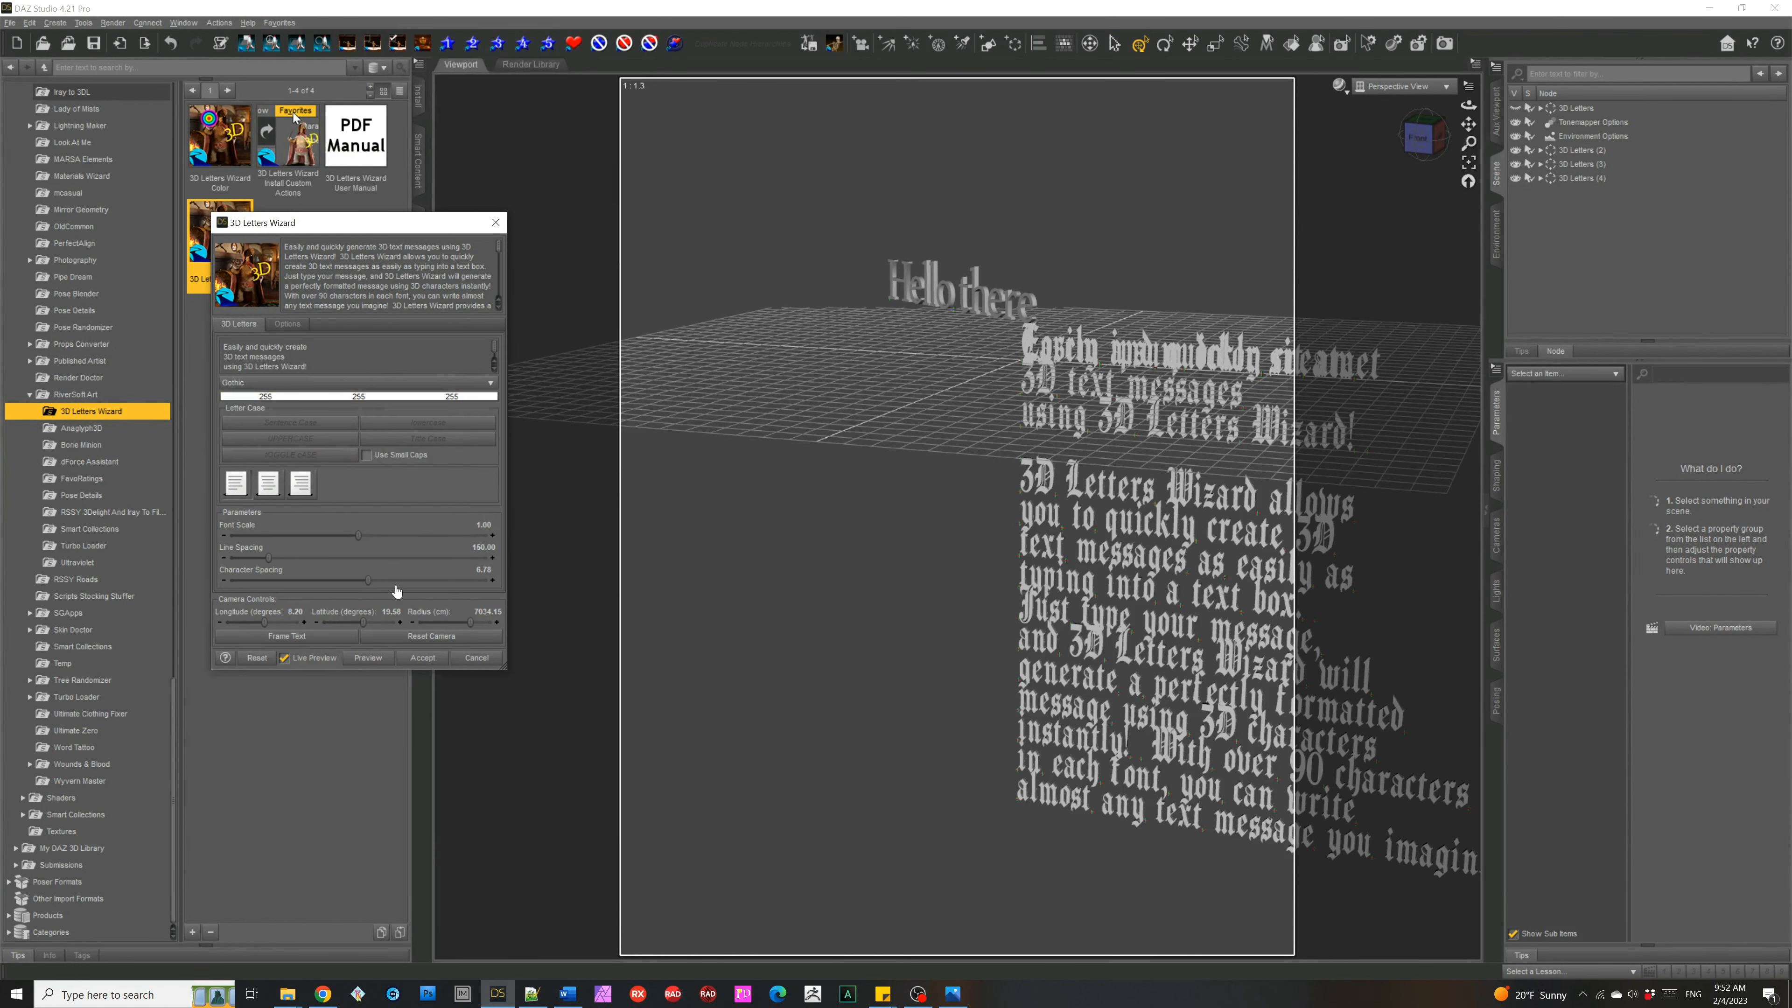
click(423, 658)
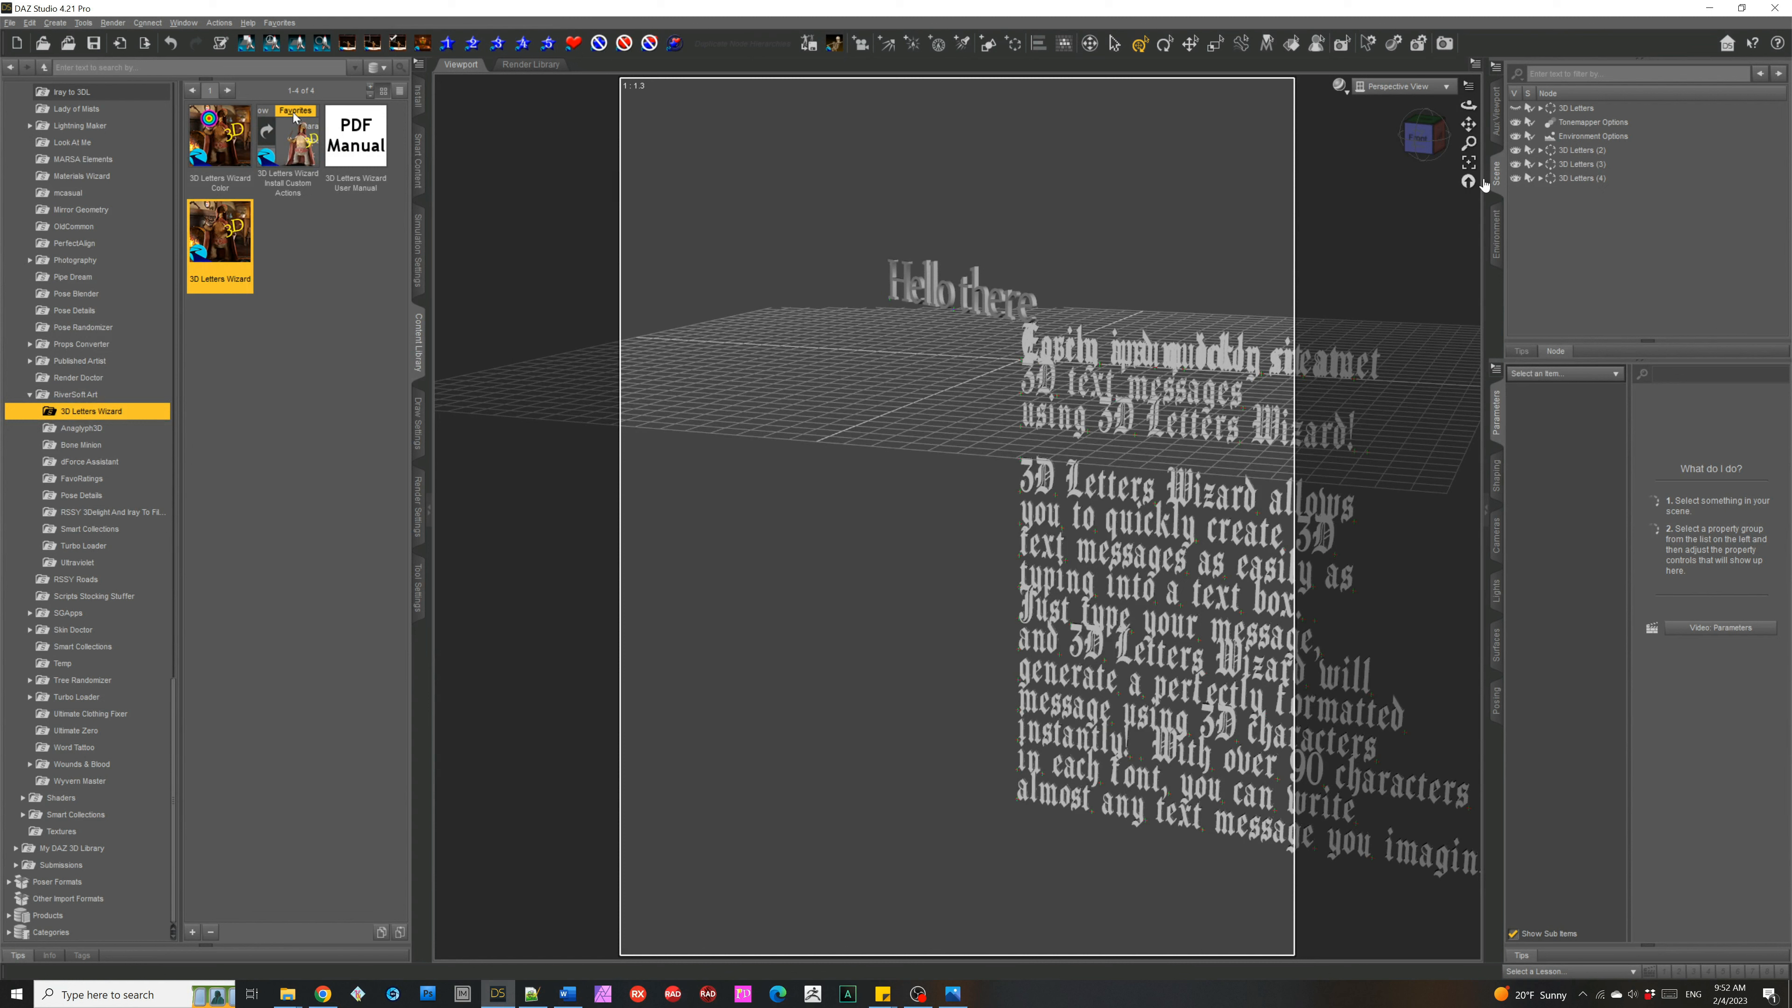
click(1577, 162)
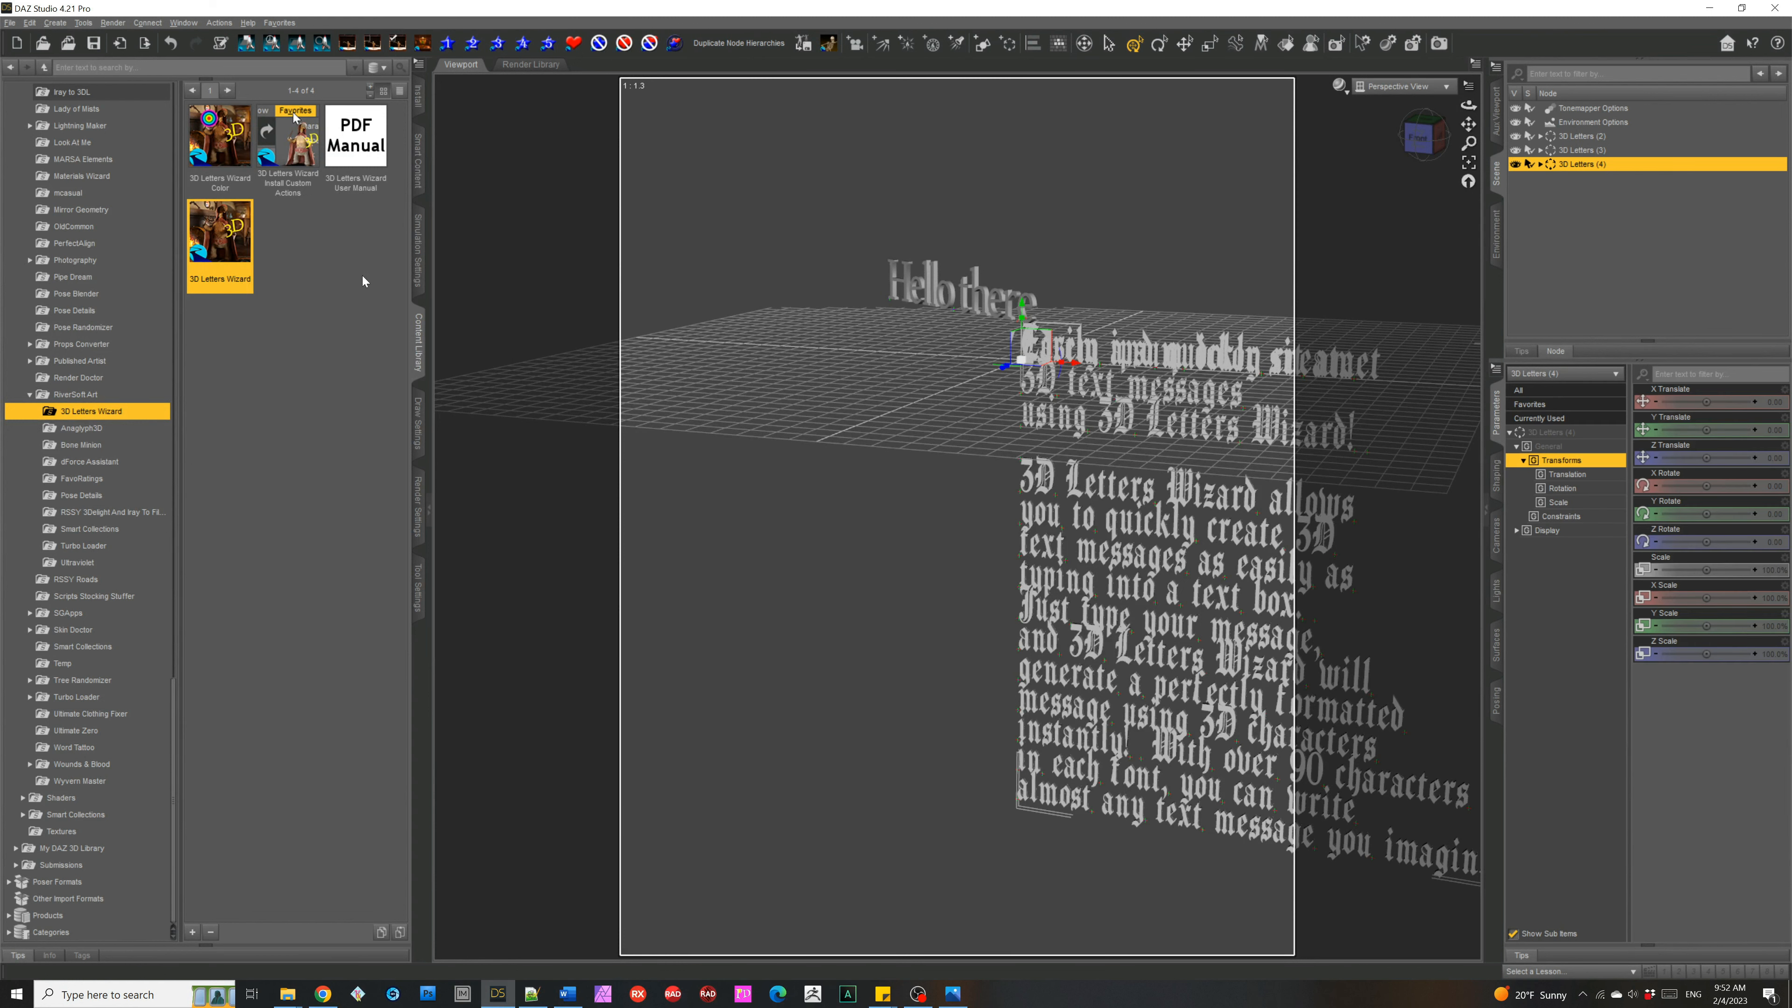